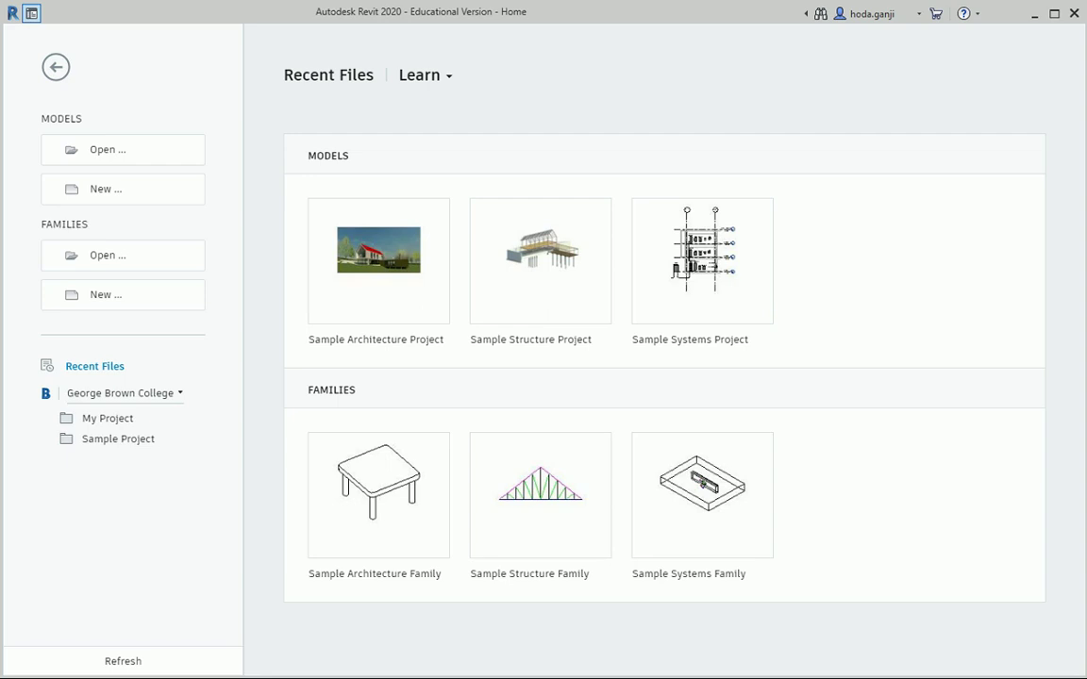
Create a new project from the DefaultMetric.rte template.
{"action": "left_click", "coordinate": [124, 187]}
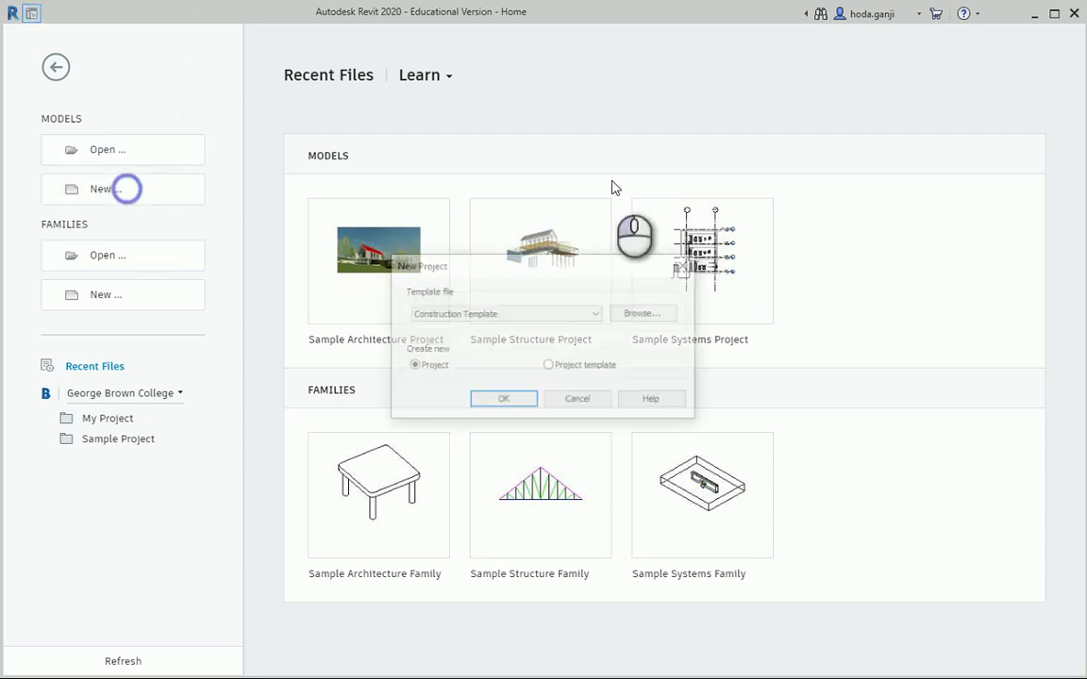
{"action": "left_click", "coordinate": [629, 312]}
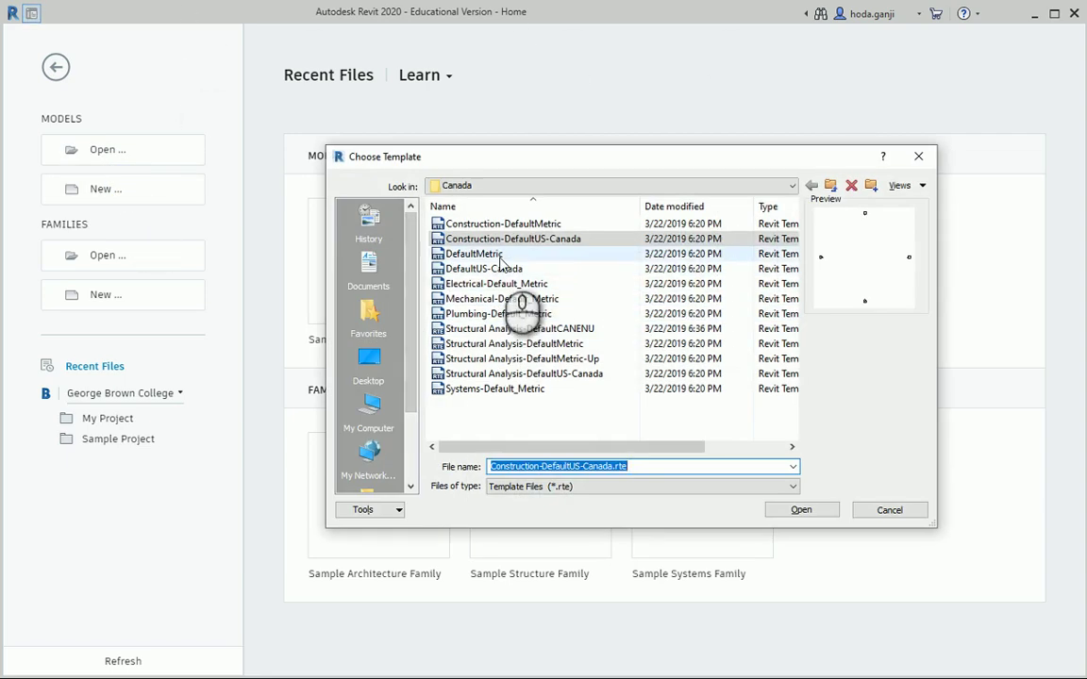
{"action": "left_click", "coordinate": [477, 254]}
{"action": "left_click", "coordinate": [801, 509]}
{"action": "left_click", "coordinate": [500, 399]}
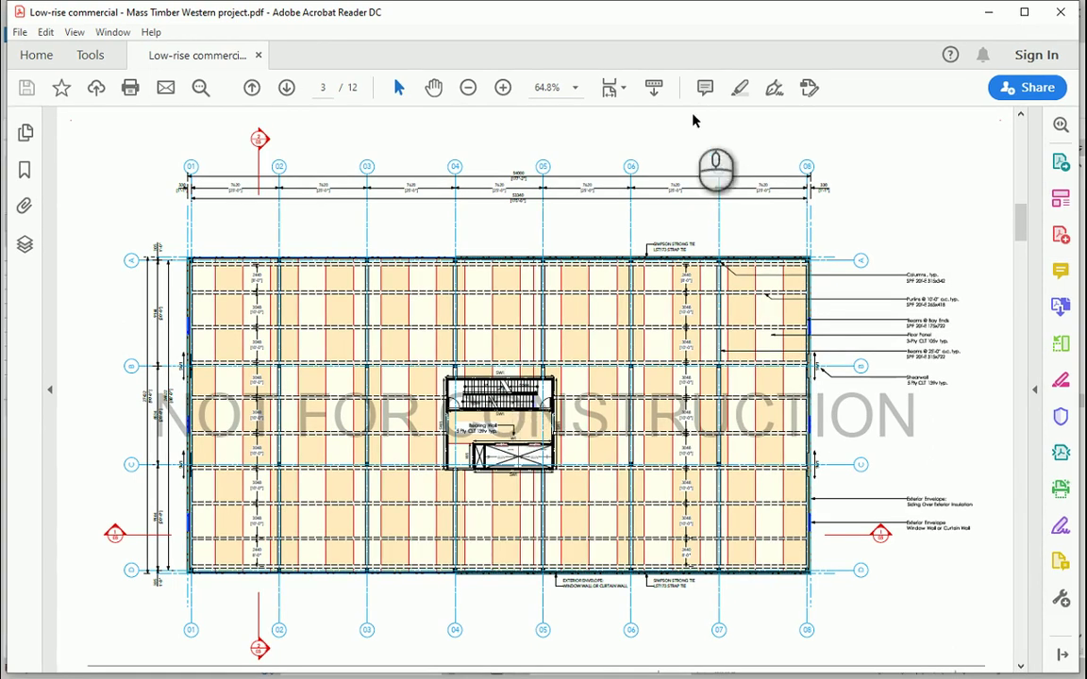
Zoom the PDF to 125% and back to 75%, then pan across the page 2 building renderings.
{"action": "left_click", "coordinate": [503, 88]}
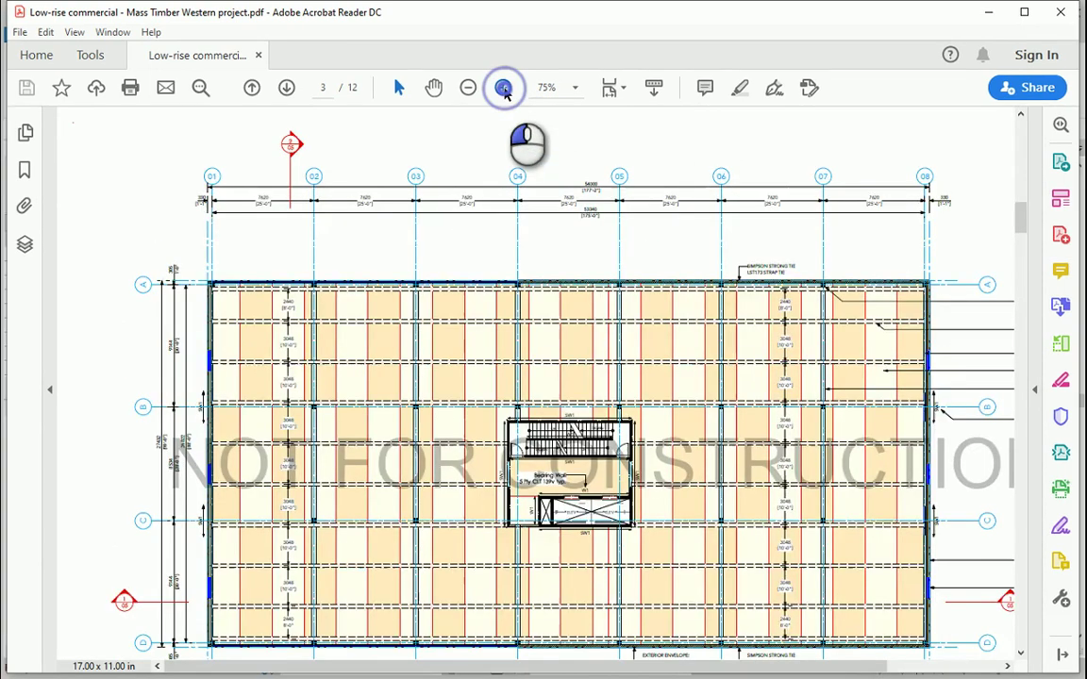
{"action": "left_click", "coordinate": [503, 88]}
{"action": "left_click", "coordinate": [503, 88]}
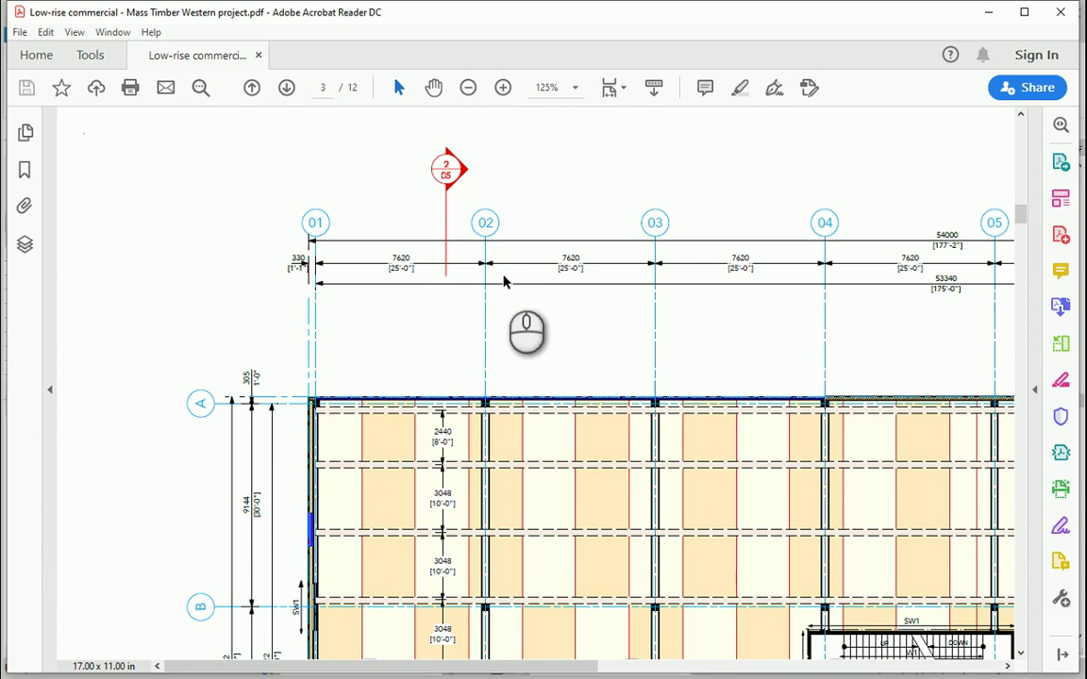
{"action": "left_click", "coordinate": [470, 88]}
{"action": "left_click", "coordinate": [470, 88]}
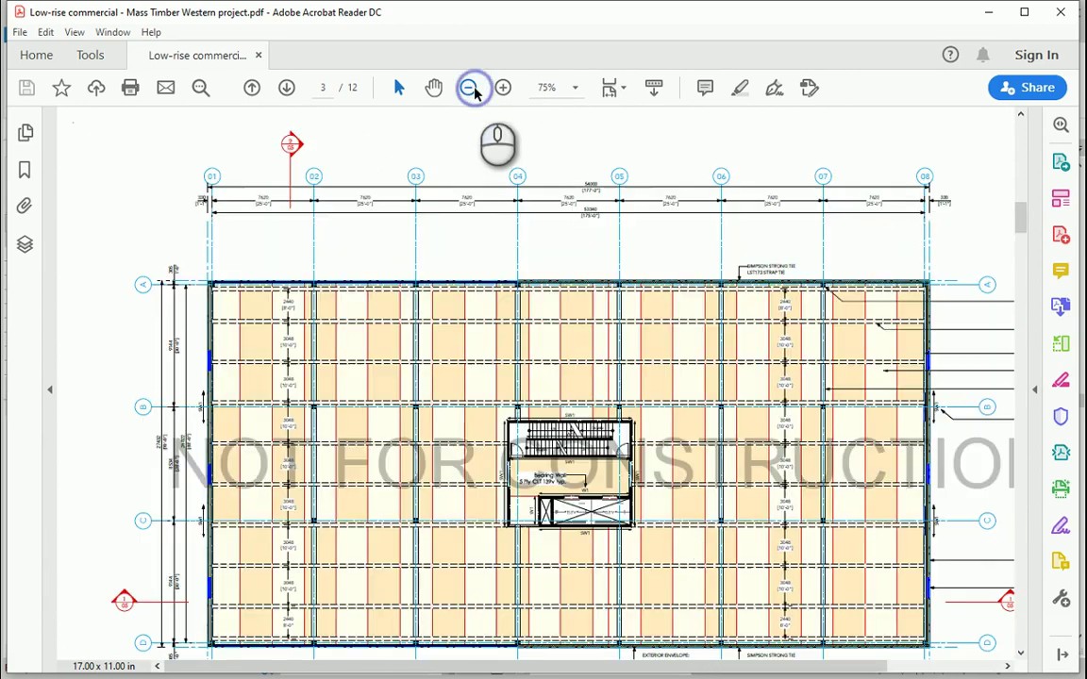
{"action": "left_click_drag", "start_coordinate": [488, 248], "coordinate": [500, 275]}
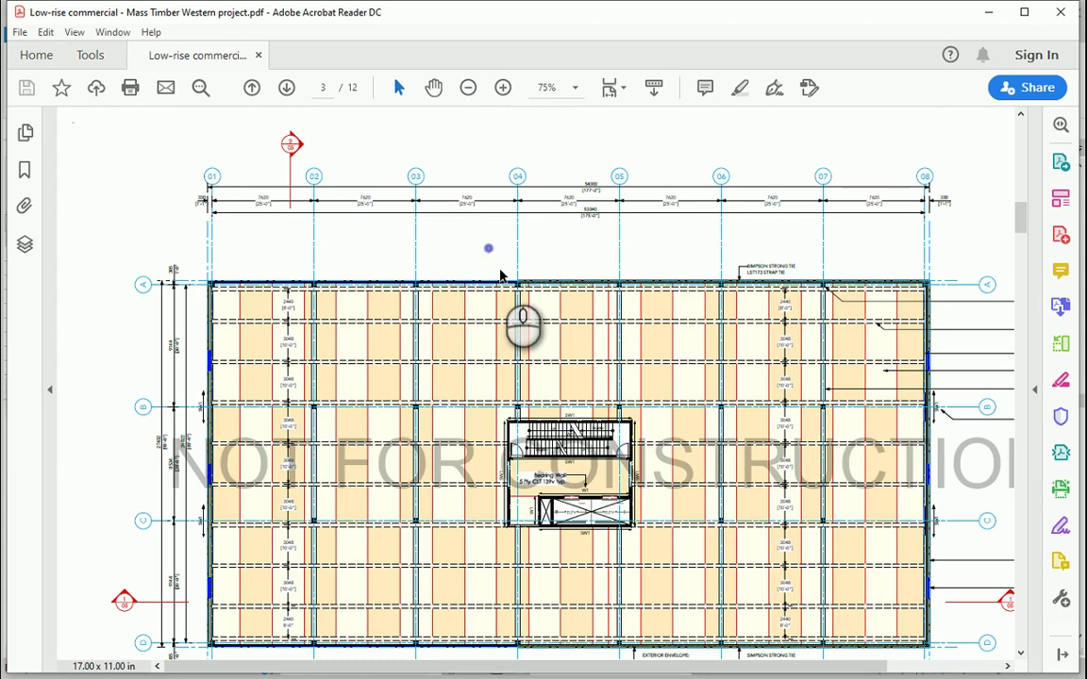
{"action": "scroll", "coordinate": [500, 275], "scroll_direction": "up", "scroll_amount": 8}
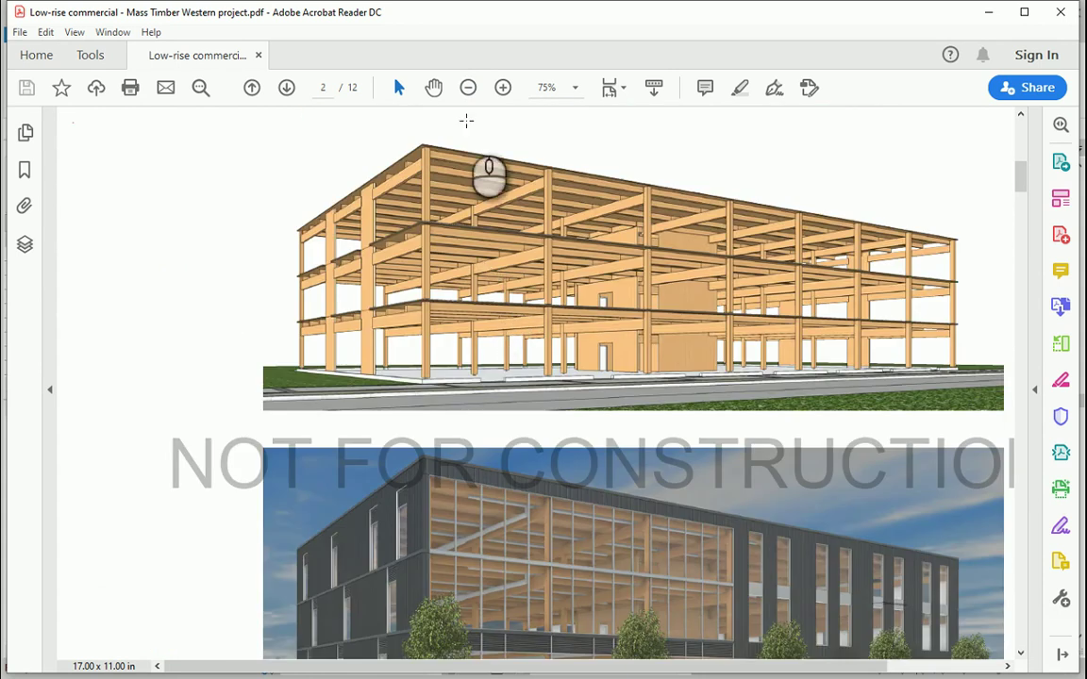
{"action": "left_click", "coordinate": [433, 87]}
{"action": "left_click_drag", "start_coordinate": [562, 424], "coordinate": [446, 388]}
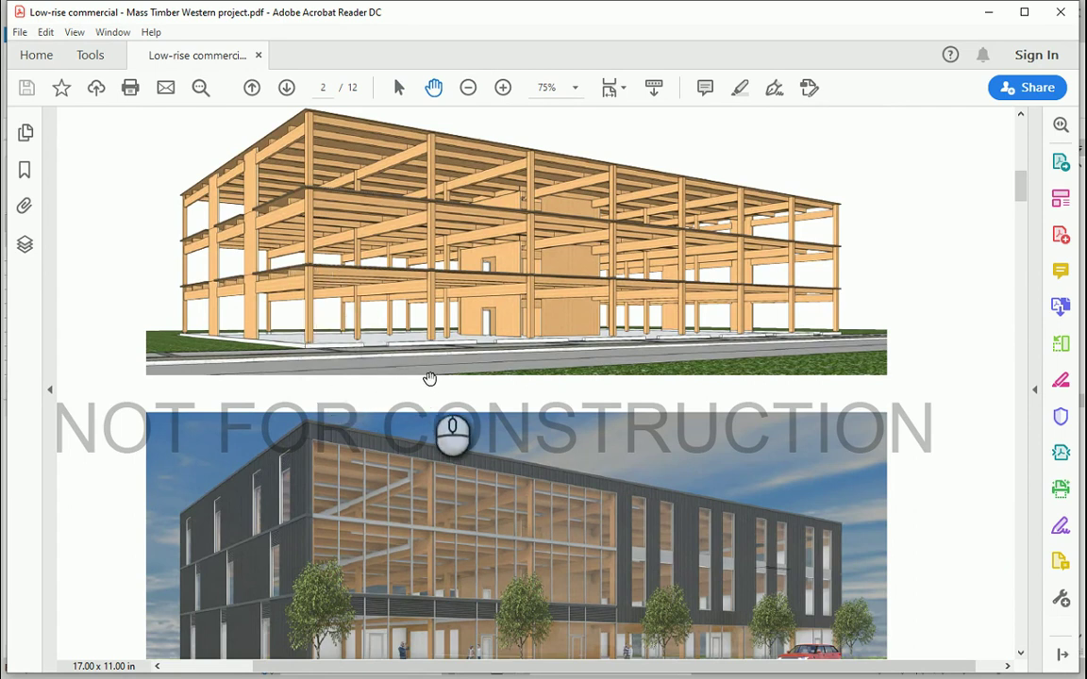
Scroll to the page 3 floor plan and zoom to 125% on grids 01–05.
{"action": "scroll", "coordinate": [443, 434], "scroll_direction": "down", "scroll_amount": 1}
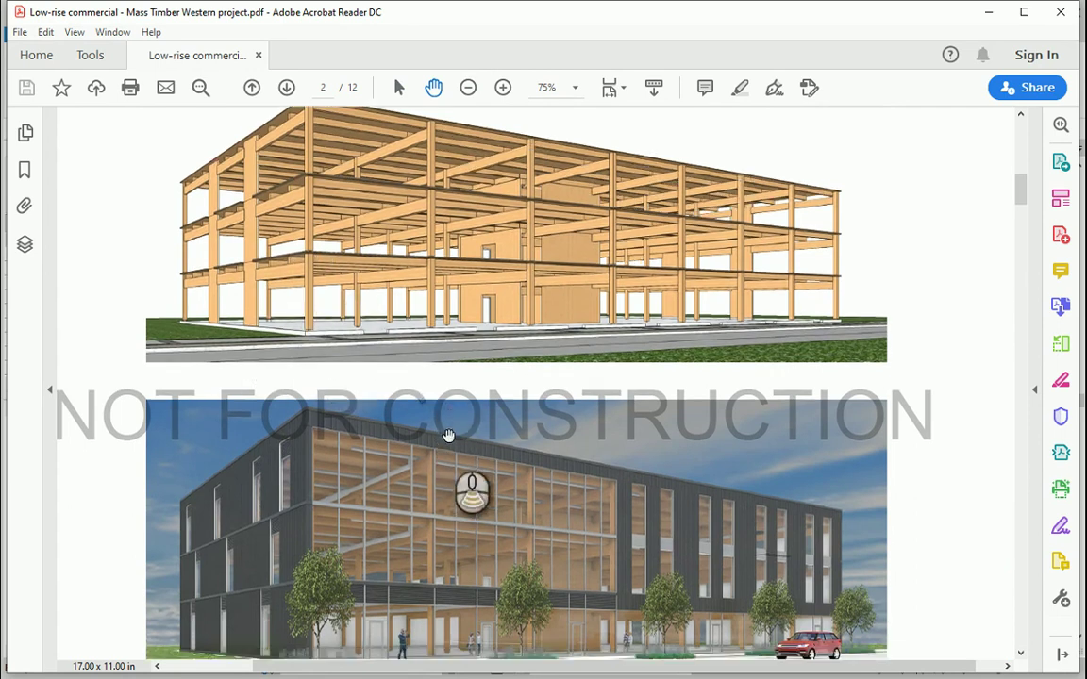
{"action": "scroll", "coordinate": [613, 438], "scroll_direction": "down", "scroll_amount": 5}
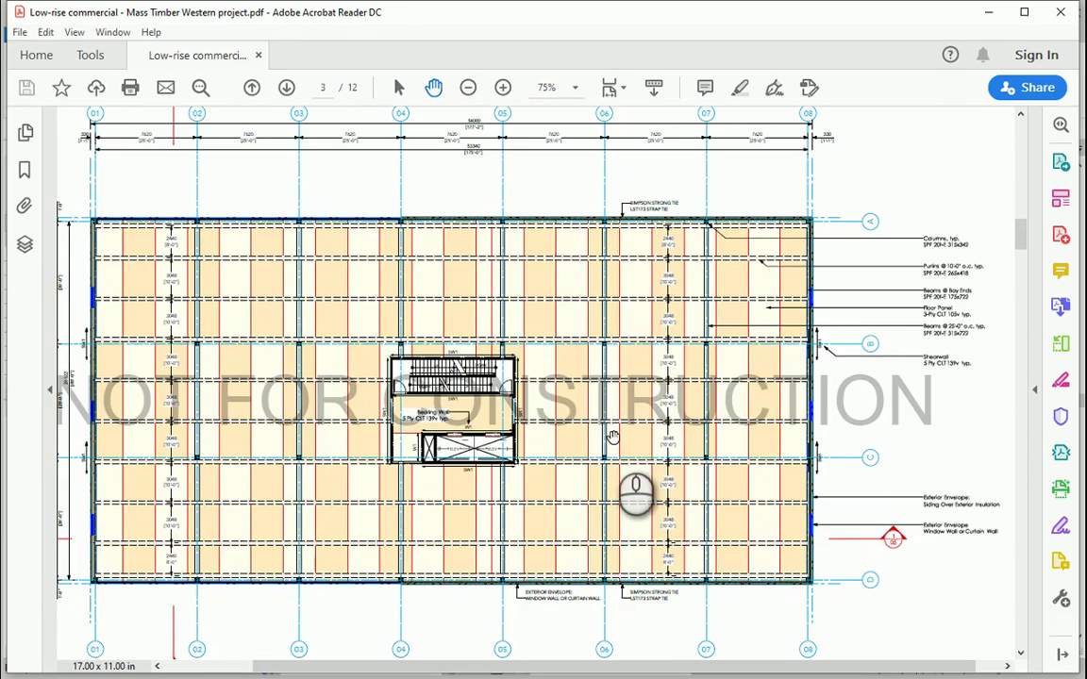
{"action": "scroll", "coordinate": [614, 437], "scroll_direction": "left", "scroll_amount": 2}
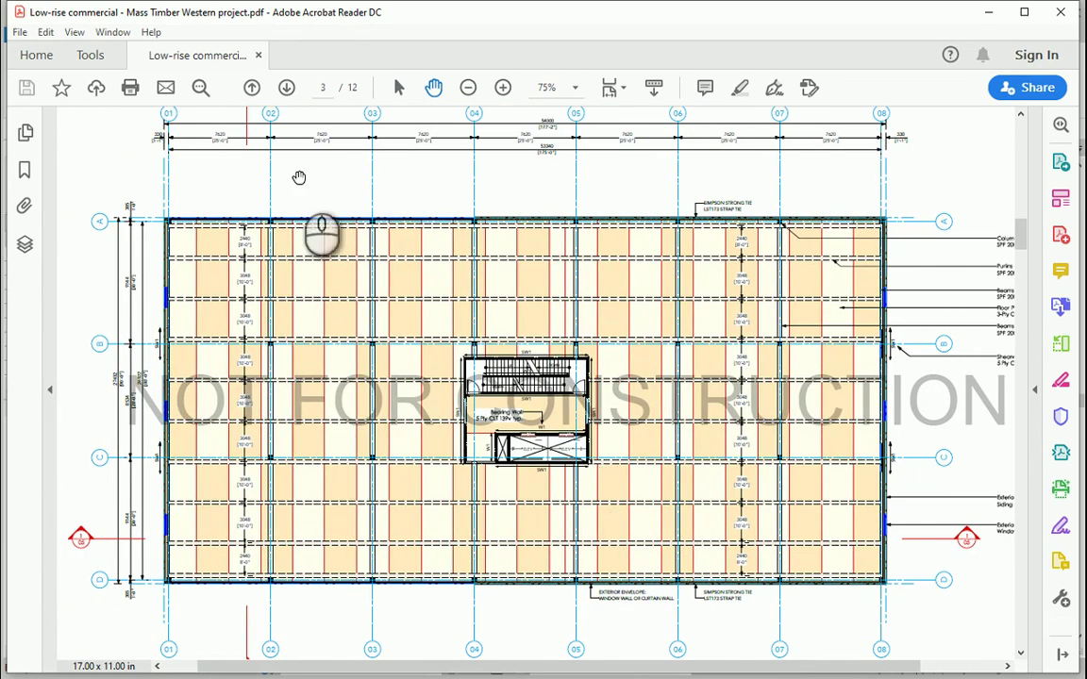
{"action": "left_click", "coordinate": [501, 88]}
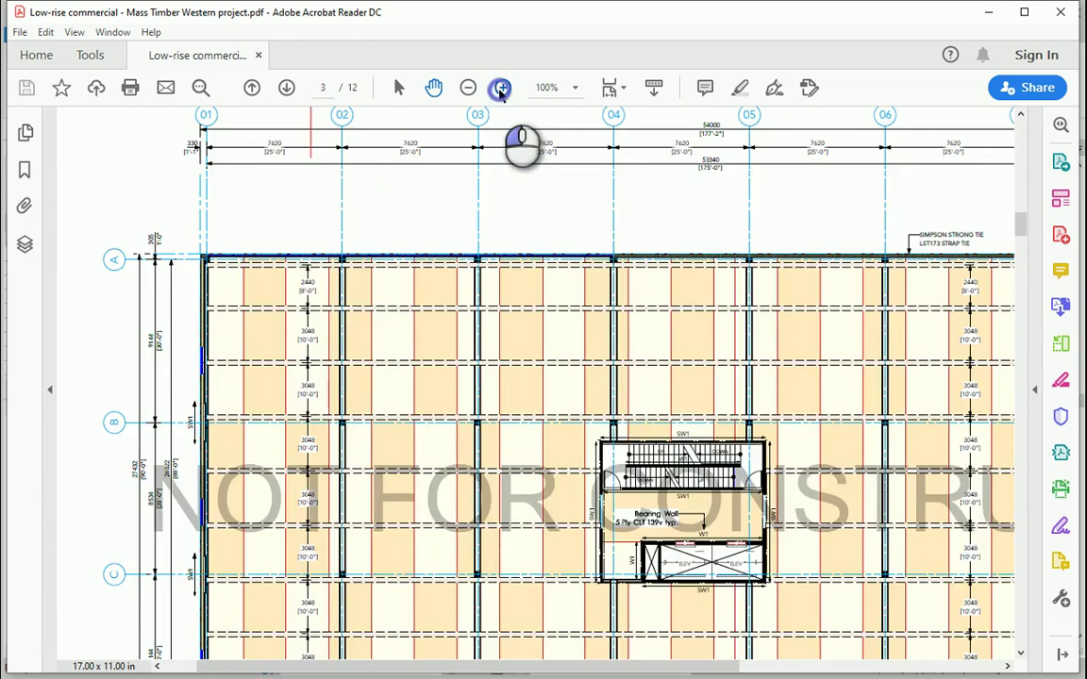
{"action": "left_click", "coordinate": [501, 88]}
{"action": "left_click_drag", "start_coordinate": [450, 241], "coordinate": [275, 296]}
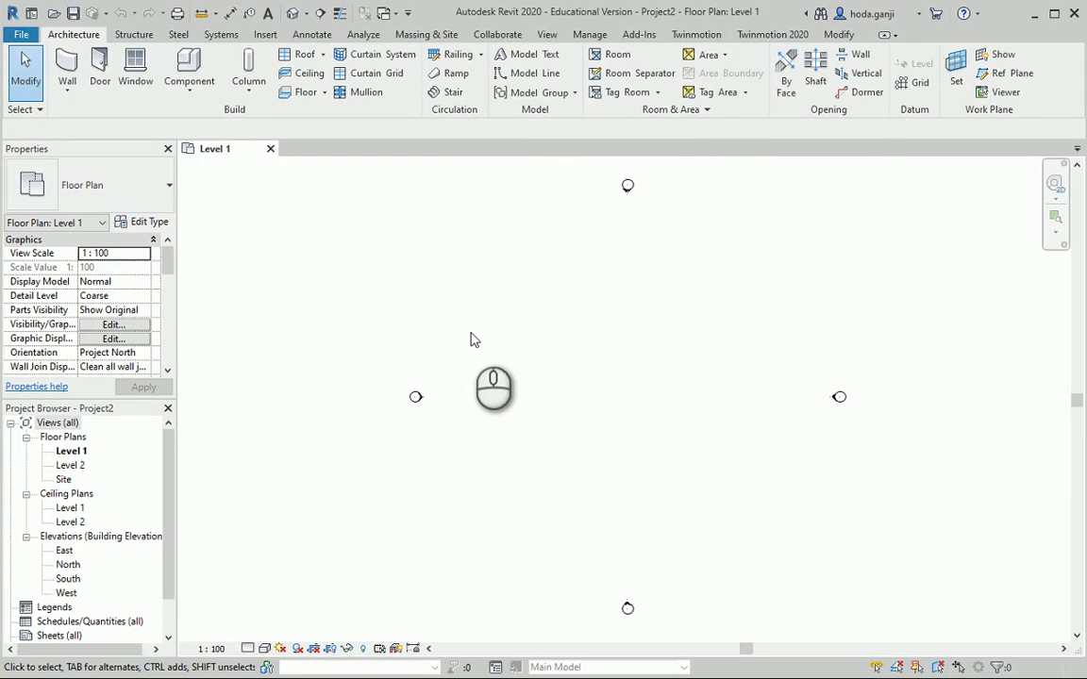
{"action": "key", "text": "u"}
{"action": "key", "text": "n"}
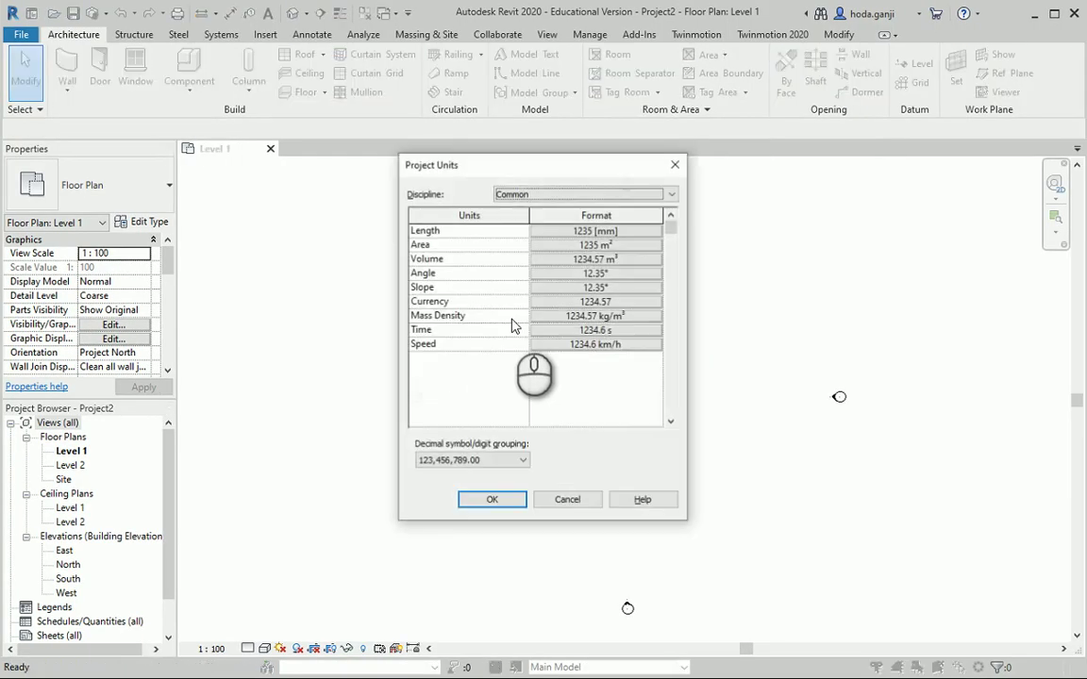
{"action": "left_click", "coordinate": [675, 170]}
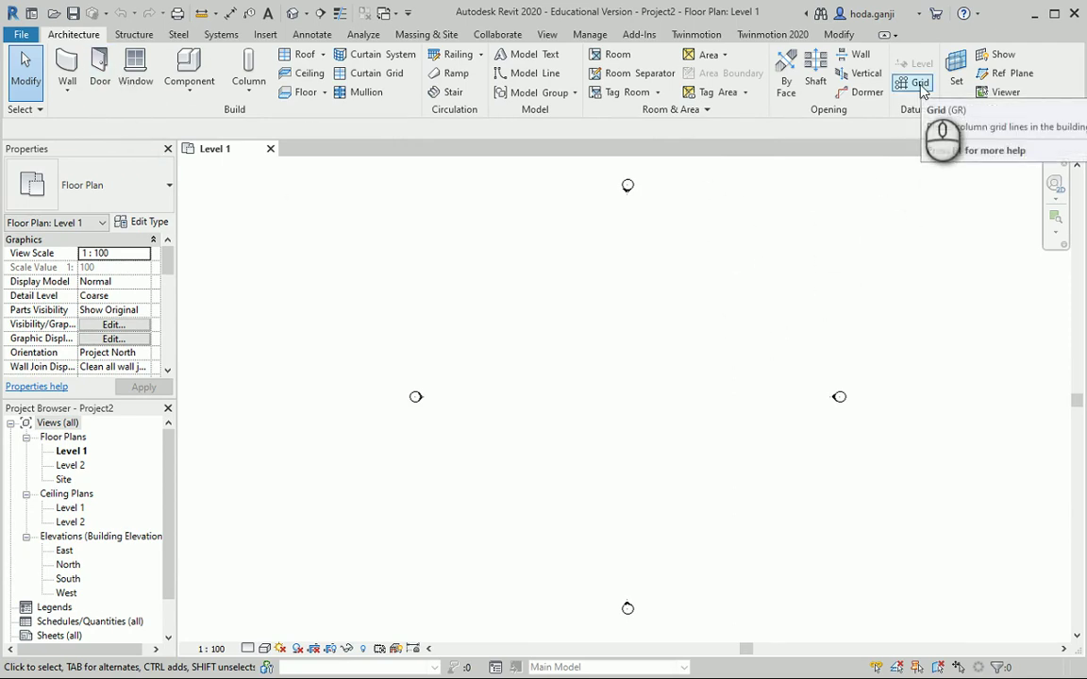
Draw vertical grid line 1 on the Level 1 plan with the Line draw tool.
{"action": "left_click", "coordinate": [921, 87]}
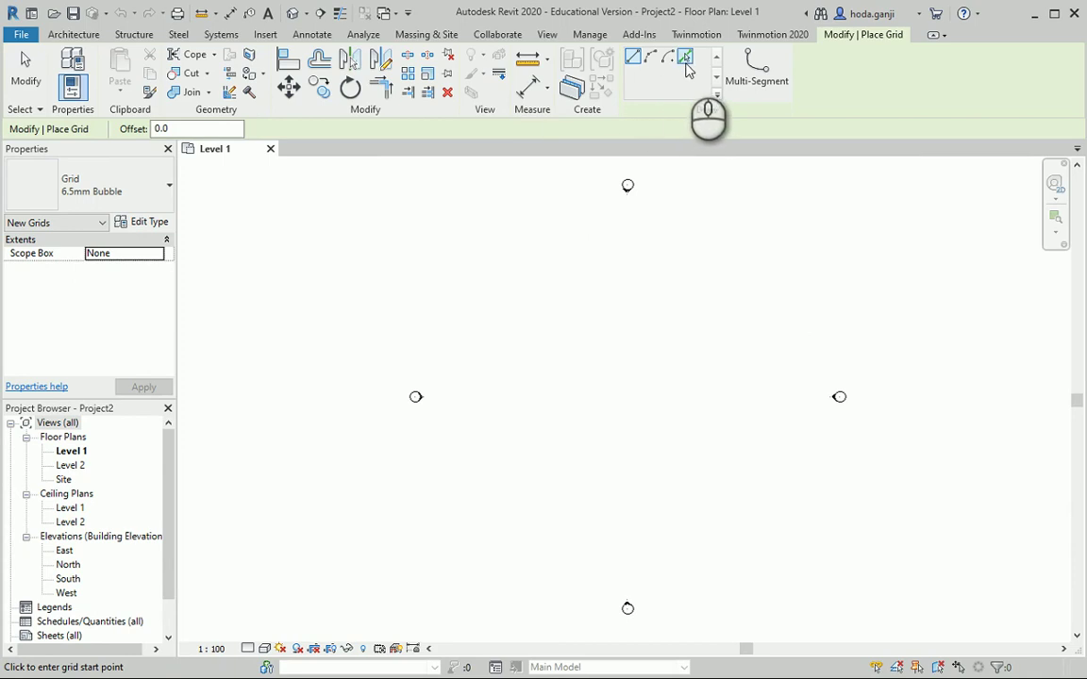
{"action": "left_click", "coordinate": [686, 64]}
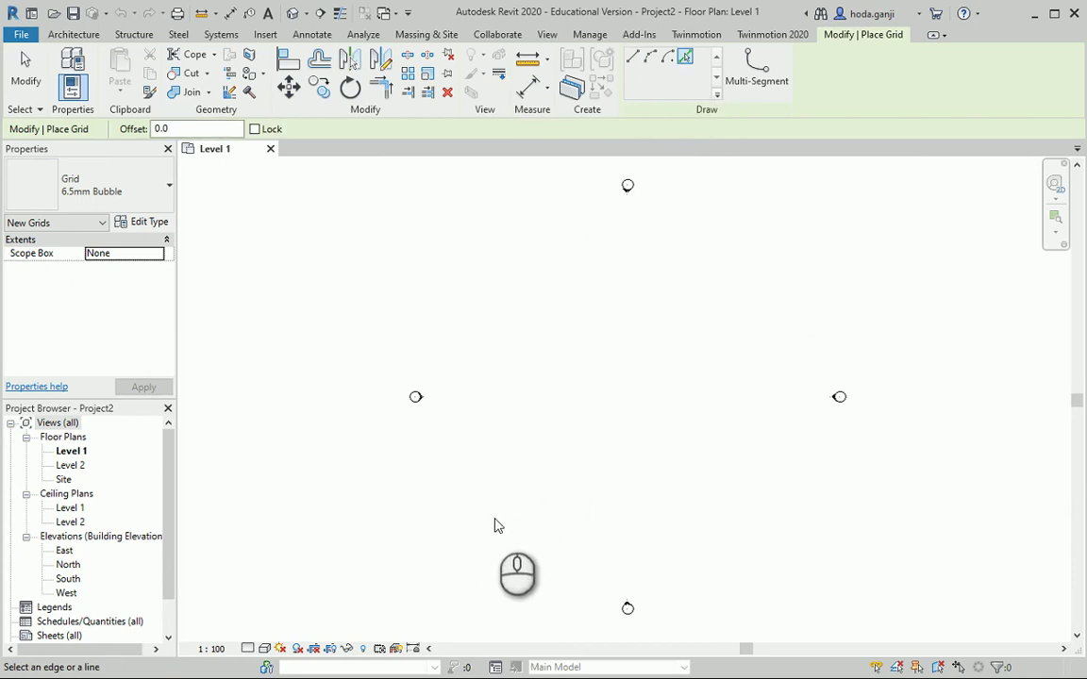
{"action": "left_click", "coordinate": [632, 57]}
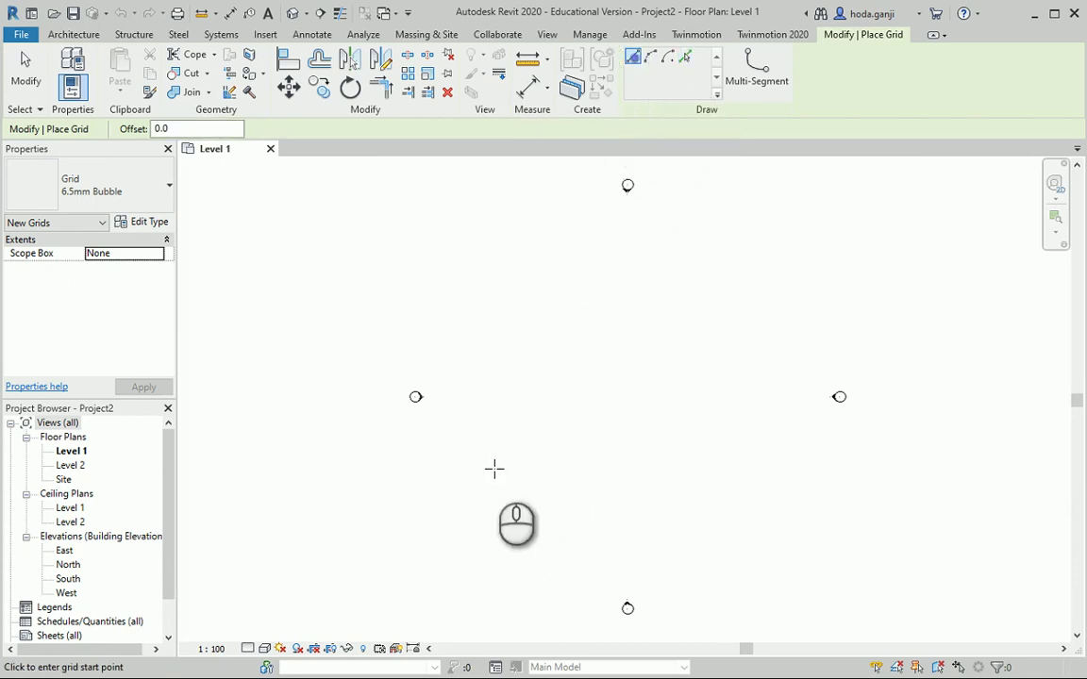
{"action": "left_click", "coordinate": [478, 530]}
{"action": "left_click", "coordinate": [475, 249]}
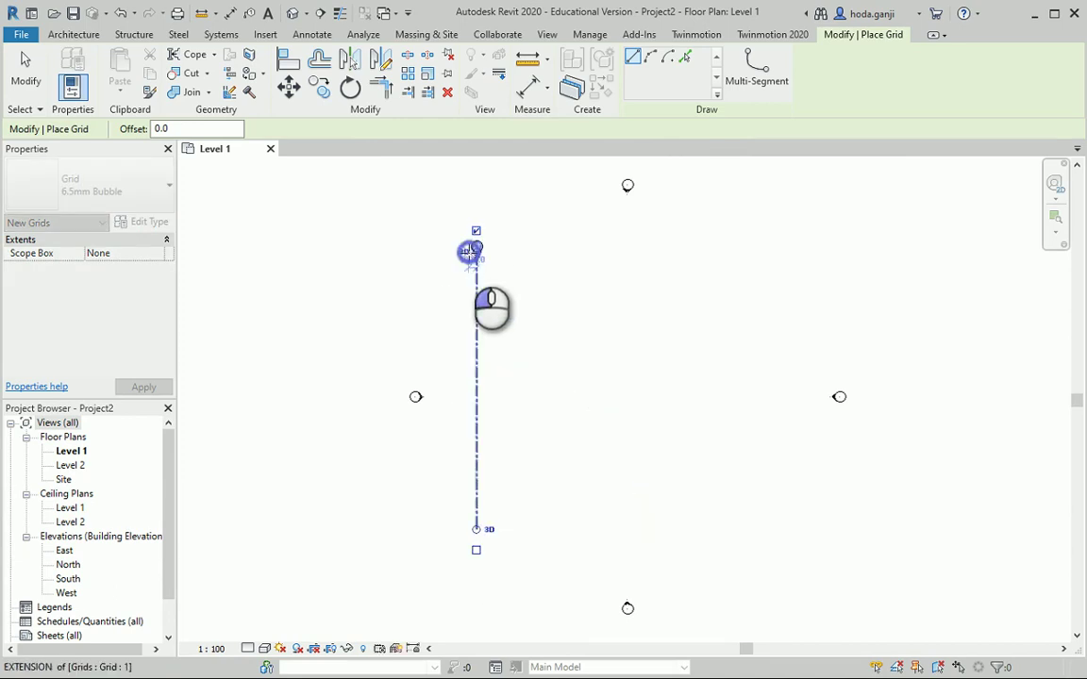
{"action": "key", "text": "Escape"}
{"action": "key", "text": "Escape"}
Turn on the bubble at grid 1's bottom end, then pan the PDF plan along the grid dimensions.
{"action": "scroll", "coordinate": [482, 281], "scroll_direction": "up", "scroll_amount": 2}
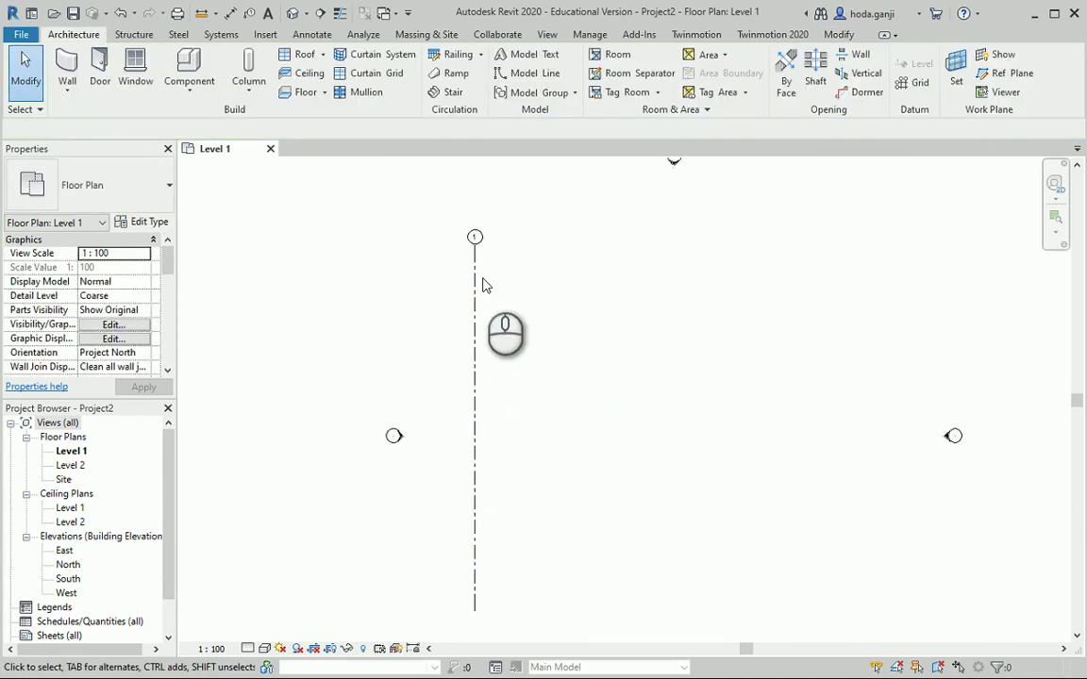
{"action": "scroll", "coordinate": [463, 528], "scroll_direction": "down", "scroll_amount": 1}
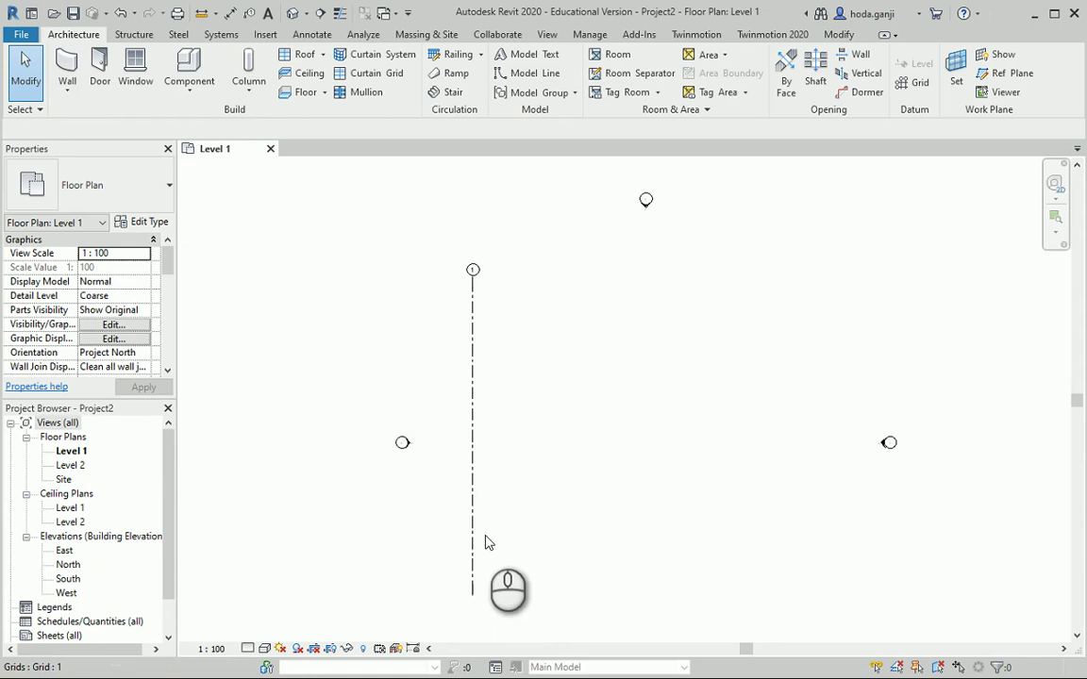
{"action": "left_click", "coordinate": [474, 550]}
{"action": "left_click", "coordinate": [473, 623]}
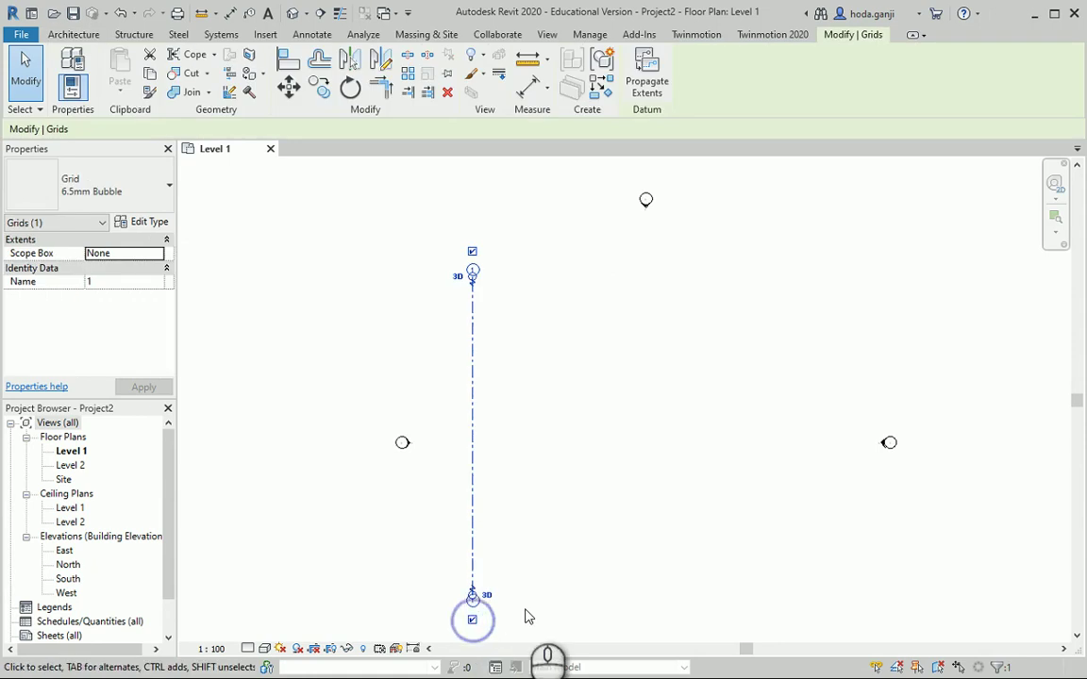
{"action": "left_click", "coordinate": [499, 617]}
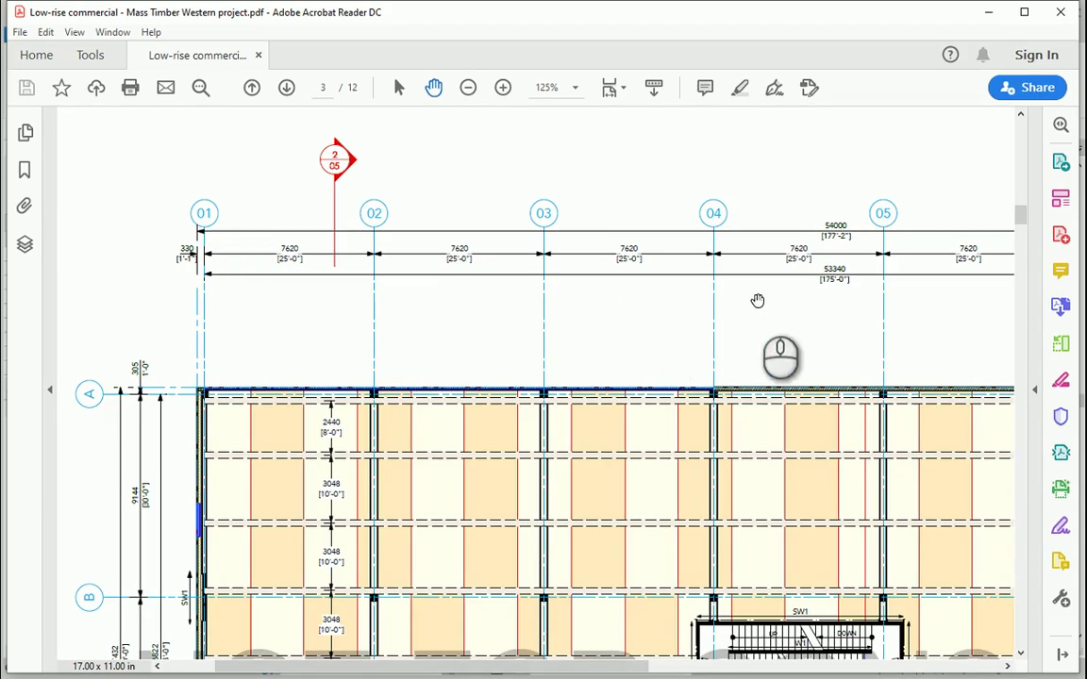
{"action": "mouse_move", "coordinate": [757, 301]}
{"action": "left_mouse_down"}
{"action": "mouse_move", "coordinate": [313, 291]}
{"action": "mouse_move", "coordinate": [630, 301]}
{"action": "mouse_move", "coordinate": [429, 298]}
{"action": "left_mouse_up"}
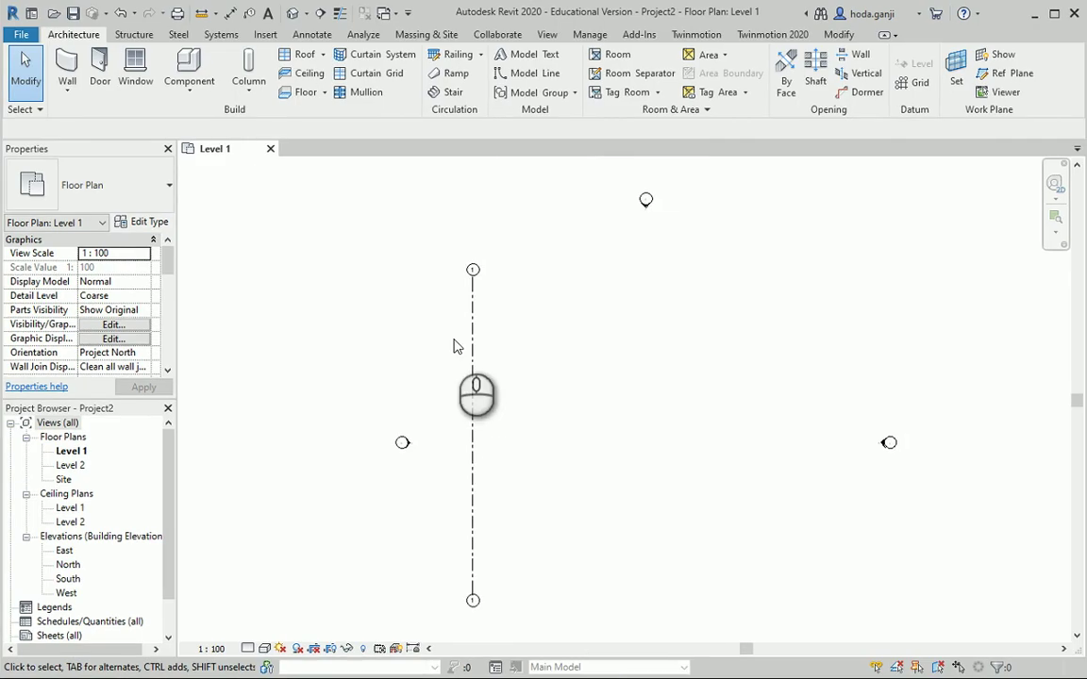
Rename the first grid line to 01.
{"action": "scroll", "coordinate": [477, 274], "scroll_direction": "up", "scroll_amount": 5}
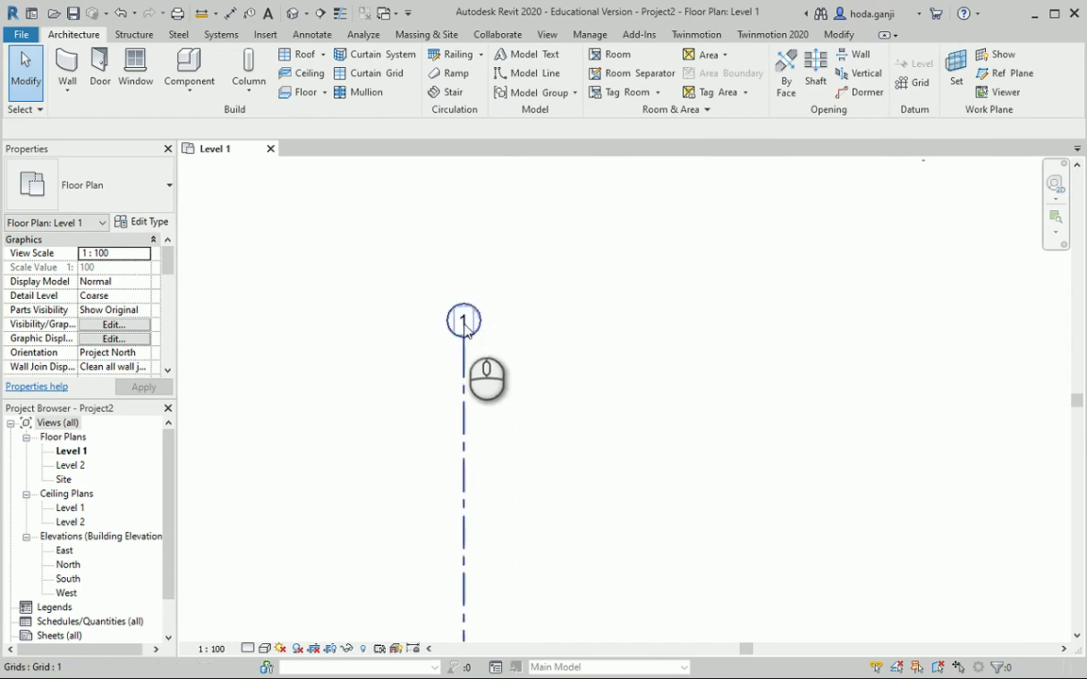
{"action": "left_click", "coordinate": [463, 323]}
{"action": "left_click", "coordinate": [464, 322]}
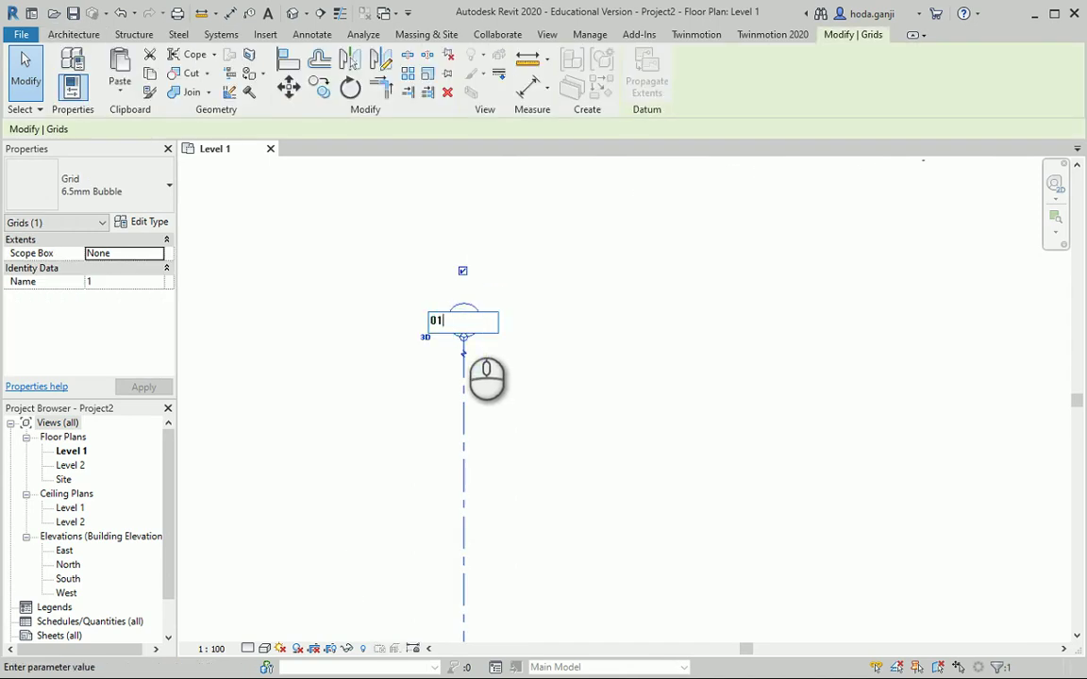
{"action": "type", "text": "01"}
{"action": "left_click", "coordinate": [514, 339]}
{"action": "scroll", "coordinate": [494, 292], "scroll_direction": "down", "scroll_amount": 3}
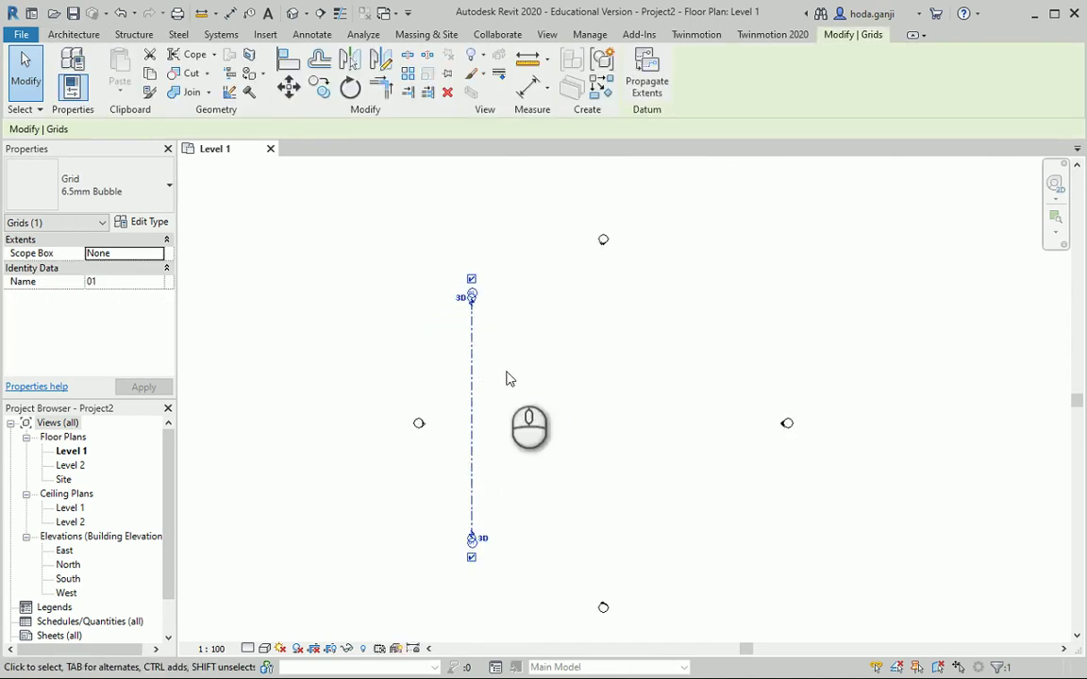
{"action": "scroll", "coordinate": [476, 528], "scroll_direction": "up", "scroll_amount": 4}
{"action": "scroll", "coordinate": [392, 594], "scroll_direction": "down", "scroll_amount": 3}
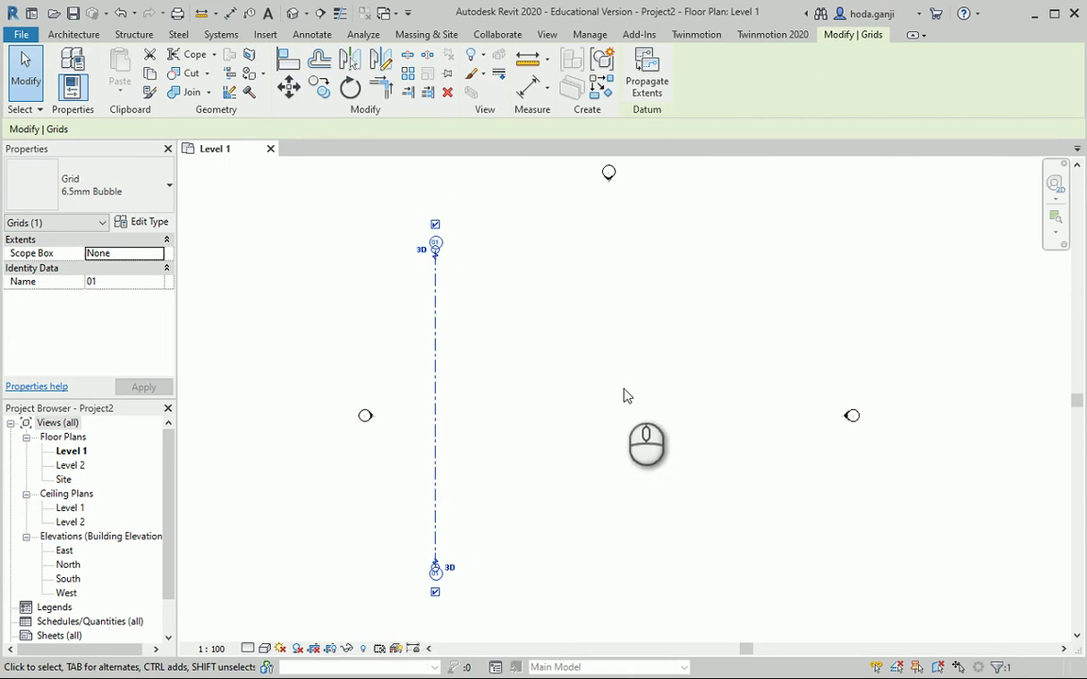
{"action": "key", "text": "Escape"}
Start the Grid tool (GR) in Pick Lines mode with a 7620 mm offset.
{"action": "key", "text": "g"}
{"action": "key", "text": "r"}
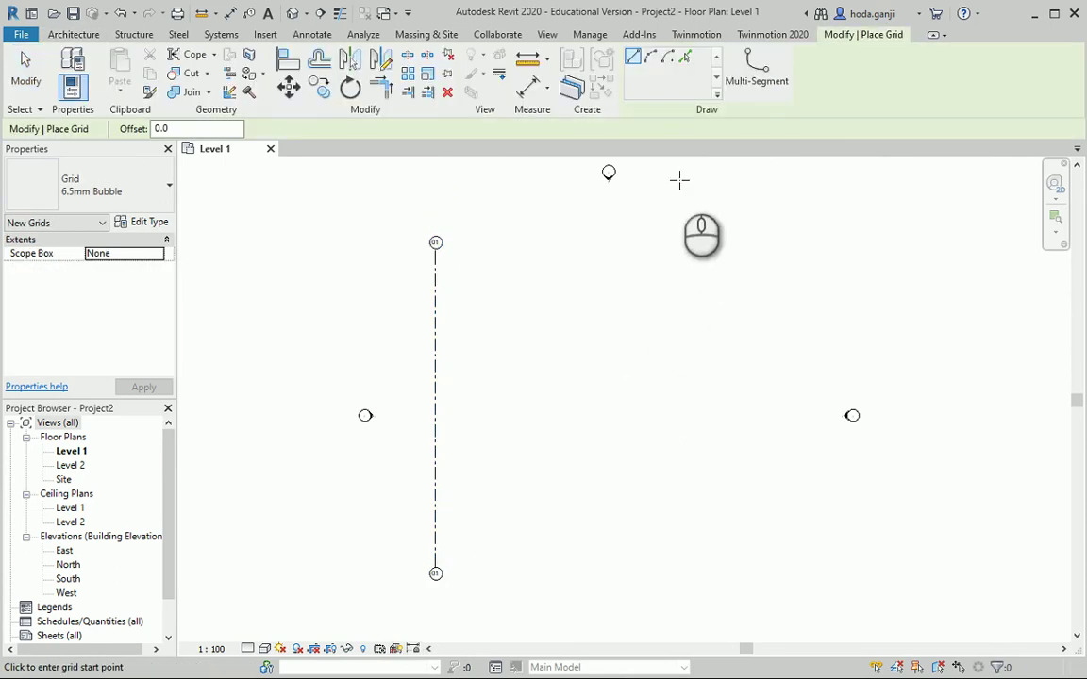
{"action": "left_click", "coordinate": [688, 59]}
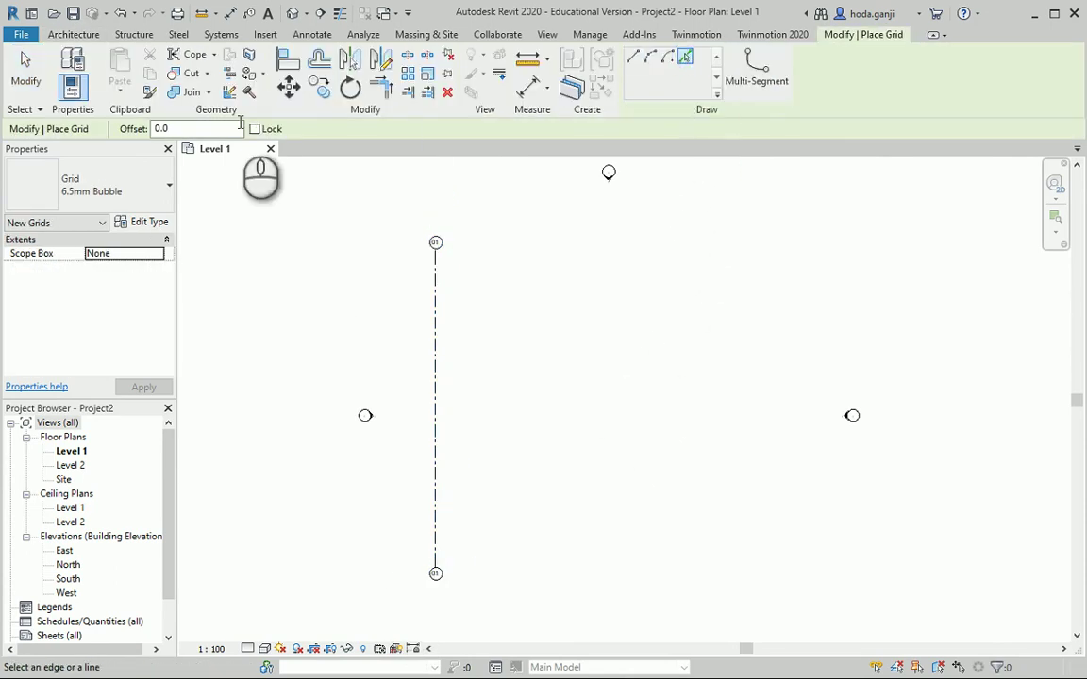
{"action": "key", "text": "alt+Tab"}
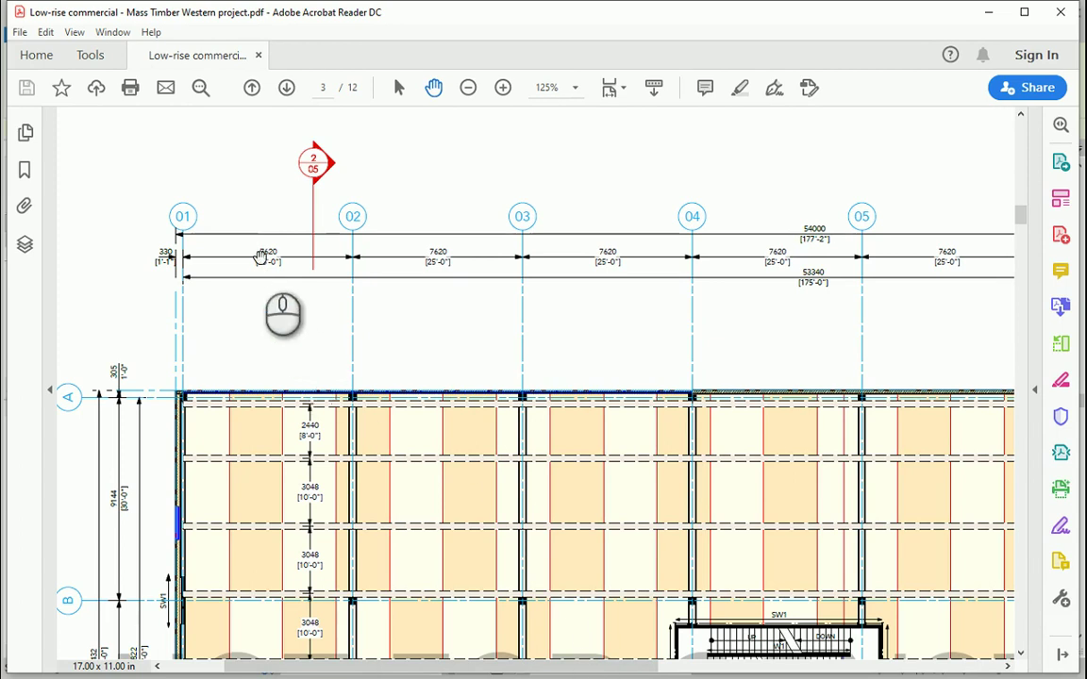
{"action": "key", "text": "alt+Tab"}
{"action": "left_click", "coordinate": [181, 128]}
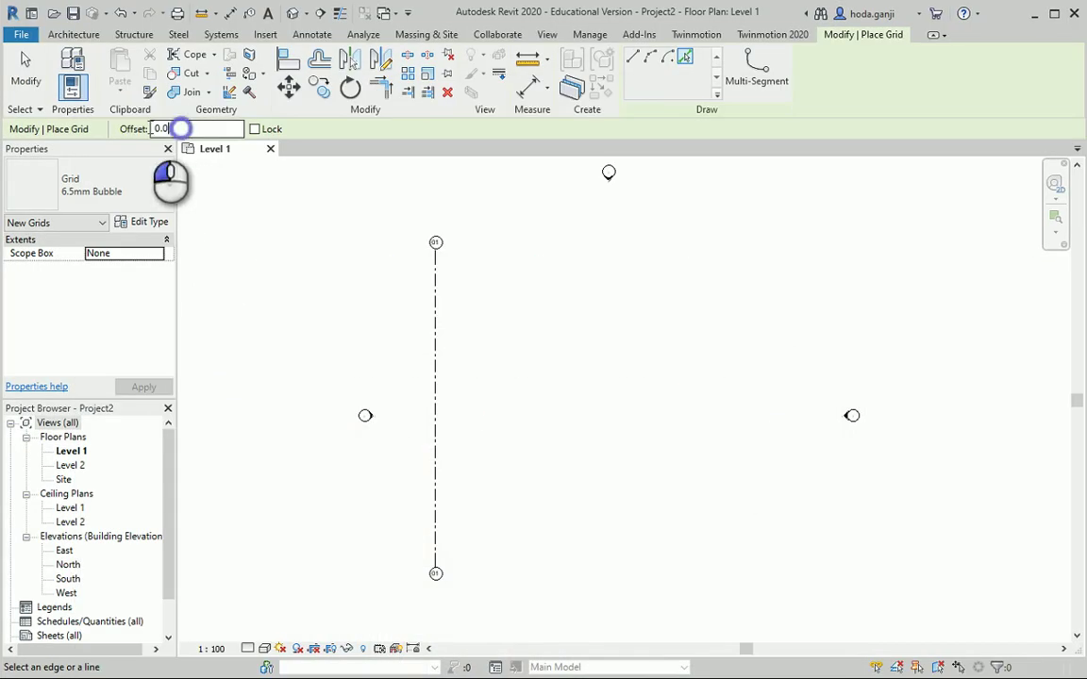
{"action": "double_click", "coordinate": [180, 128]}
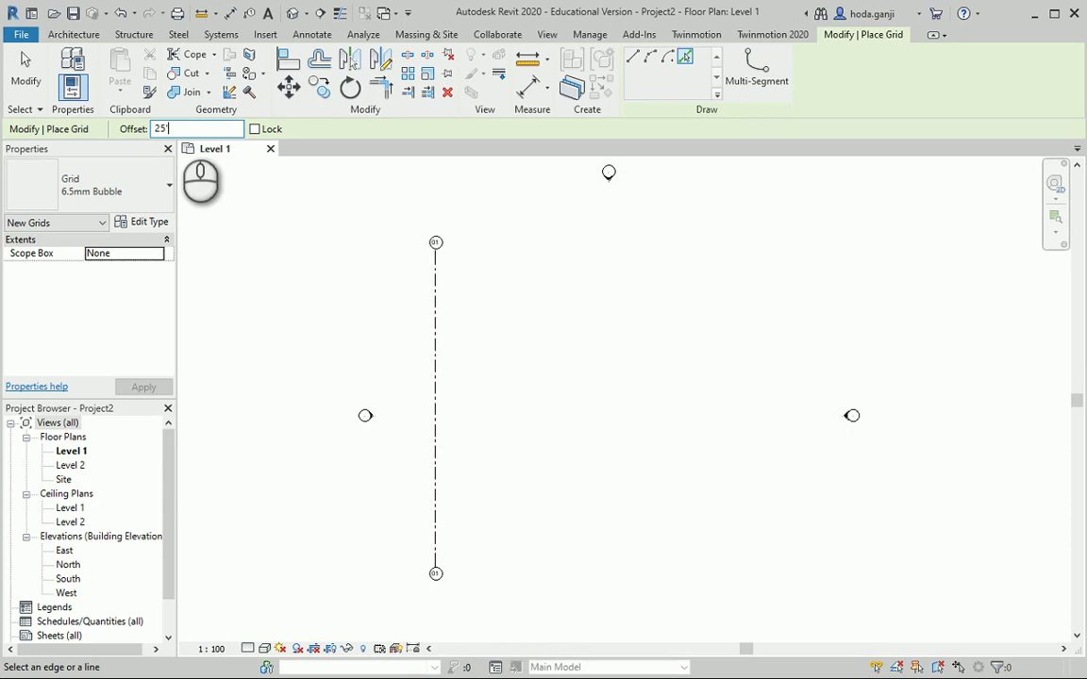
{"action": "key", "text": "Return"}
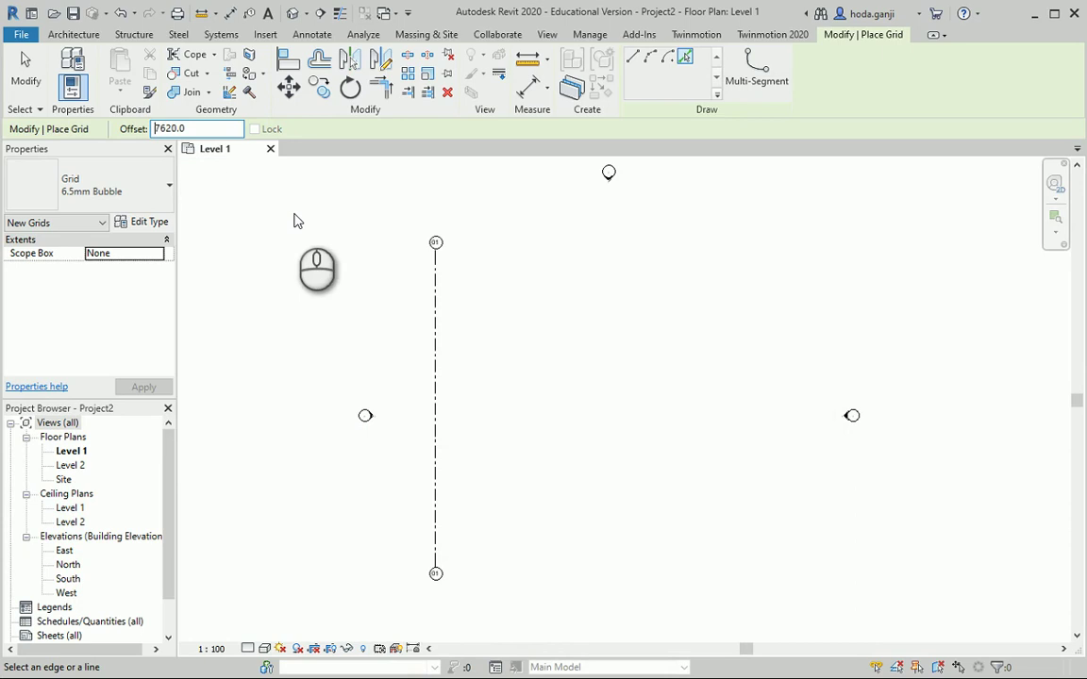
Pick each grid in turn to create grids 02 through 08, 7620 mm apart.
{"action": "left_click", "coordinate": [436, 294]}
{"action": "left_click", "coordinate": [510, 308]}
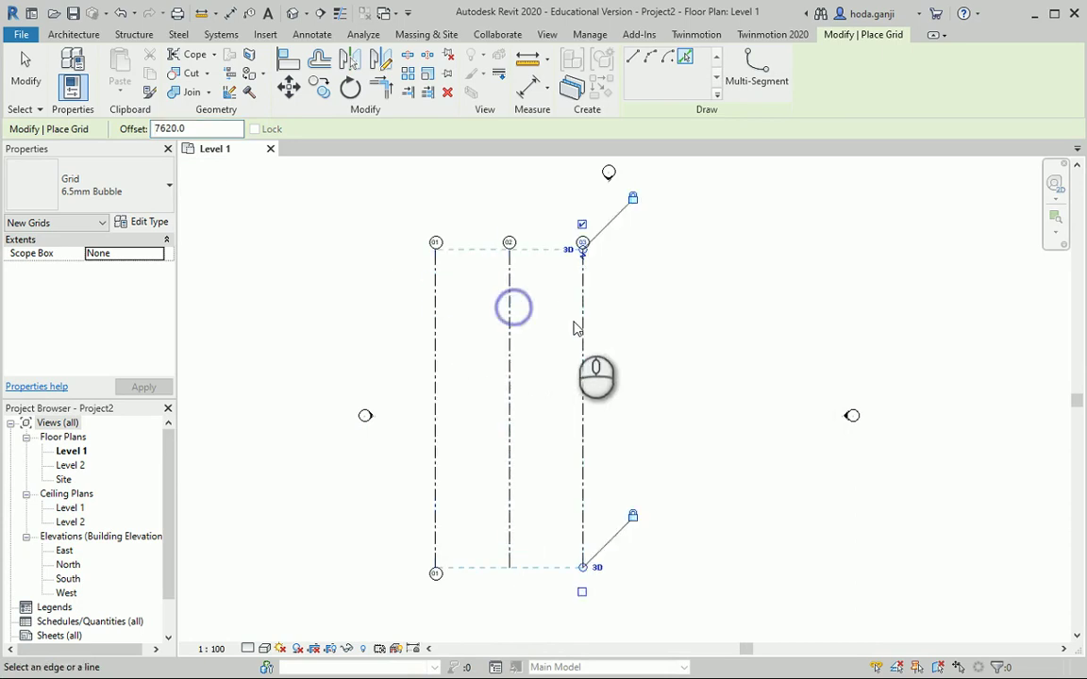
{"action": "left_click", "coordinate": [586, 328]}
{"action": "left_click", "coordinate": [658, 338]}
{"action": "scroll", "coordinate": [330, 250], "scroll_direction": "down", "scroll_amount": 3}
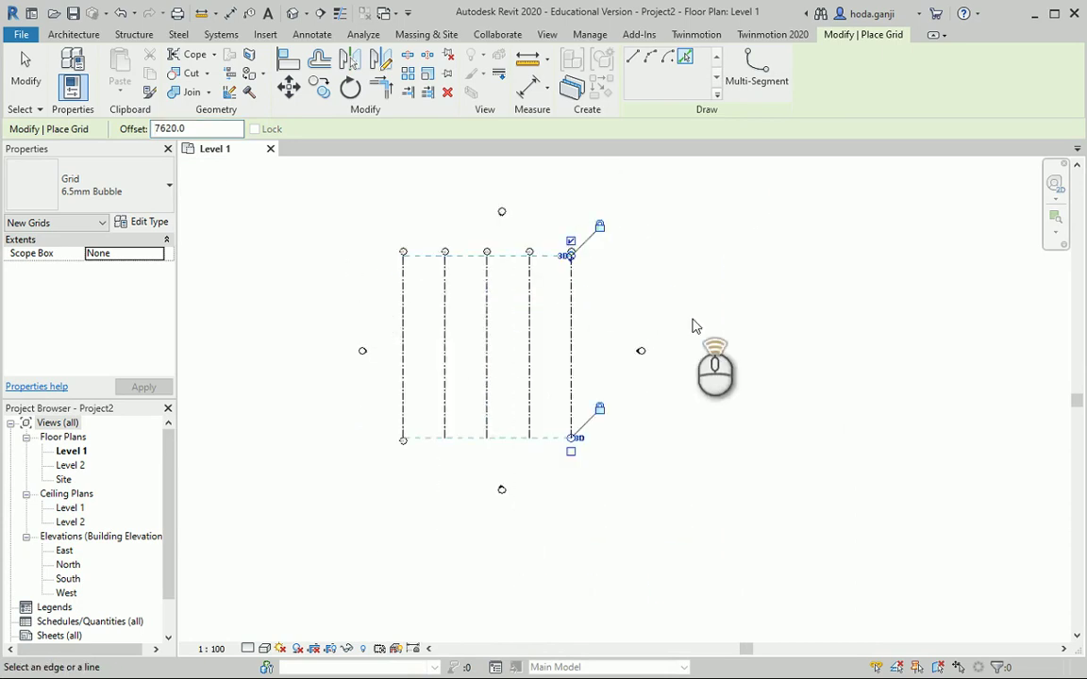
{"action": "scroll", "coordinate": [693, 322], "scroll_direction": "up", "scroll_amount": 2}
{"action": "left_click", "coordinate": [537, 288]}
{"action": "scroll", "coordinate": [597, 256], "scroll_direction": "up", "scroll_amount": 2}
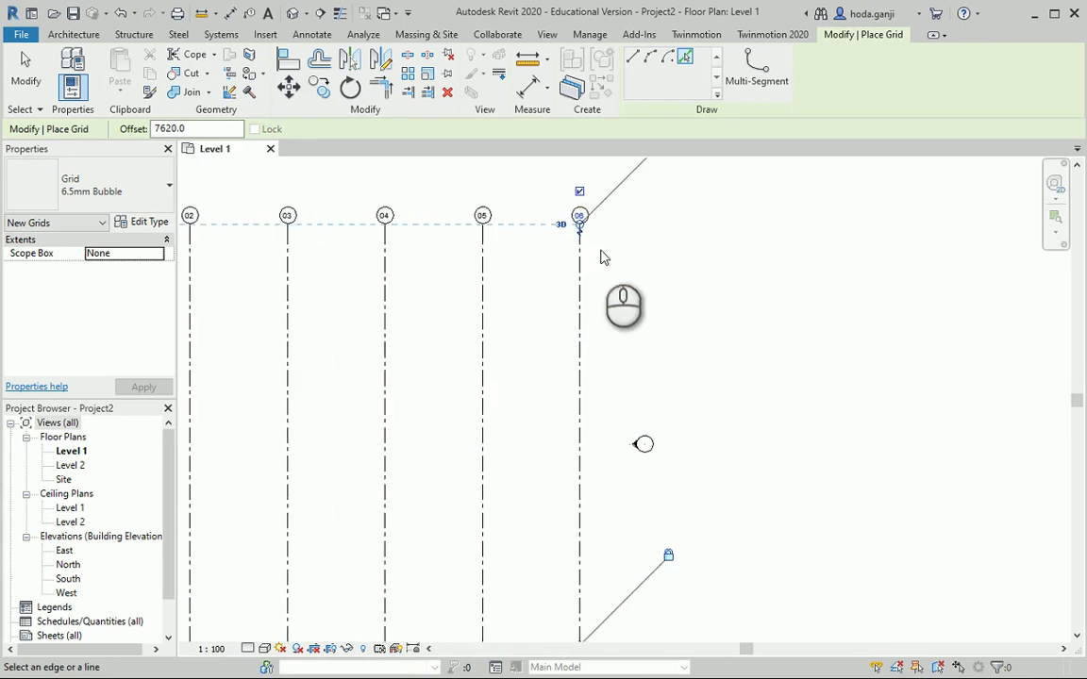
{"action": "left_click", "coordinate": [580, 274]}
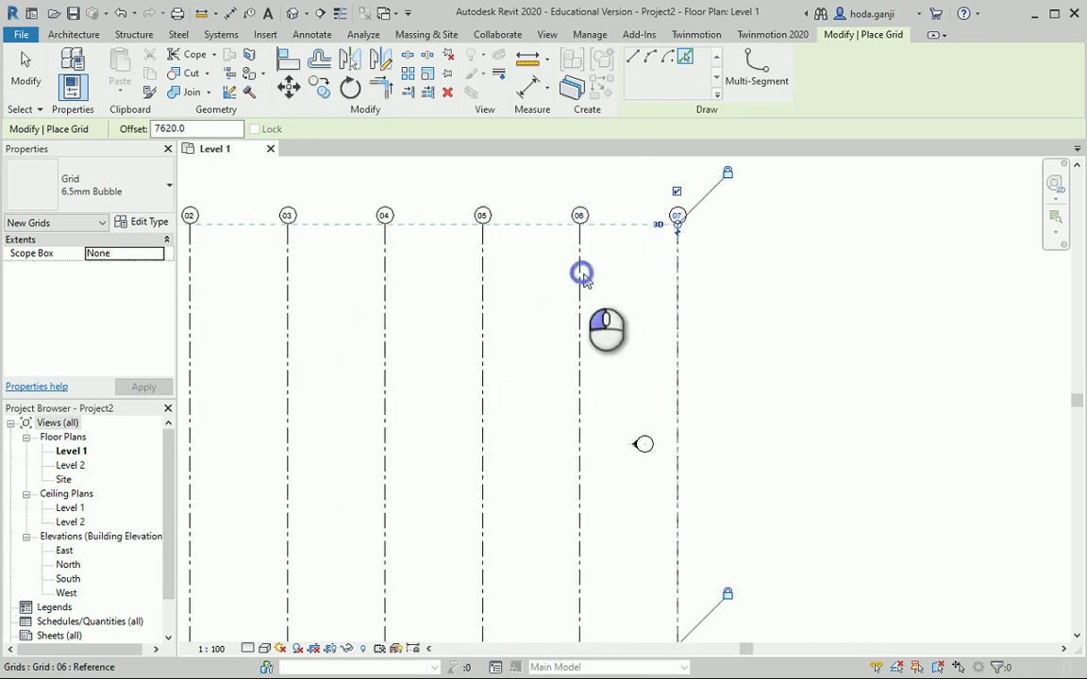
{"action": "left_click", "coordinate": [682, 296]}
{"action": "scroll", "coordinate": [681, 302], "scroll_direction": "down", "scroll_amount": 2}
Undo the last grid and pan the PDF plan to grids 04–08 for comparison.
{"action": "key", "text": "ctrl+z"}
{"action": "key", "text": "alt+Tab"}
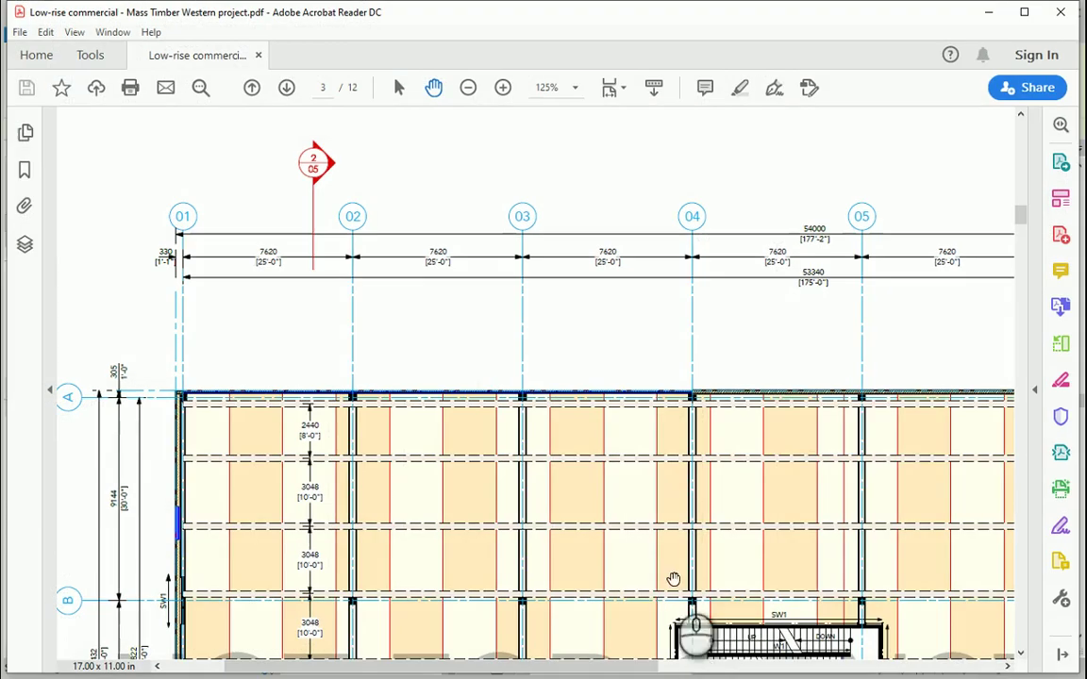
{"action": "left_click_drag", "start_coordinate": [788, 403], "coordinate": [303, 344]}
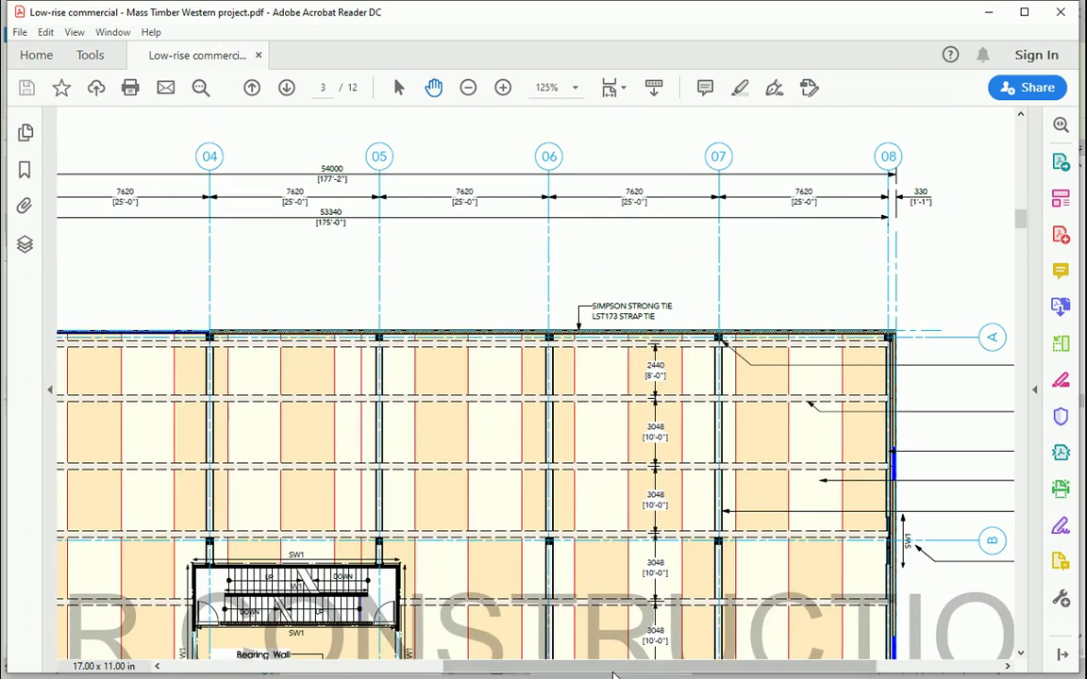
Move the east elevation marker to the right of grid 08.
{"action": "key", "text": "alt+Tab"}
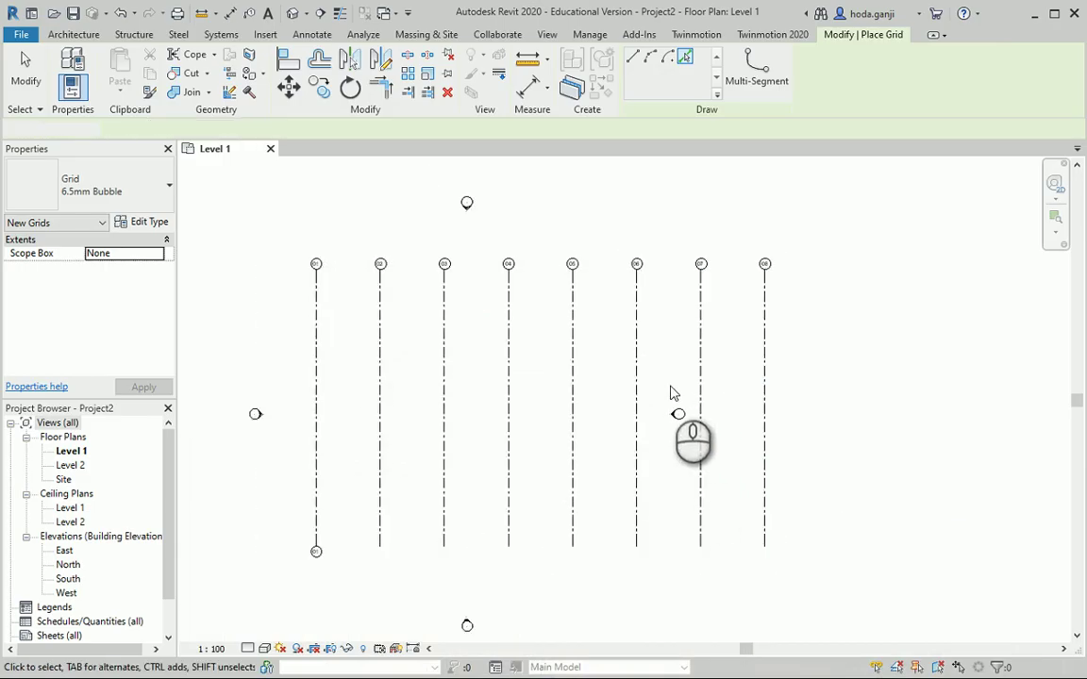
{"action": "key", "text": "Escape"}
{"action": "key", "text": "Escape"}
{"action": "left_click_drag", "start_coordinate": [667, 391], "coordinate": [737, 443]}
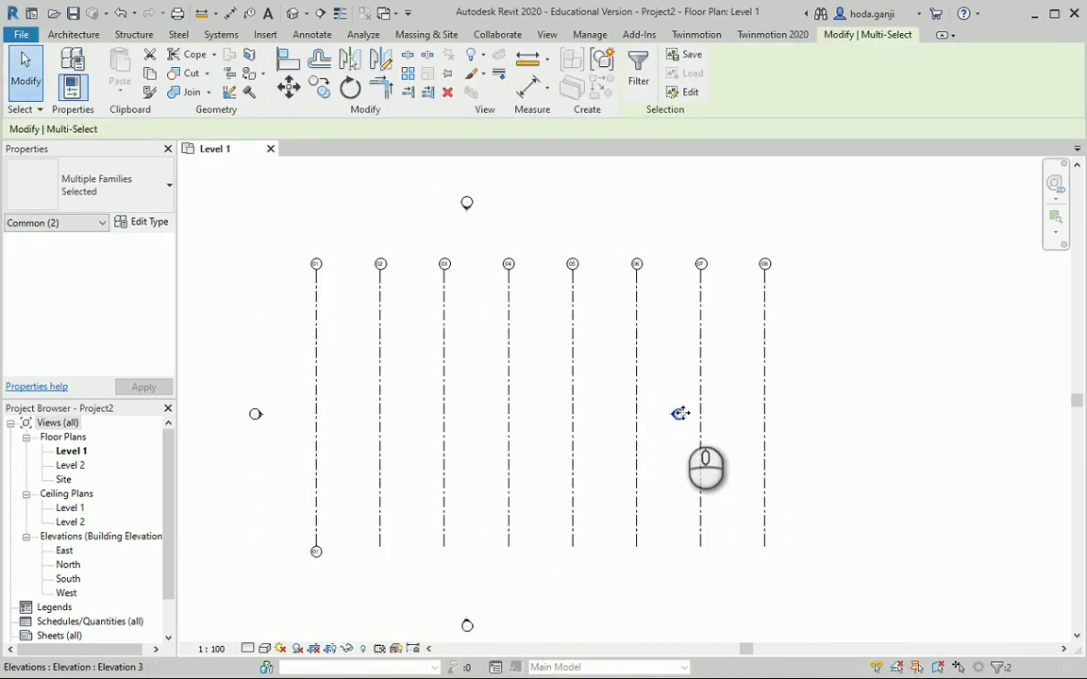
{"action": "mouse_move", "coordinate": [680, 413]}
{"action": "left_mouse_down"}
{"action": "mouse_move", "coordinate": [857, 429]}
{"action": "mouse_move", "coordinate": [813, 412]}
{"action": "left_mouse_up"}
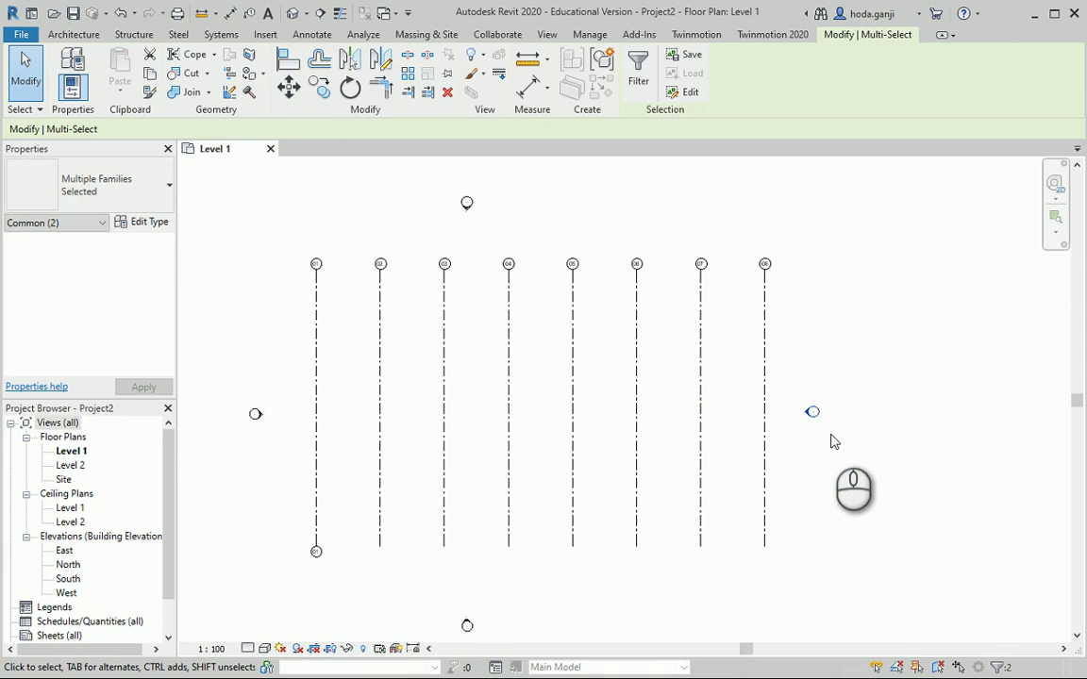
{"action": "left_click", "coordinate": [741, 499]}
Check grids 02–08 one by one for 7620 mm spacing to their neighbours.
{"action": "left_click", "coordinate": [379, 528]}
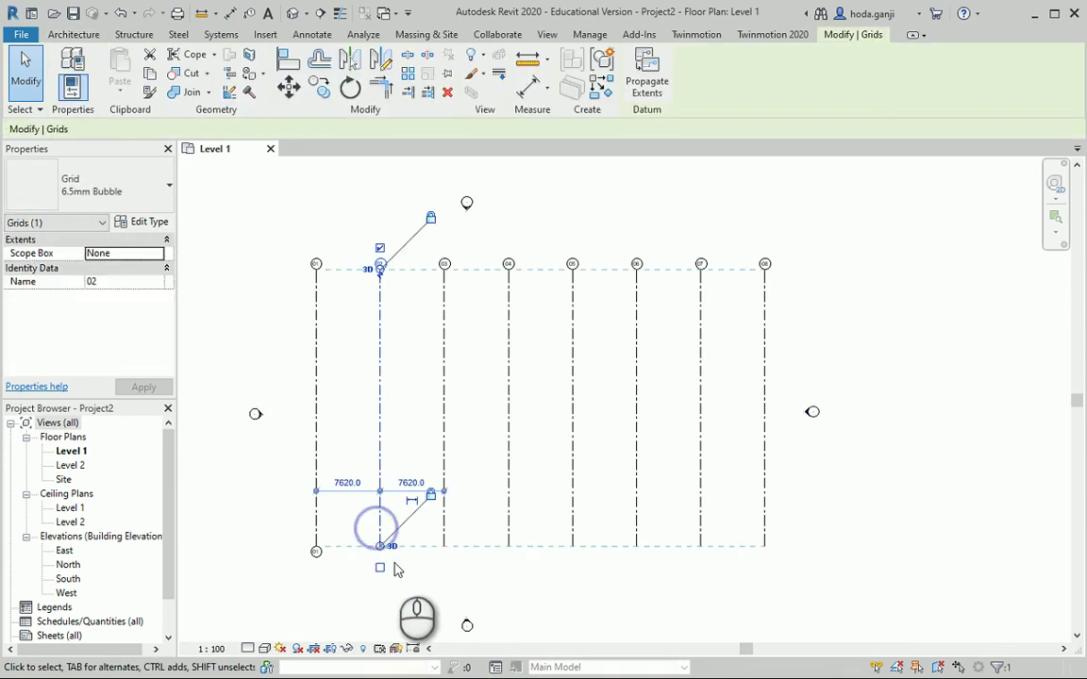
{"action": "left_click", "coordinate": [443, 536]}
{"action": "left_click", "coordinate": [507, 530]}
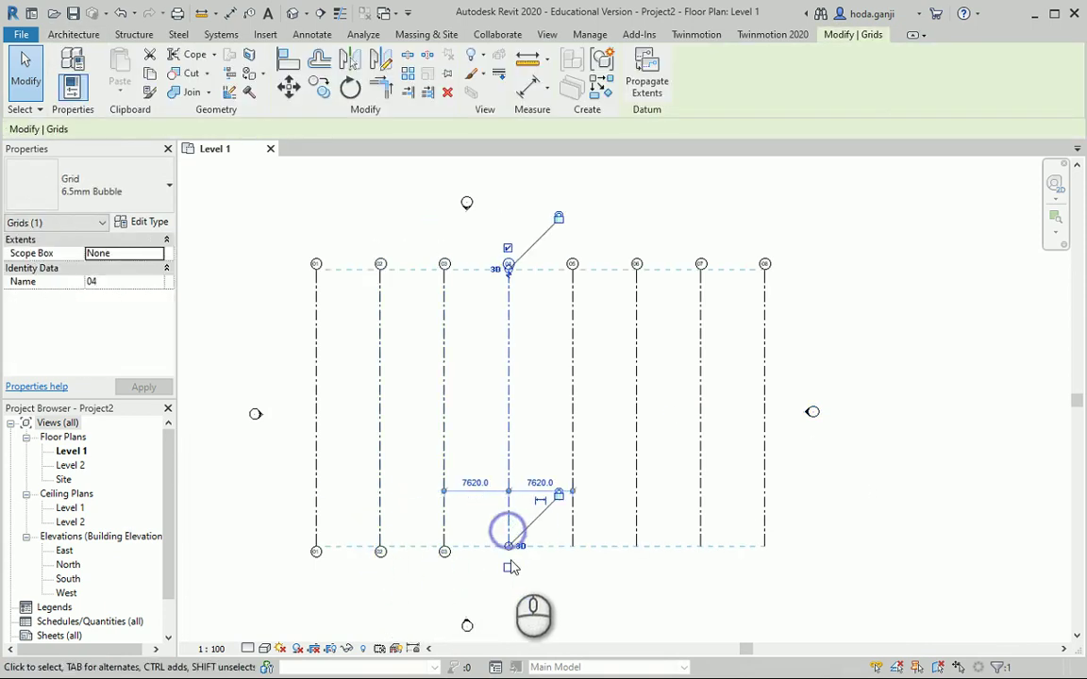
{"action": "left_click", "coordinate": [573, 536]}
{"action": "left_click", "coordinate": [636, 540]}
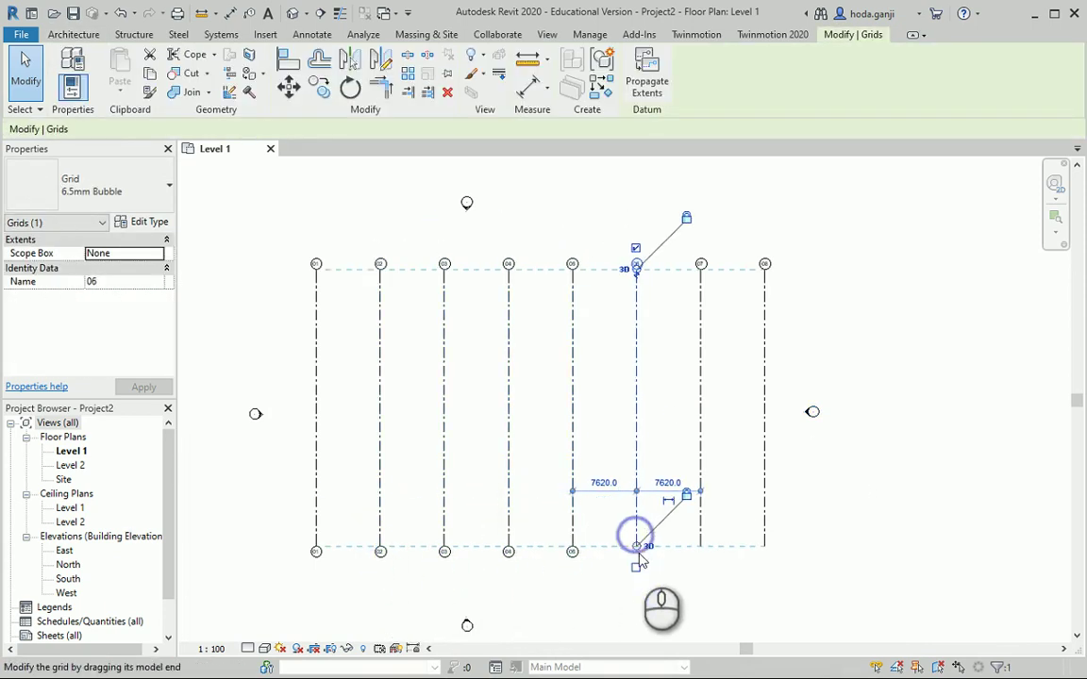
{"action": "left_click", "coordinate": [700, 531]}
{"action": "left_click", "coordinate": [764, 530]}
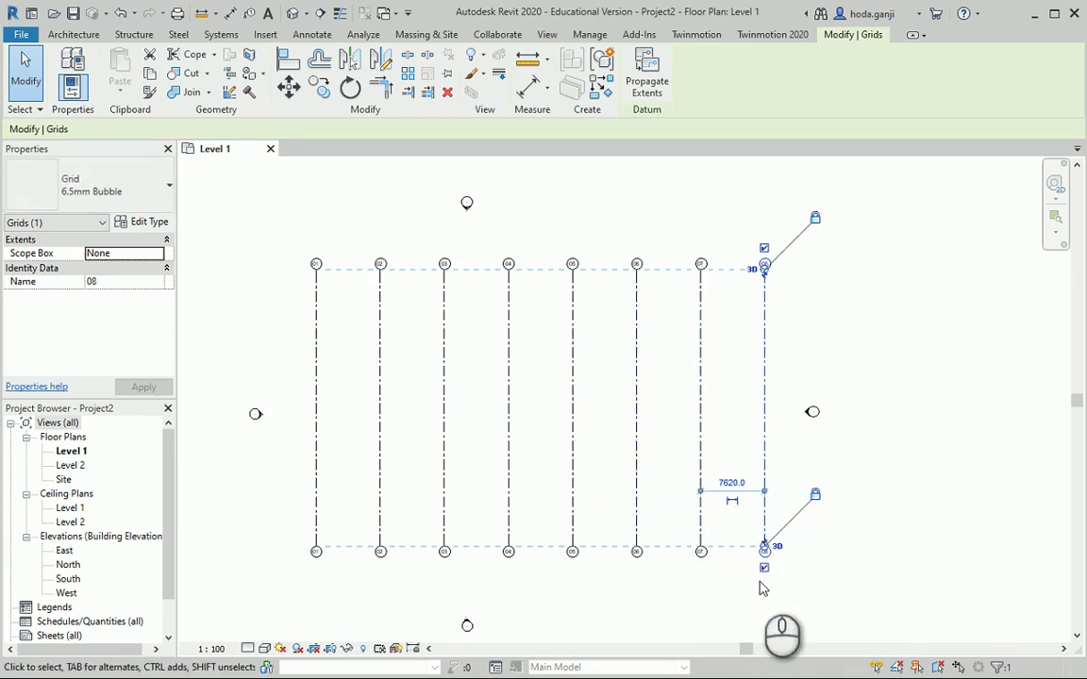
{"action": "left_click", "coordinate": [361, 428]}
{"action": "scroll", "coordinate": [381, 437], "scroll_direction": "up", "scroll_amount": 3}
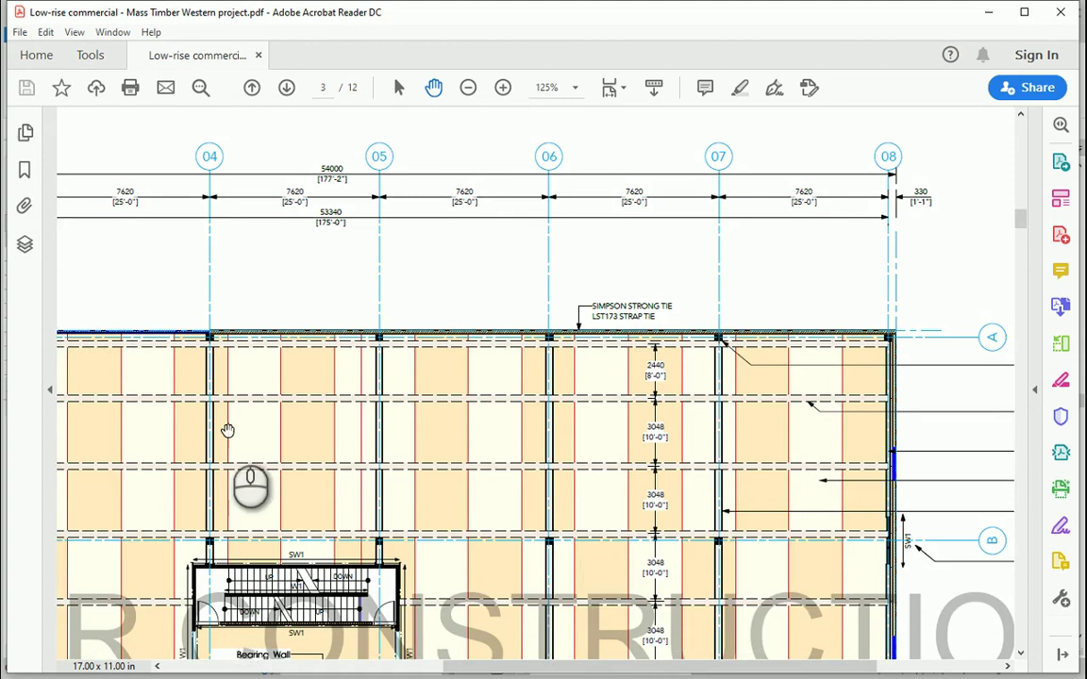
Pan and scroll the PDF to show grid rows A, B and C with their 9144 and 8534 mm spacings.
{"action": "left_click_drag", "start_coordinate": [281, 311], "coordinate": [242, 338]}
{"action": "scroll", "coordinate": [243, 337], "scroll_direction": "left", "scroll_amount": 3}
{"action": "scroll", "coordinate": [245, 345], "scroll_direction": "down", "scroll_amount": 8}
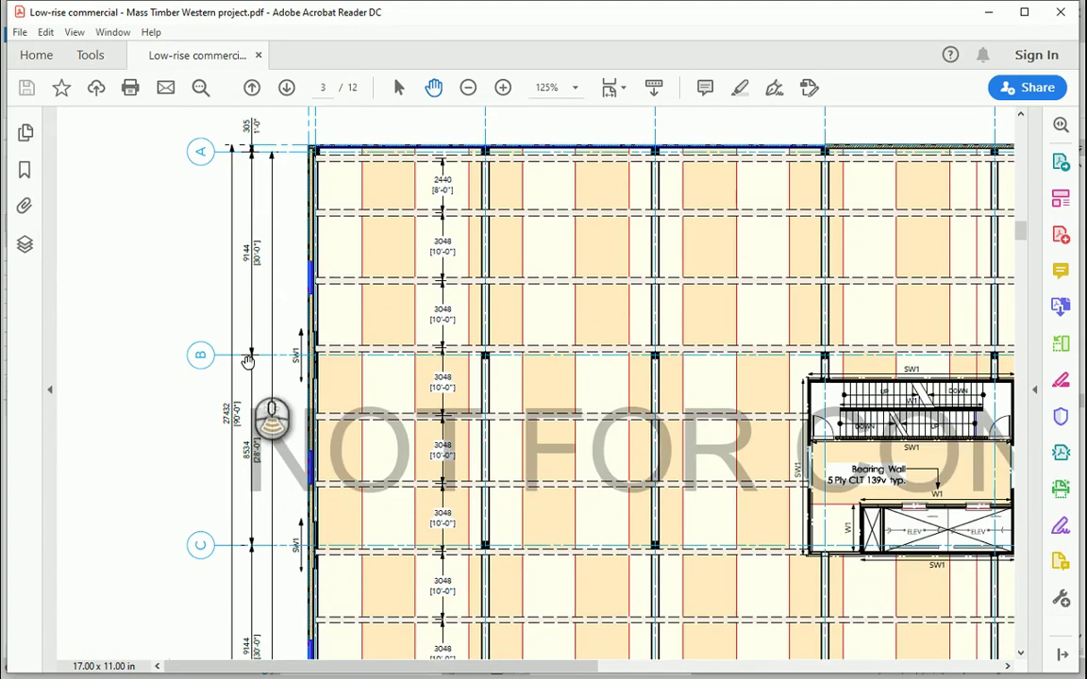
{"action": "scroll", "coordinate": [250, 357], "scroll_direction": "up", "scroll_amount": 5}
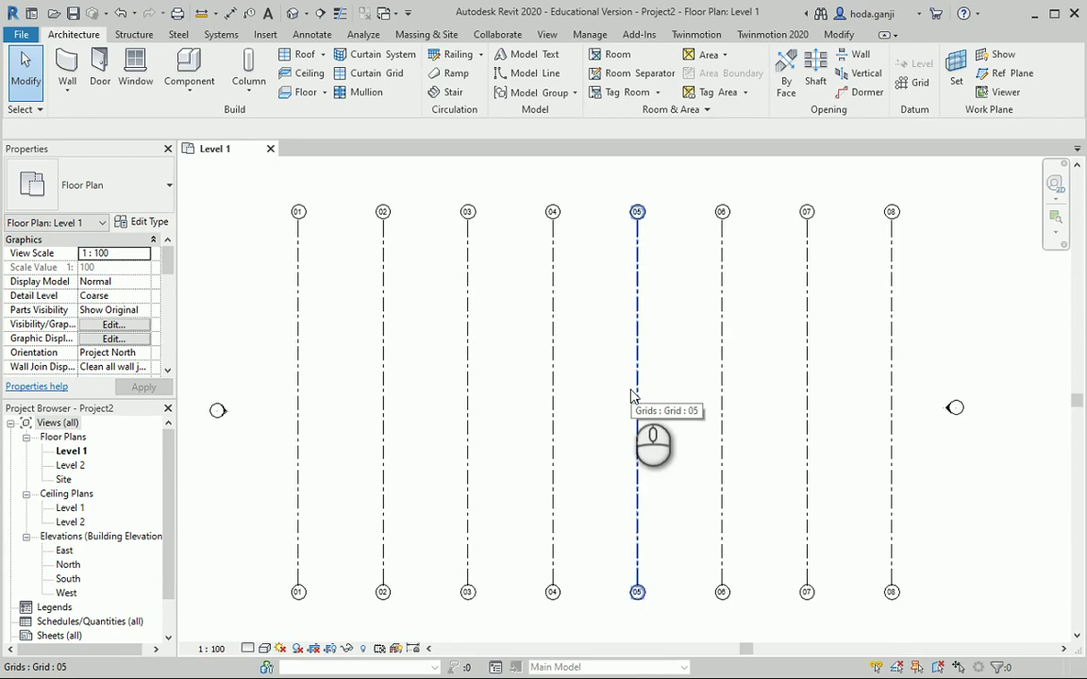
Draw a horizontal grid line across grids 01–08 using GR.
{"action": "key", "text": "g"}
{"action": "key", "text": "r"}
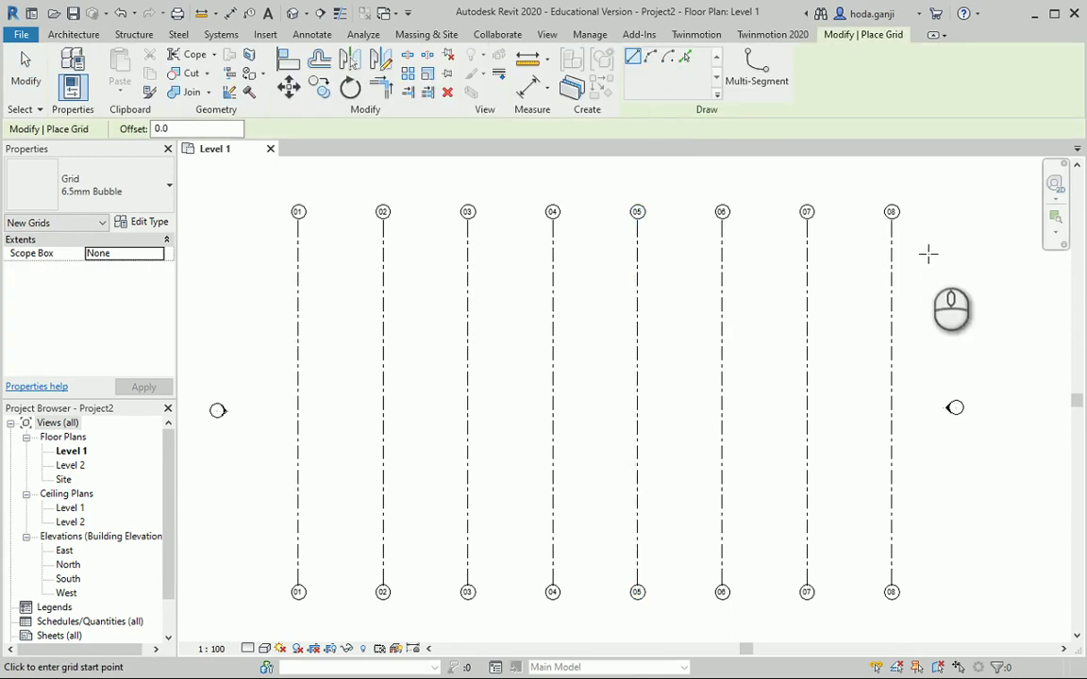
{"action": "left_click", "coordinate": [255, 253]}
{"action": "key", "text": "Escape"}
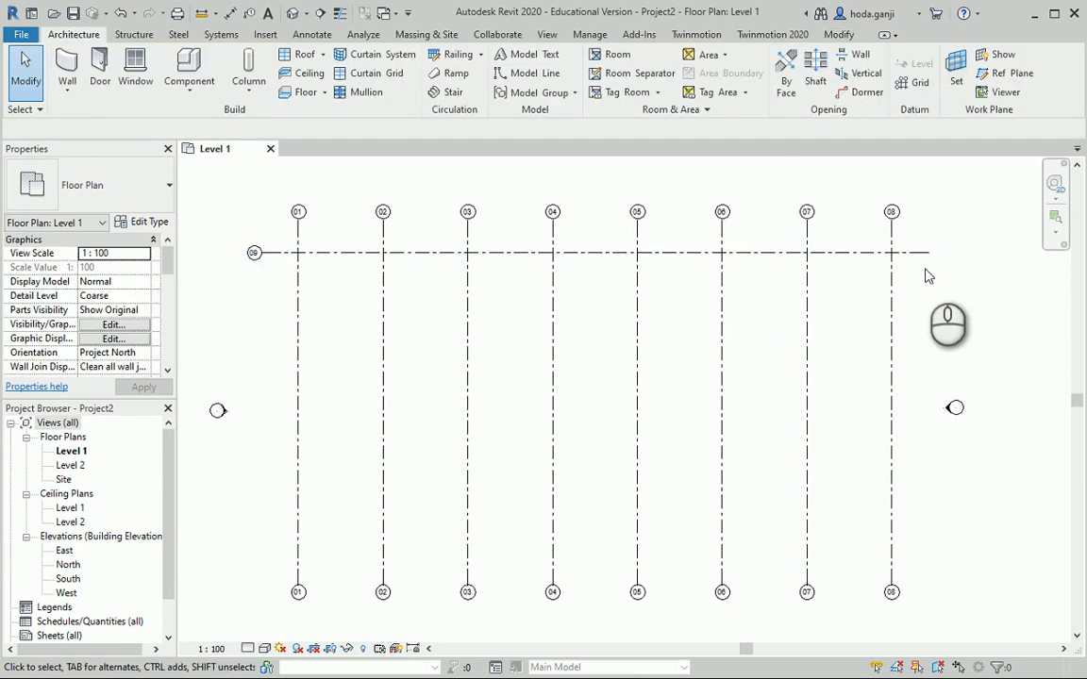
{"action": "left_click", "coordinate": [920, 253]}
{"action": "scroll", "coordinate": [854, 332], "scroll_direction": "down", "scroll_amount": 2}
{"action": "scroll", "coordinate": [409, 264], "scroll_direction": "up", "scroll_amount": 4}
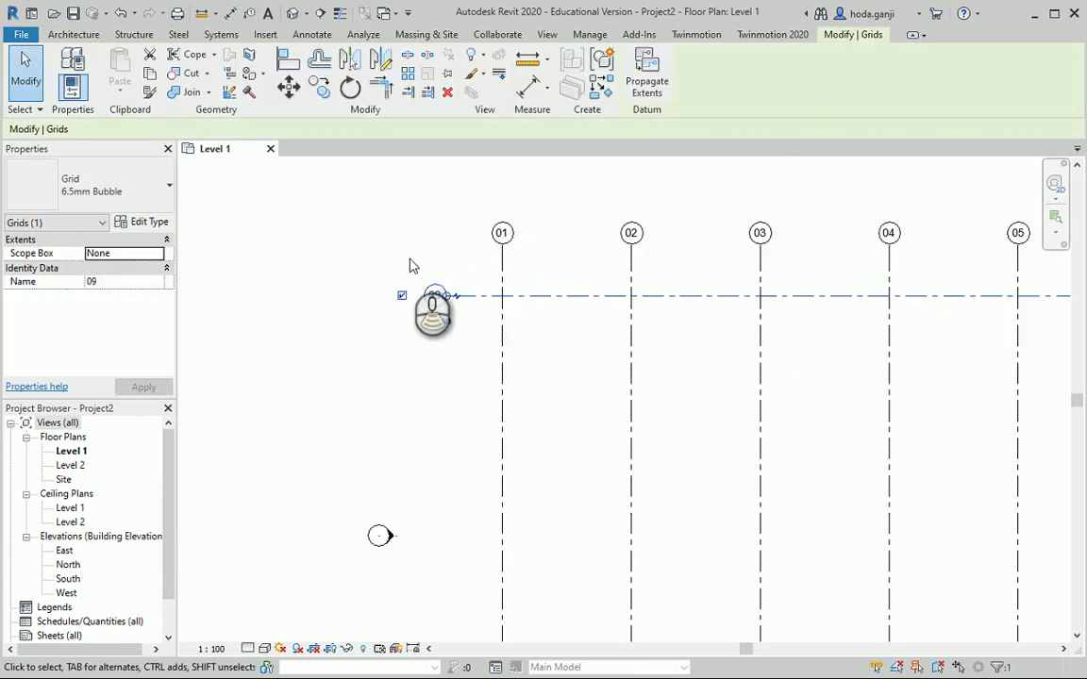
{"action": "key", "text": "Escape"}
{"action": "scroll", "coordinate": [434, 300], "scroll_direction": "up", "scroll_amount": 1}
Rename the horizontal grid from 09 to A.
{"action": "left_click", "coordinate": [434, 297]}
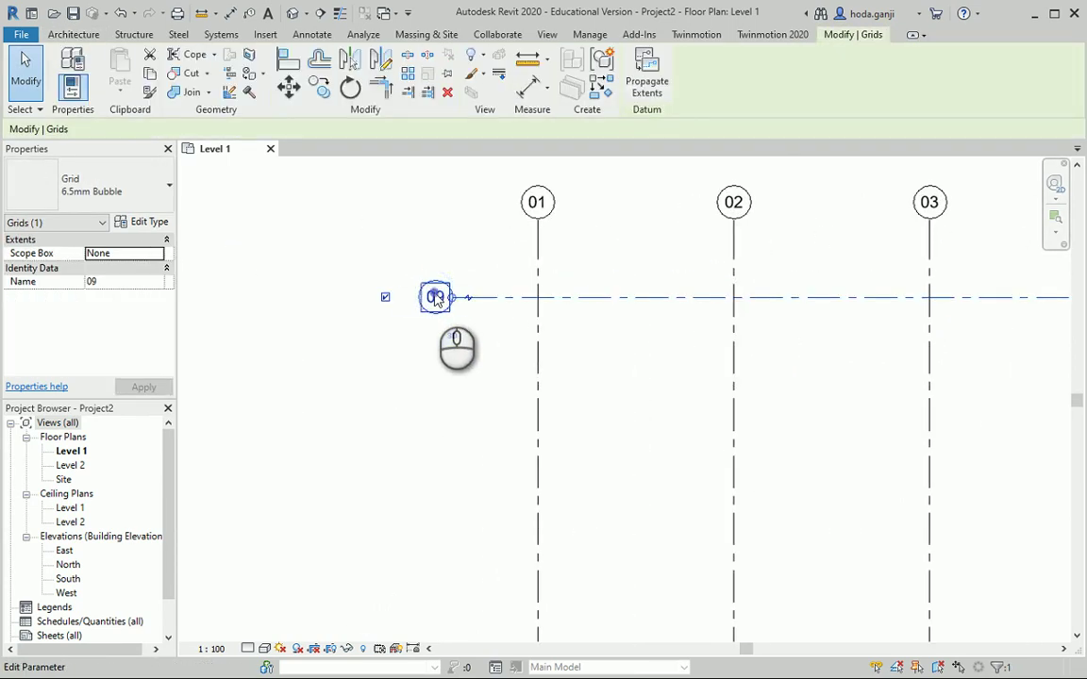
{"action": "left_click", "coordinate": [436, 296]}
{"action": "type", "text": "A"}
{"action": "left_click", "coordinate": [354, 378]}
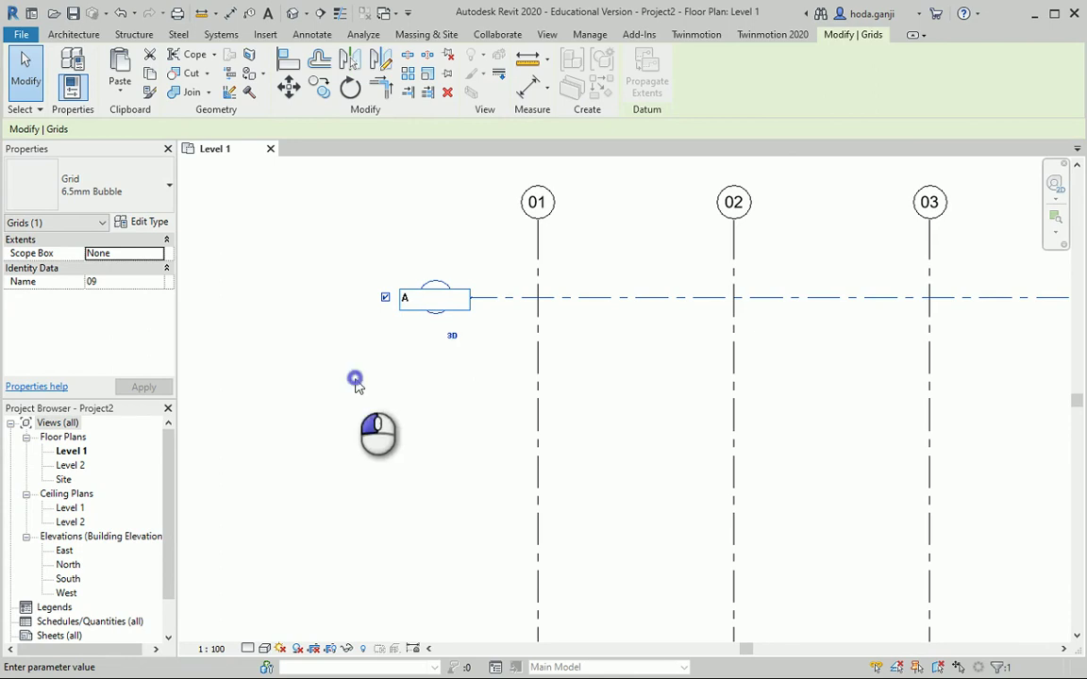
{"action": "scroll", "coordinate": [273, 315], "scroll_direction": "down", "scroll_amount": 3}
{"action": "scroll", "coordinate": [295, 316], "scroll_direction": "up", "scroll_amount": 1}
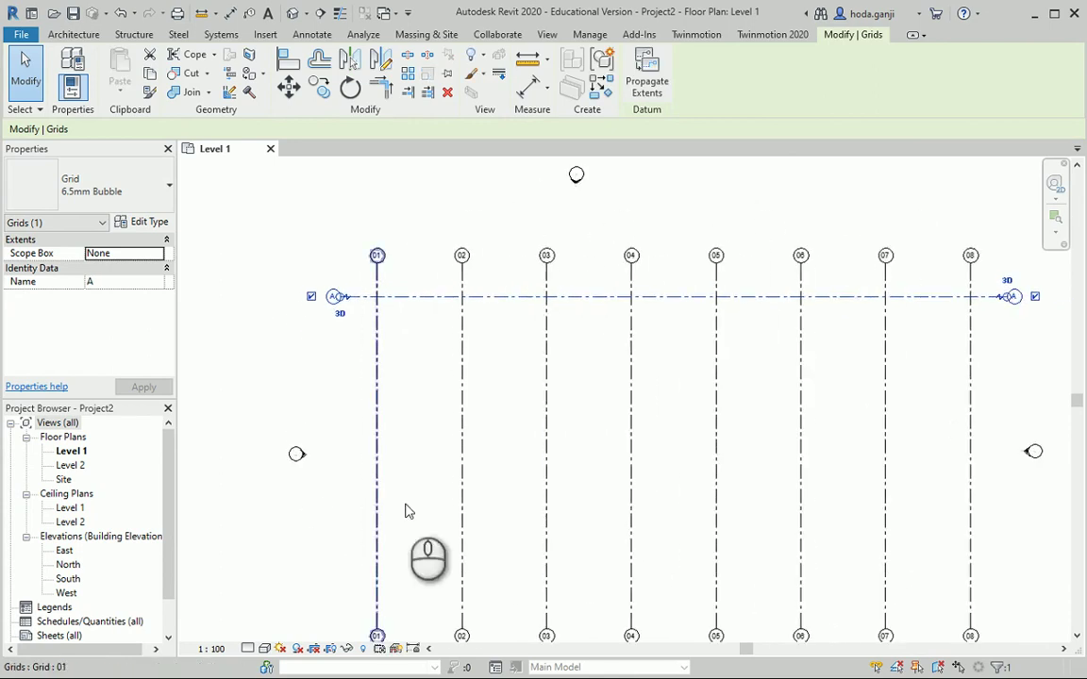
Zoom in on the reference PDF, then return to Revit and deselect grid A.
{"action": "key", "text": "alt+Tab"}
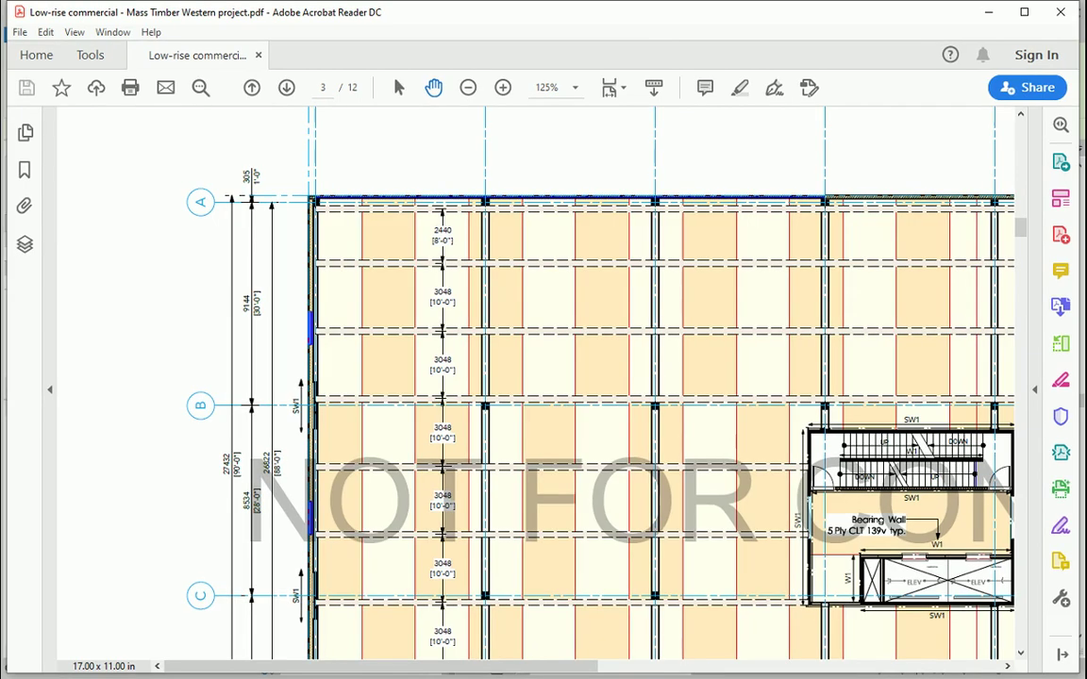
{"action": "left_click", "coordinate": [503, 86]}
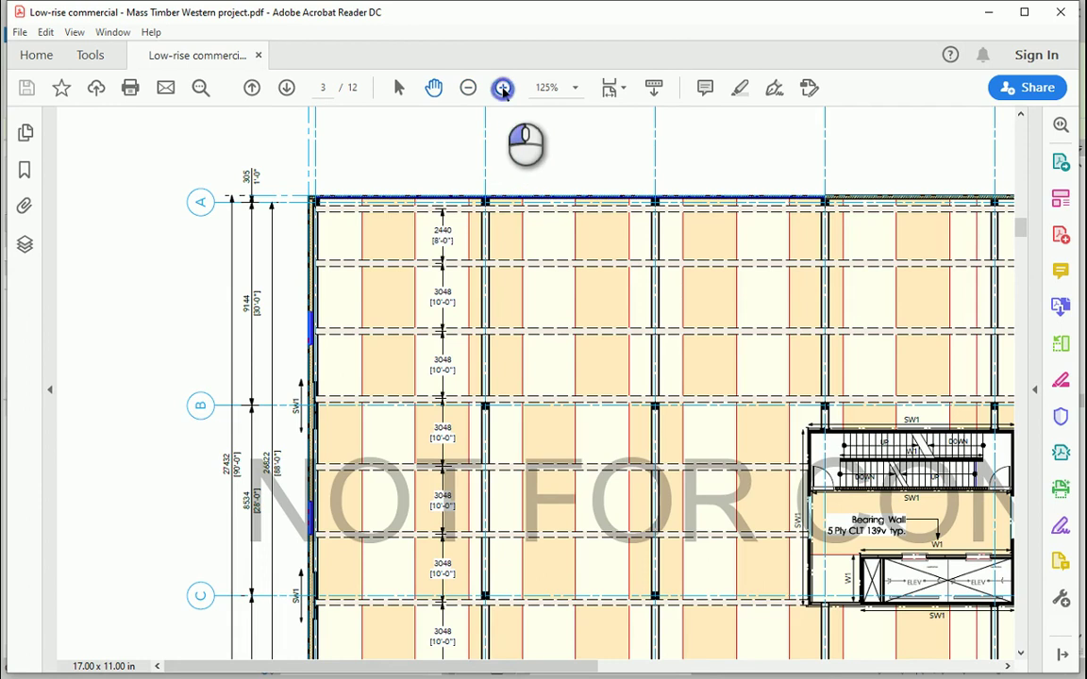
{"action": "left_click", "coordinate": [503, 86]}
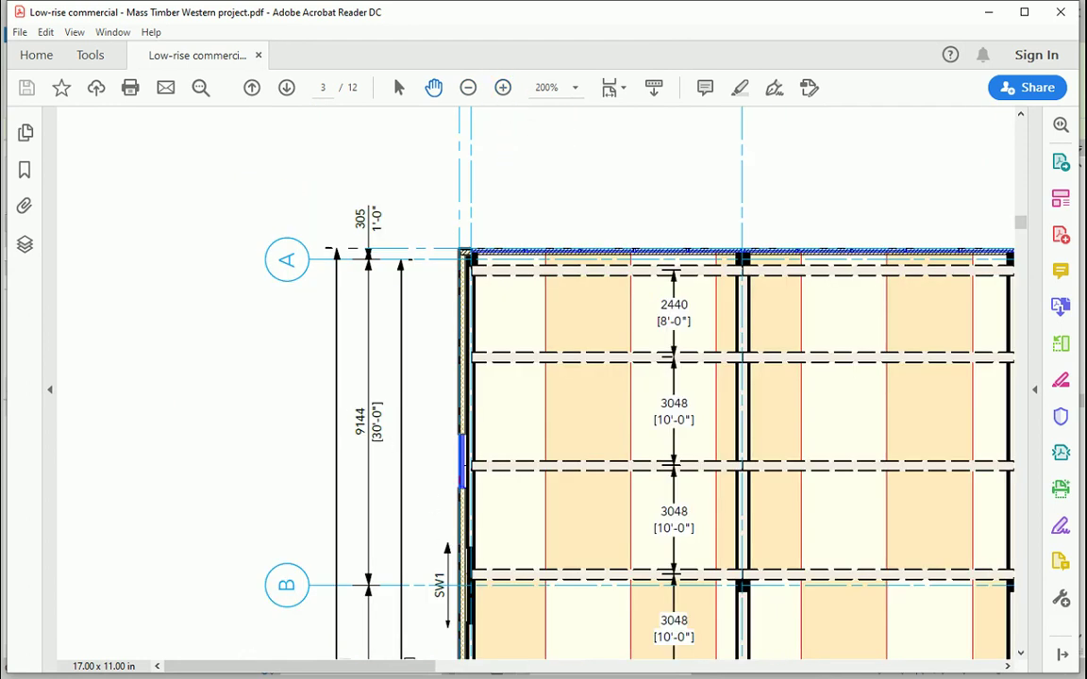
{"action": "key", "text": "alt+Tab"}
{"action": "left_click", "coordinate": [655, 213]}
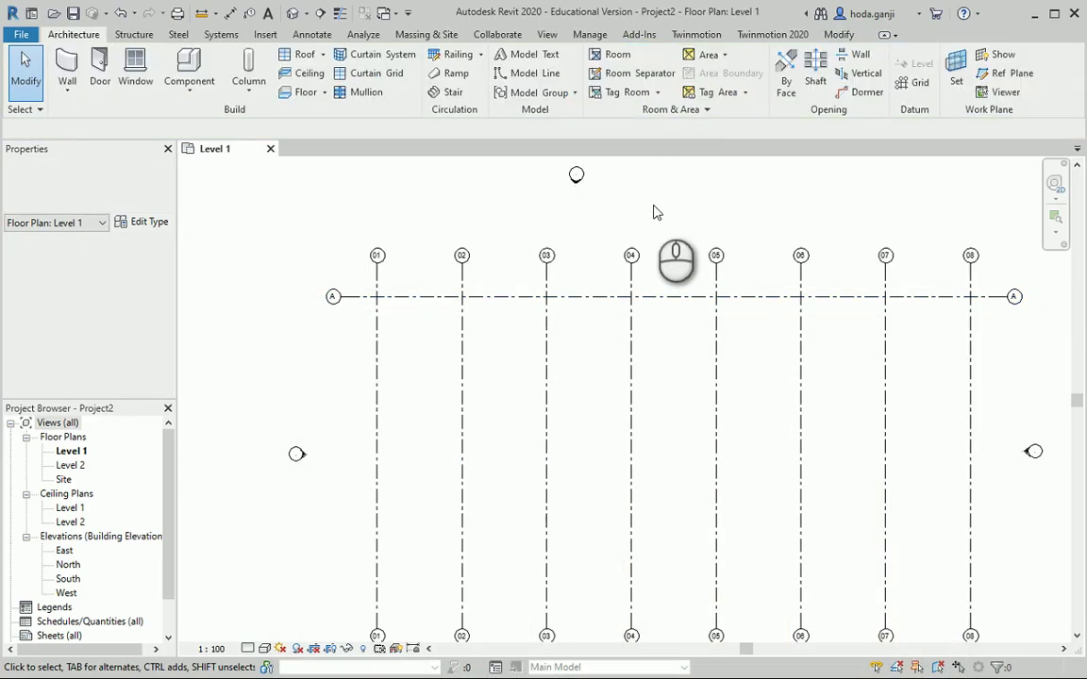
Place a new grid 9144 mm below grid A using GR with a Pick Lines offset.
{"action": "key", "text": "g"}
{"action": "key", "text": "r"}
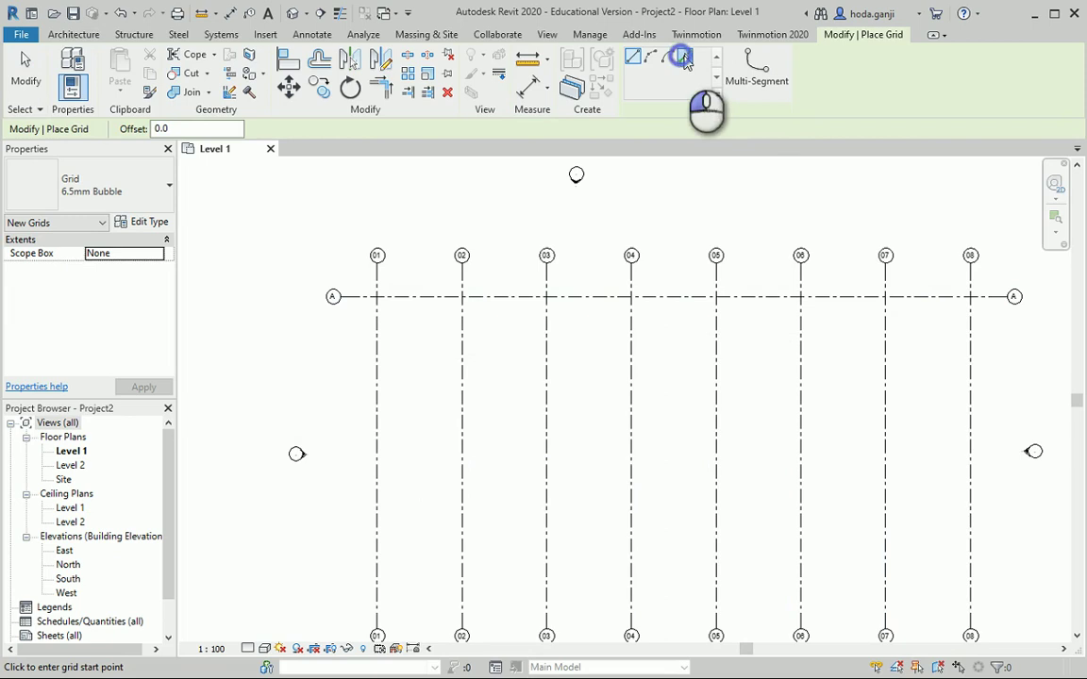
{"action": "double_click", "coordinate": [194, 128]}
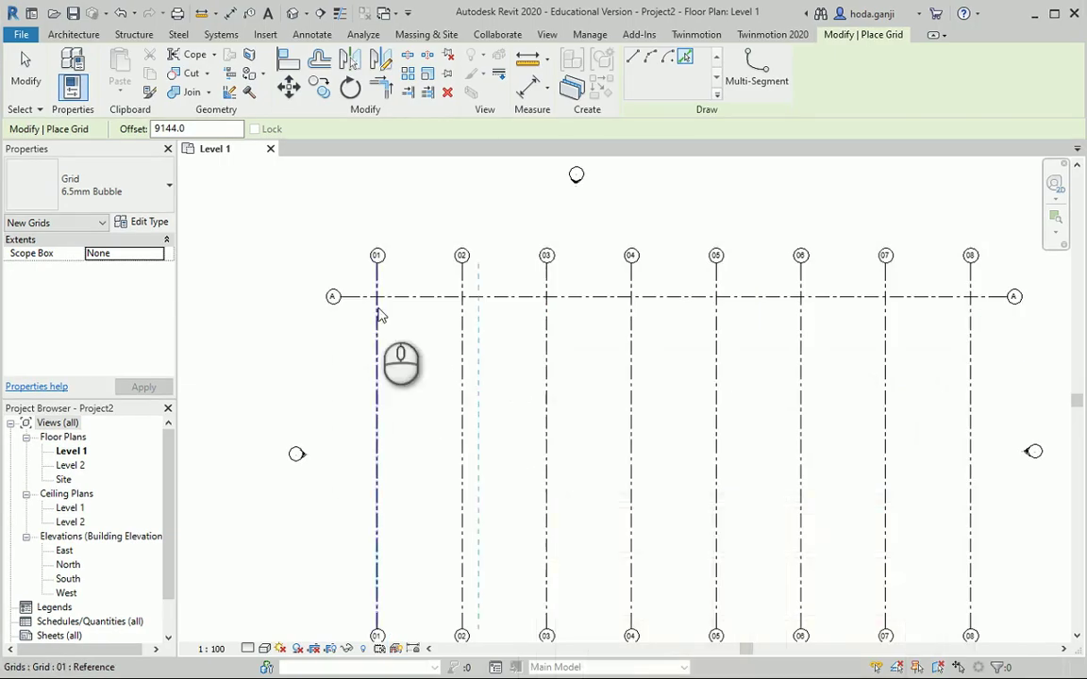
{"action": "scroll", "coordinate": [363, 283], "scroll_direction": "down", "scroll_amount": 1}
{"action": "left_click", "coordinate": [357, 267]}
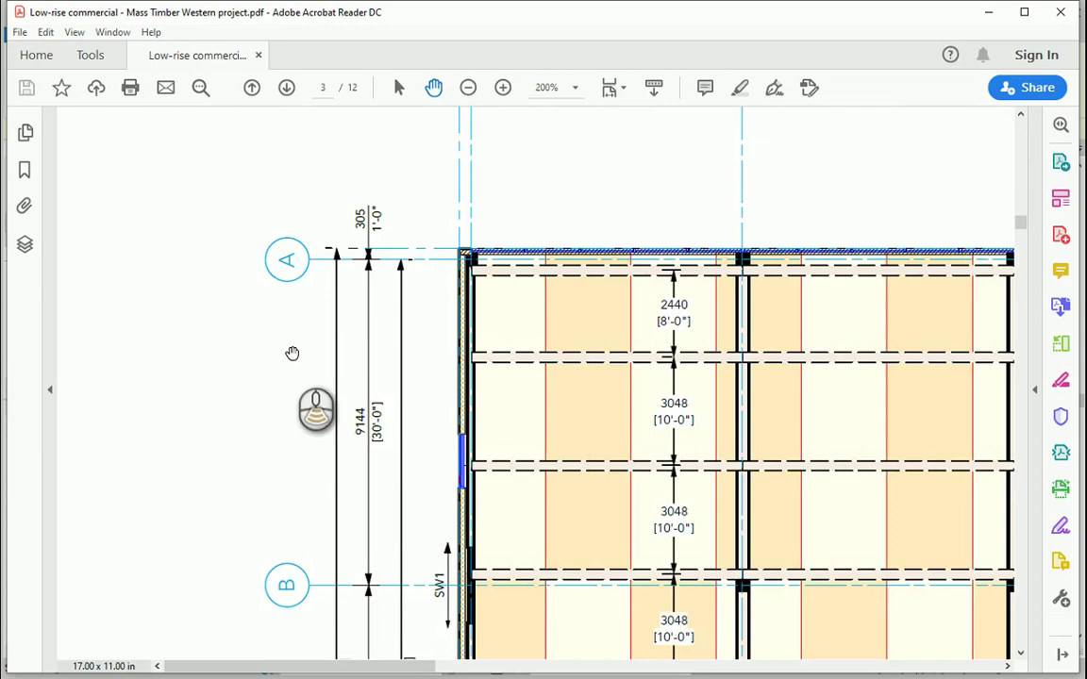
{"action": "scroll", "coordinate": [298, 364], "scroll_direction": "down", "scroll_amount": 3}
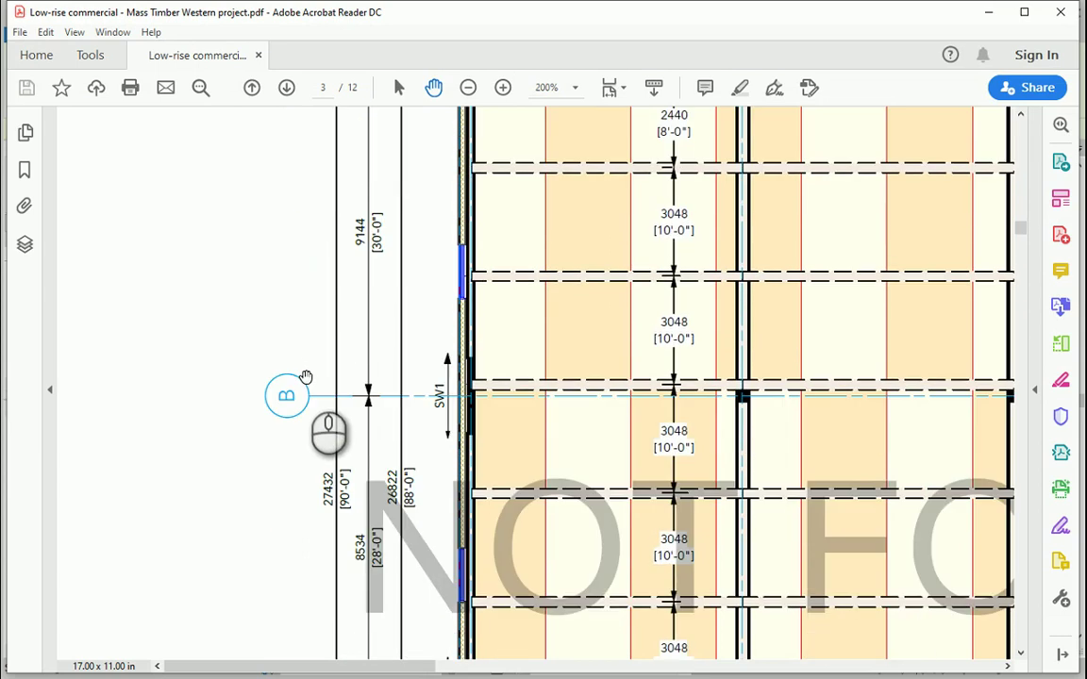
{"action": "scroll", "coordinate": [306, 377], "scroll_direction": "down", "scroll_amount": 1}
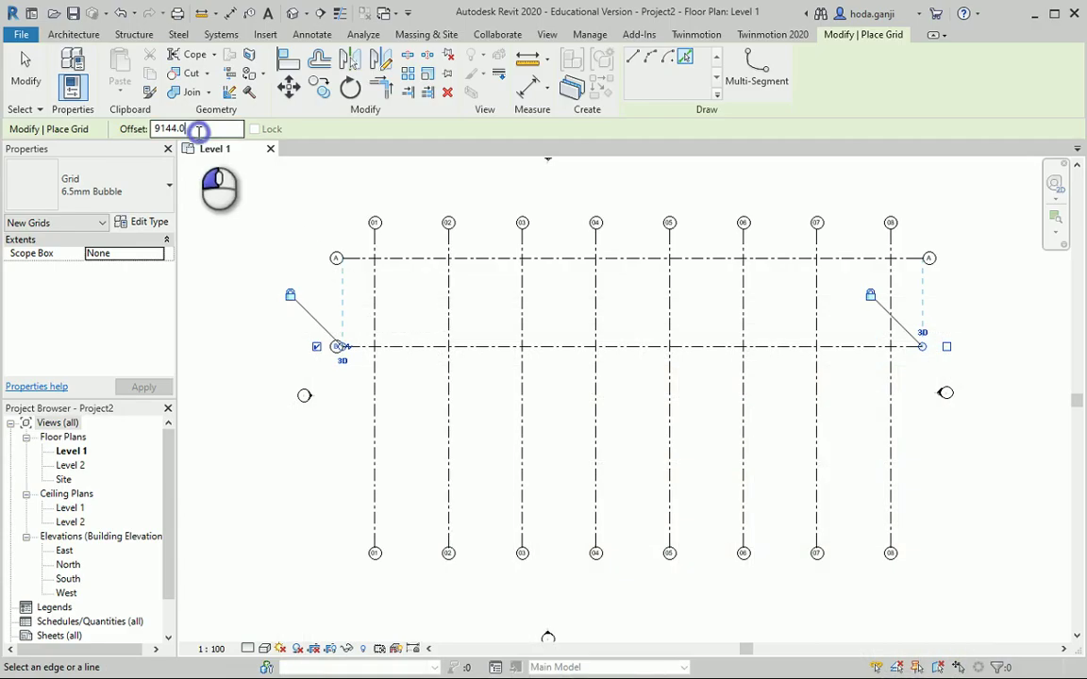
{"action": "left_click_drag", "start_coordinate": [200, 132], "coordinate": [116, 130]}
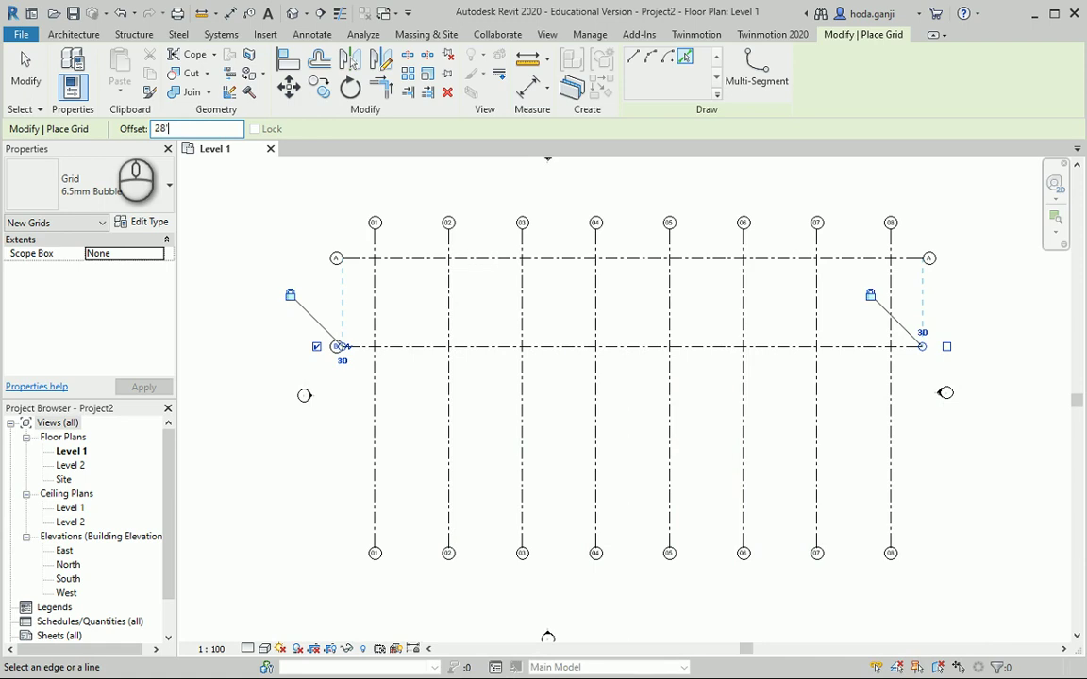
Add grid C 8534 mm (28') below B and grid D 9144 mm (30') below C.
{"action": "key", "text": "Return"}
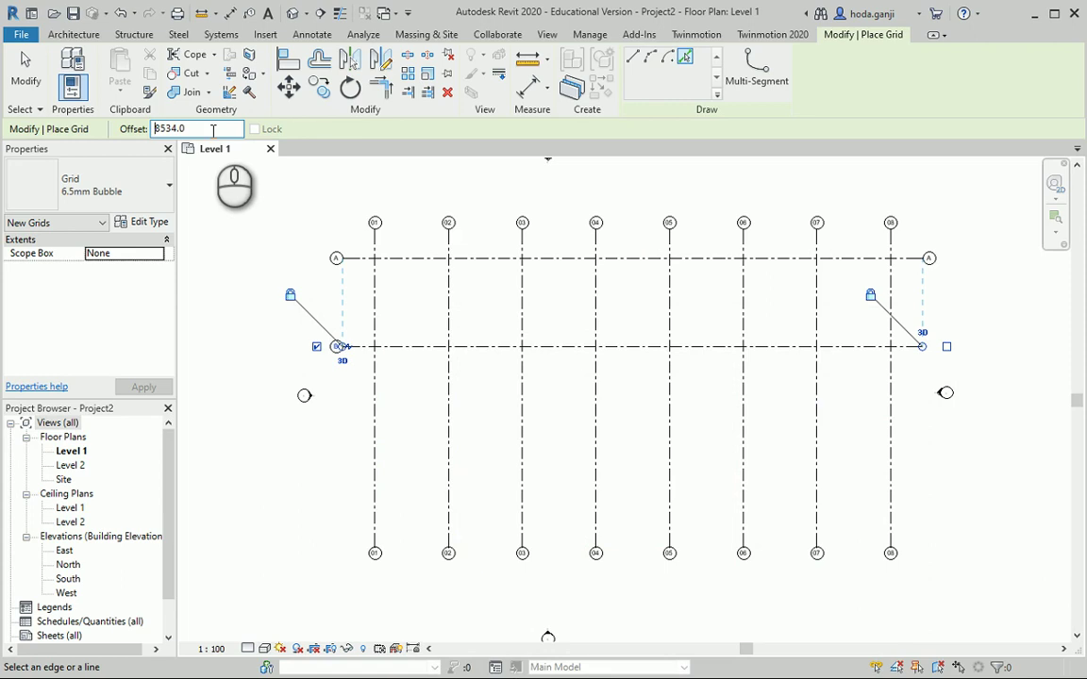
{"action": "left_click", "coordinate": [361, 346]}
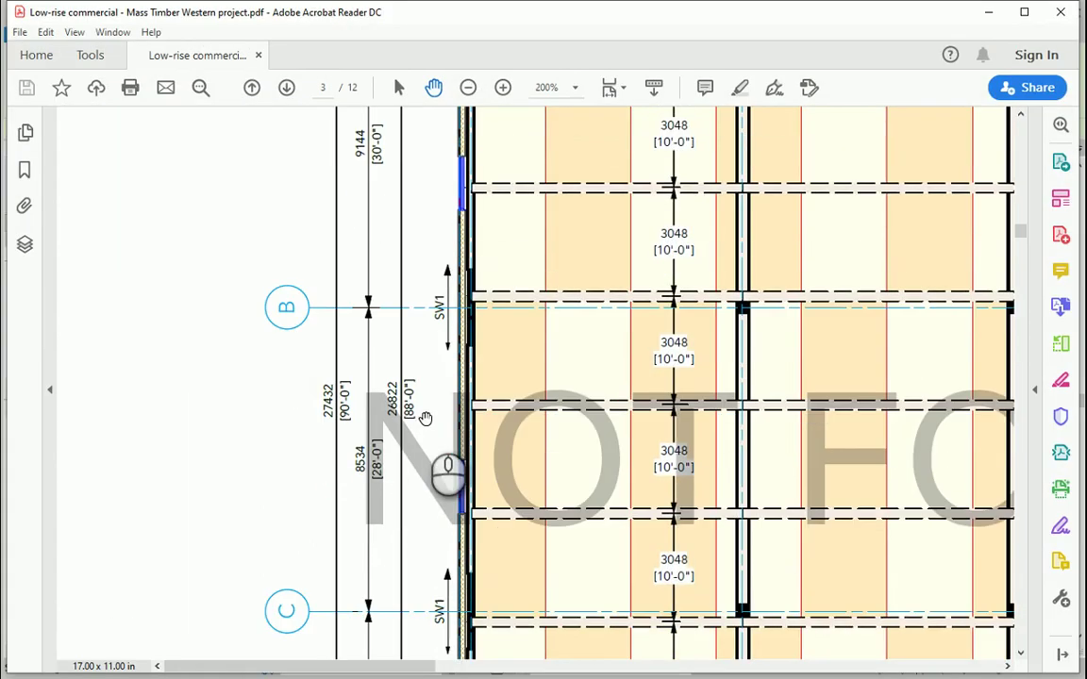
{"action": "scroll", "coordinate": [425, 417], "scroll_direction": "down", "scroll_amount": 4}
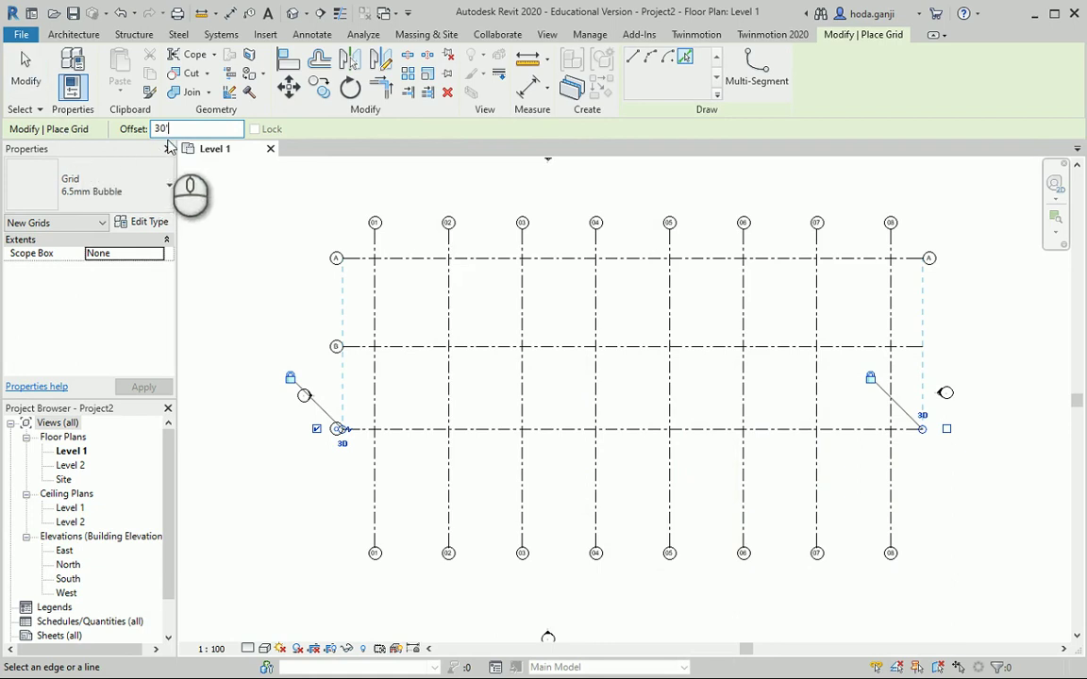
{"action": "key", "text": "Return"}
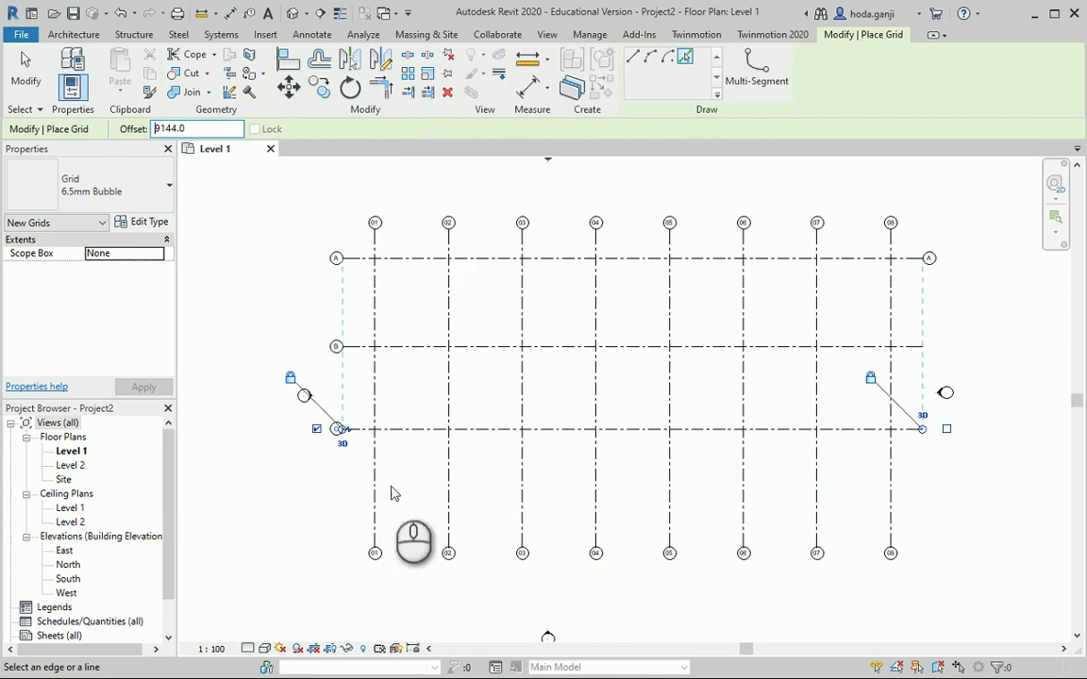
{"action": "scroll", "coordinate": [395, 493], "scroll_direction": "up", "scroll_amount": 2}
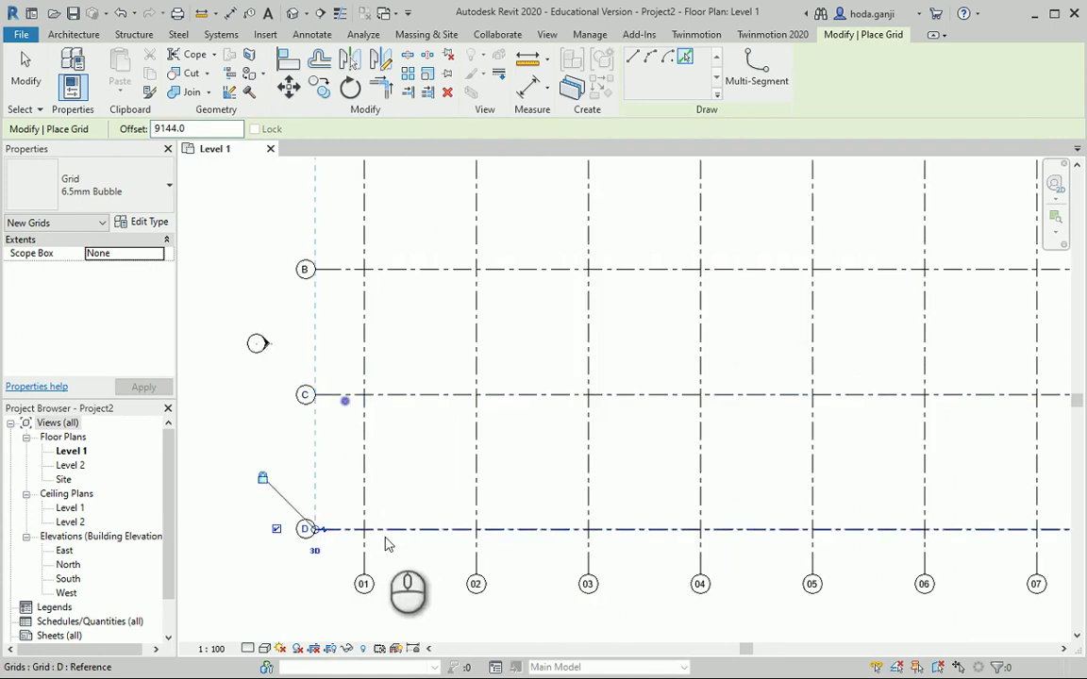
{"action": "scroll", "coordinate": [384, 547], "scroll_direction": "down", "scroll_amount": 3}
{"action": "key", "text": "Escape"}
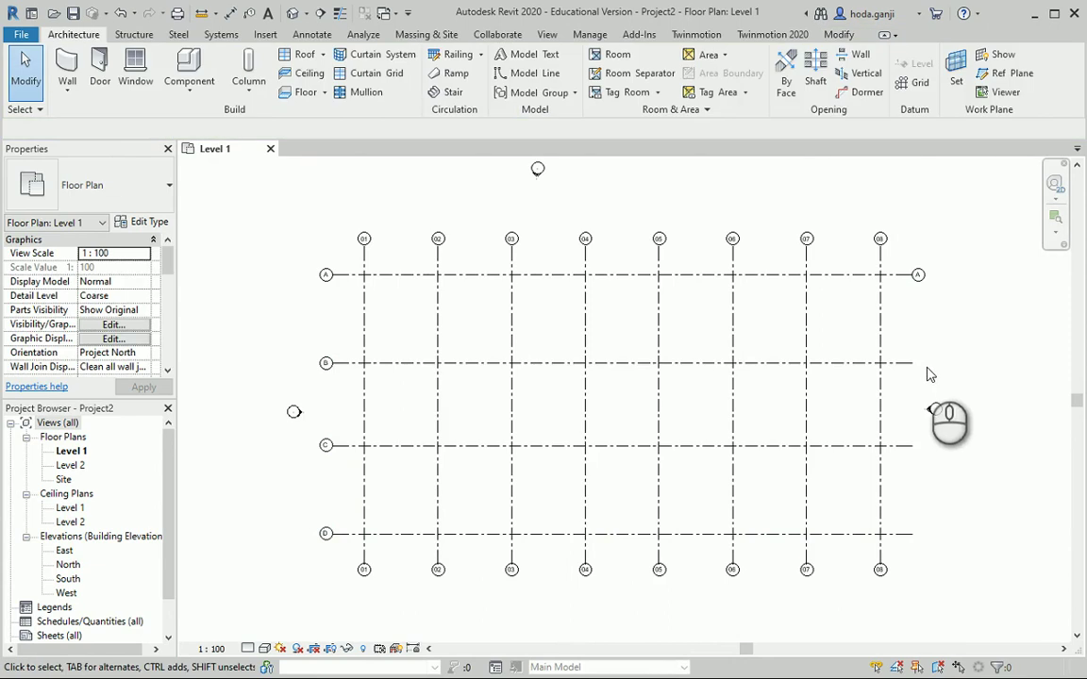
{"action": "left_click", "coordinate": [905, 364]}
{"action": "left_click", "coordinate": [906, 446]}
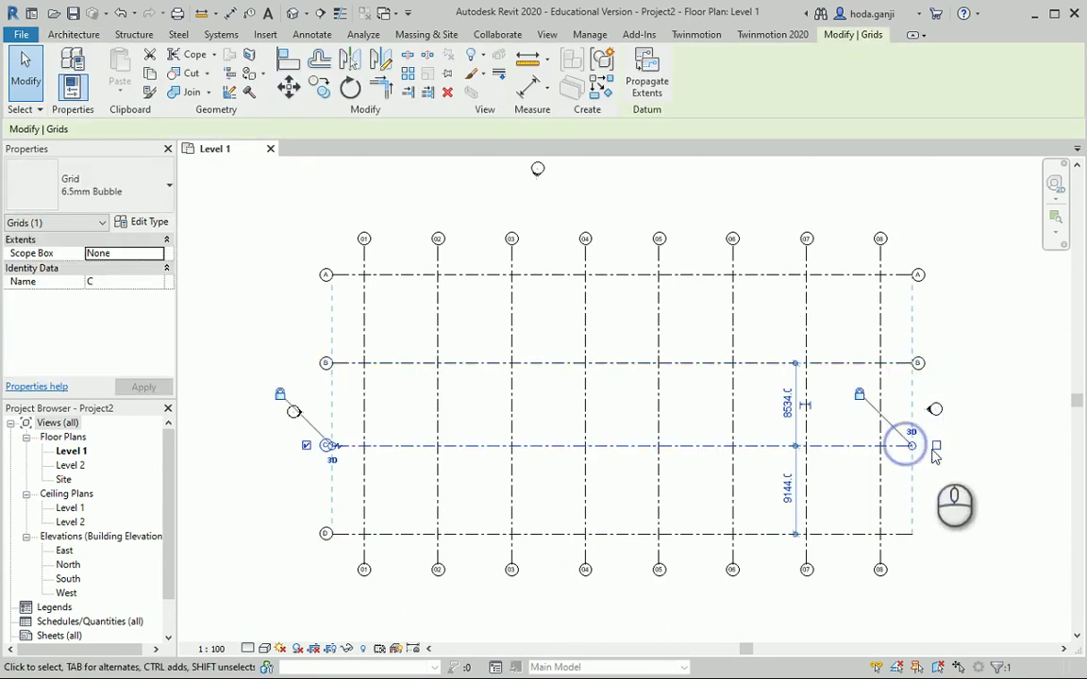
{"action": "left_click", "coordinate": [908, 534]}
{"action": "key", "text": "Escape"}
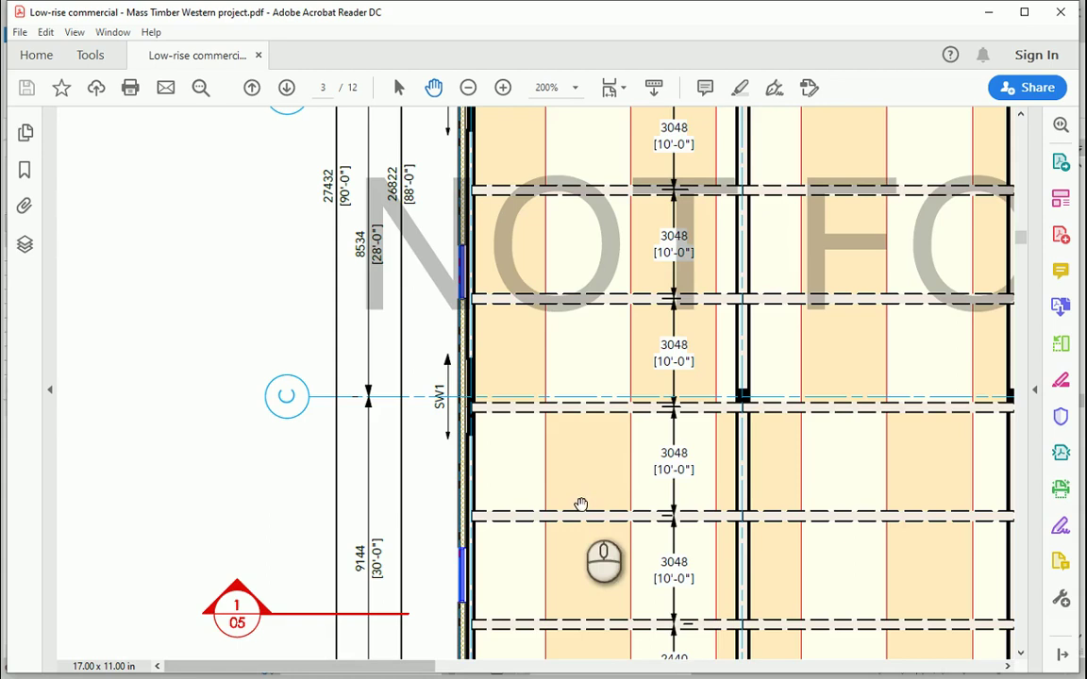
{"action": "left_click_drag", "start_coordinate": [578, 503], "coordinate": [515, 466]}
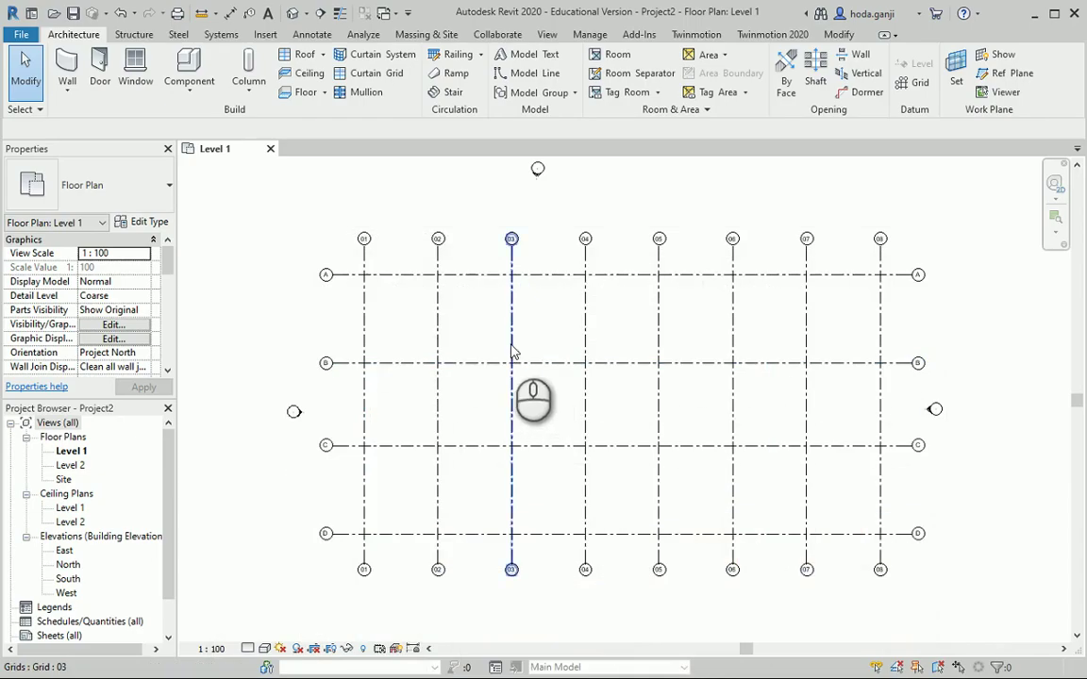
{"action": "scroll", "coordinate": [619, 213], "scroll_direction": "up", "scroll_amount": 1}
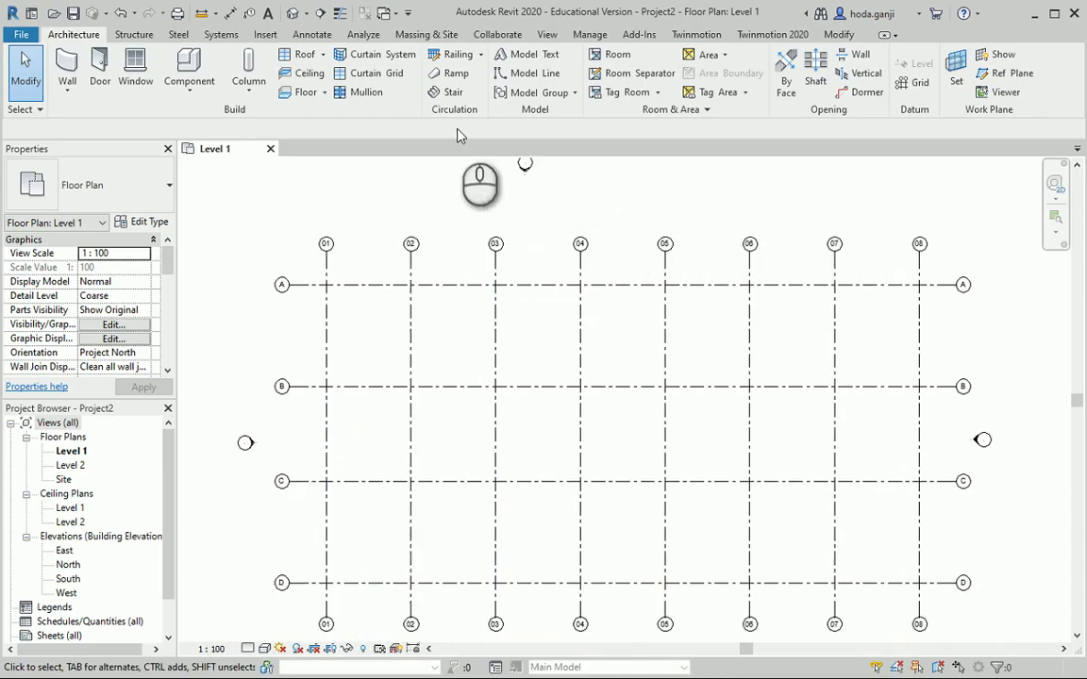
Dimension grids 01–08 with an aligned string reading 7620 between each pair.
{"action": "left_click", "coordinate": [311, 34]}
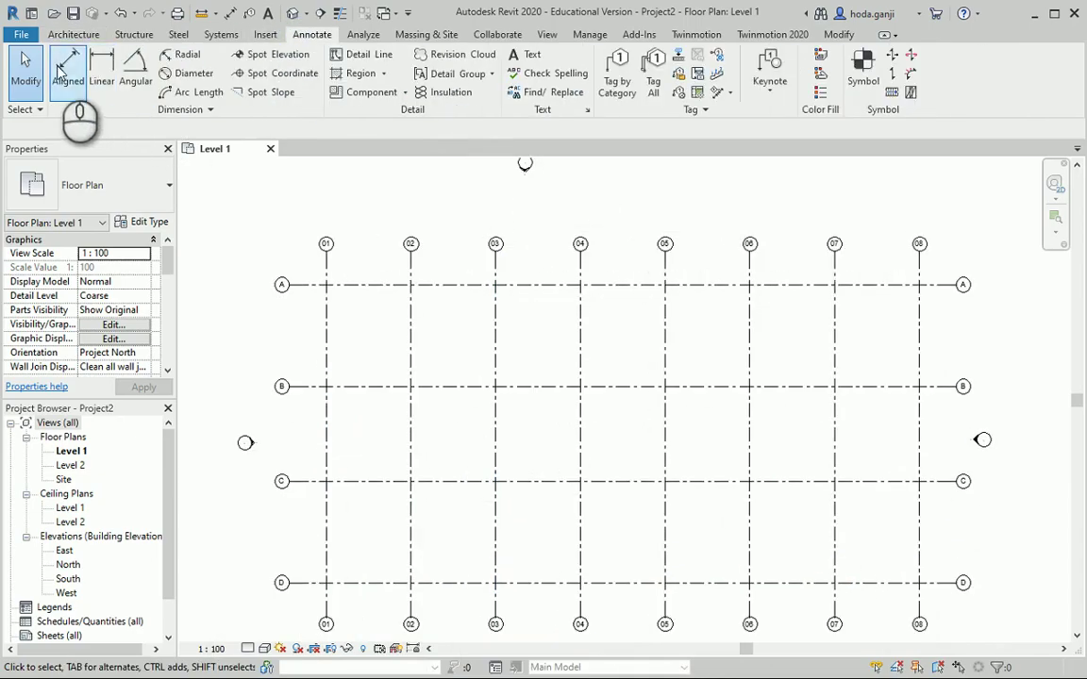
{"action": "left_click", "coordinate": [72, 71]}
{"action": "left_click", "coordinate": [324, 267]}
{"action": "left_click", "coordinate": [410, 267]}
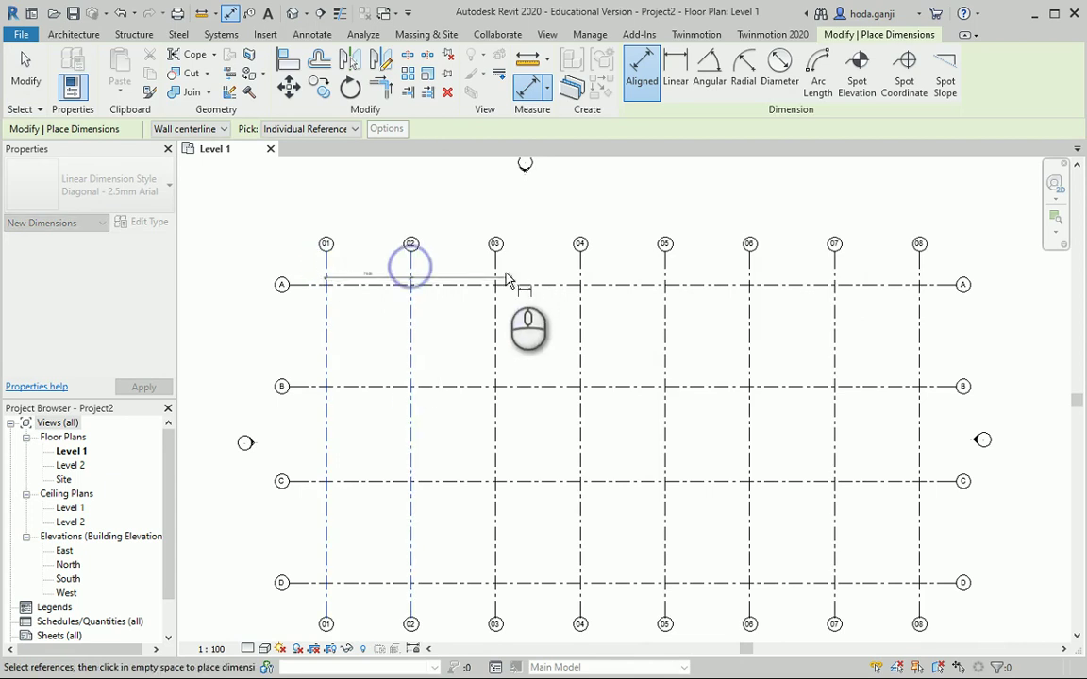
{"action": "left_click", "coordinate": [496, 269]}
{"action": "left_click", "coordinate": [580, 269]}
{"action": "left_click", "coordinate": [666, 269]}
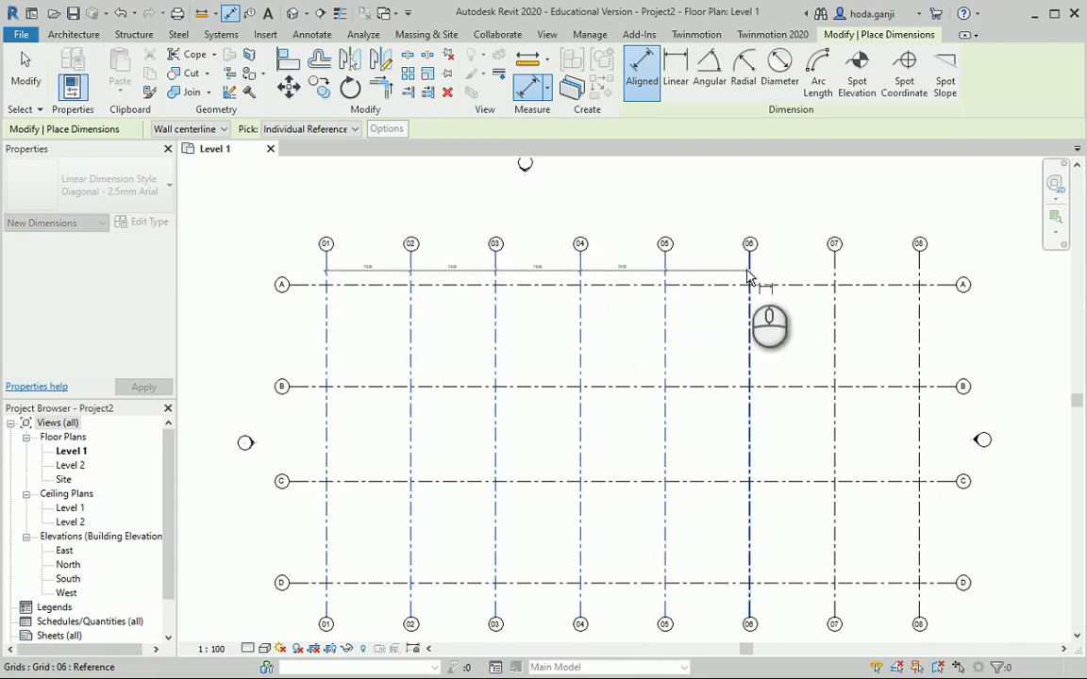
{"action": "left_click", "coordinate": [749, 268]}
{"action": "left_click", "coordinate": [834, 269]}
{"action": "left_click", "coordinate": [919, 269]}
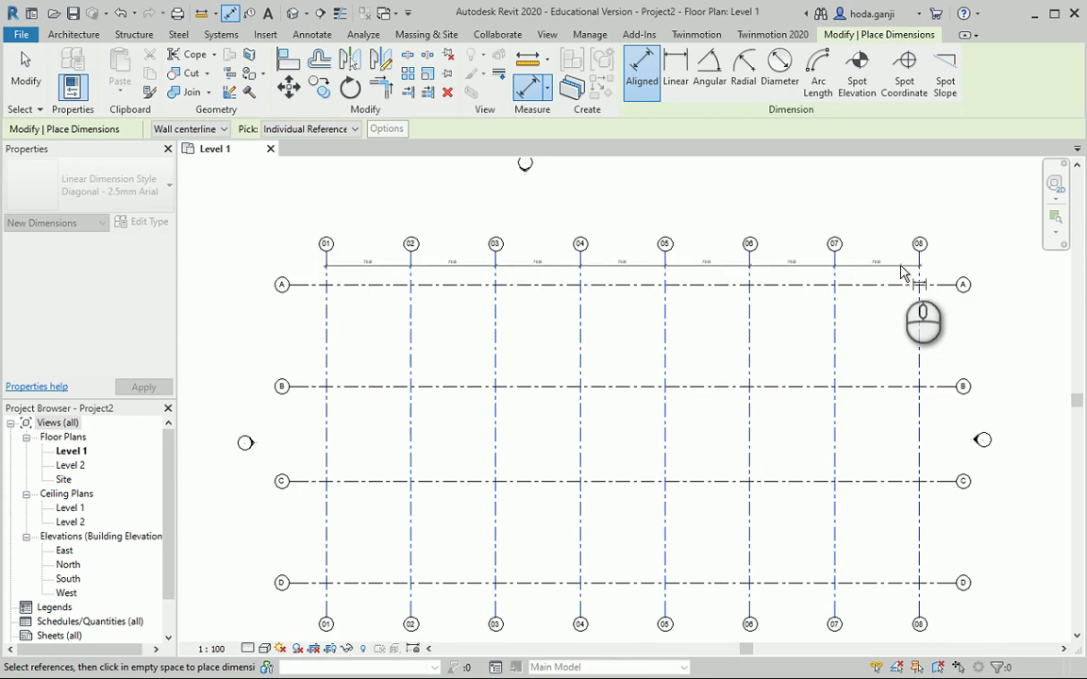
{"action": "left_click", "coordinate": [895, 255]}
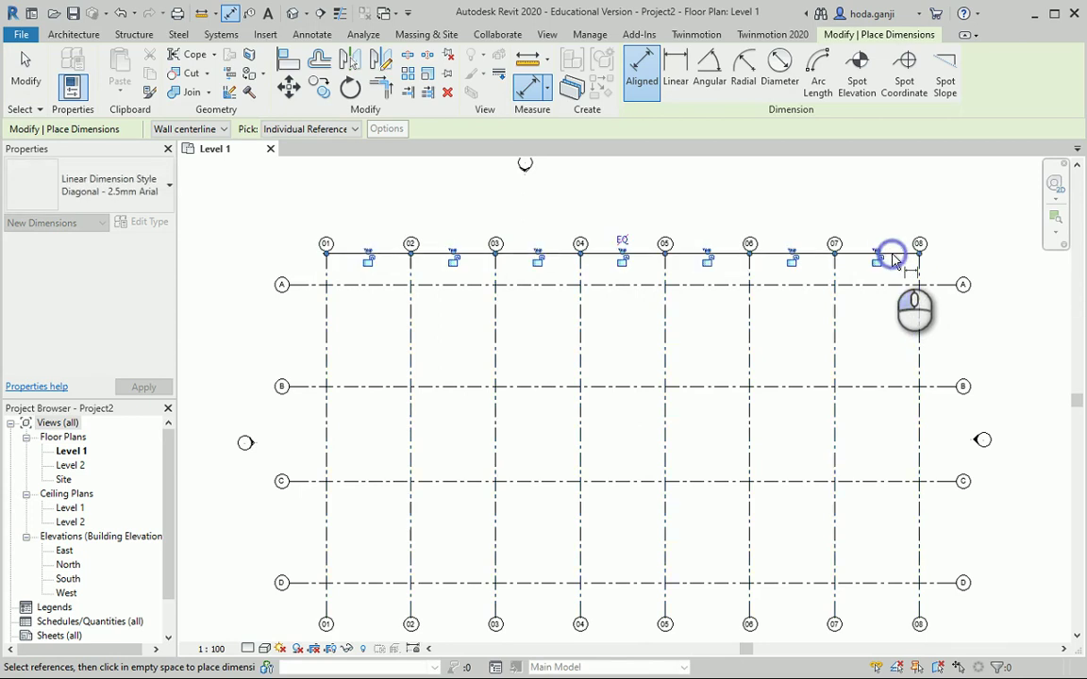
{"action": "key", "text": "Escape"}
{"action": "key", "text": "Escape"}
{"action": "scroll", "coordinate": [331, 237], "scroll_direction": "up", "scroll_amount": 3}
Extend the numbered grids' top ends upward.
{"action": "left_click", "coordinate": [324, 283]}
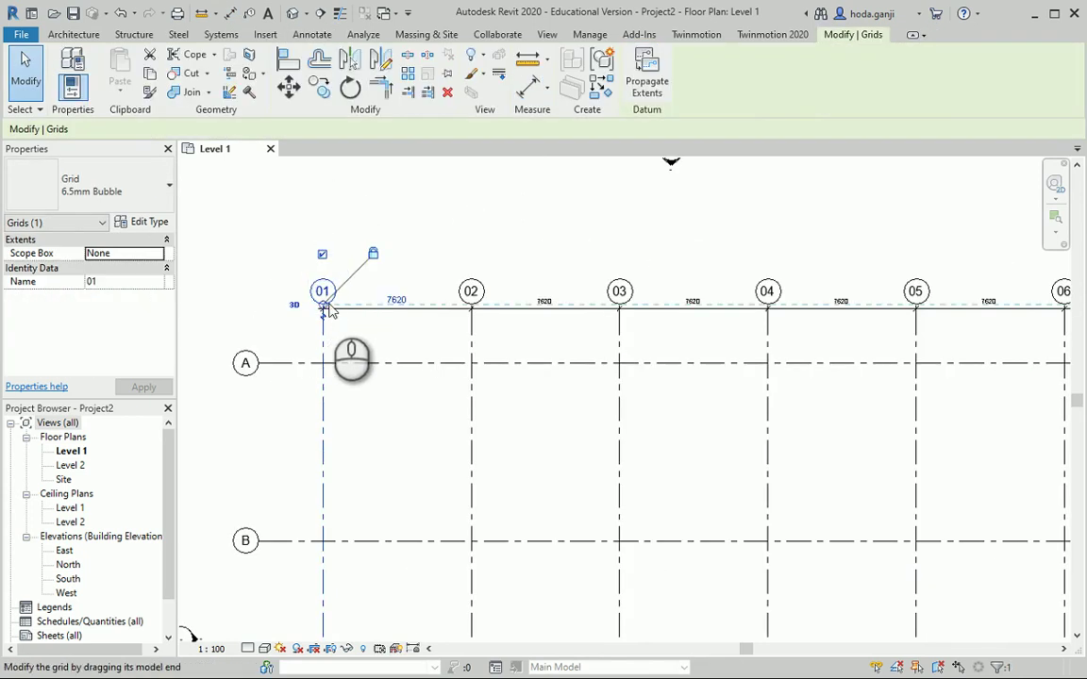
{"action": "left_click_drag", "start_coordinate": [324, 304], "coordinate": [321, 178]}
{"action": "scroll", "coordinate": [500, 321], "scroll_direction": "up", "scroll_amount": 2}
{"action": "scroll", "coordinate": [514, 376], "scroll_direction": "down", "scroll_amount": 3}
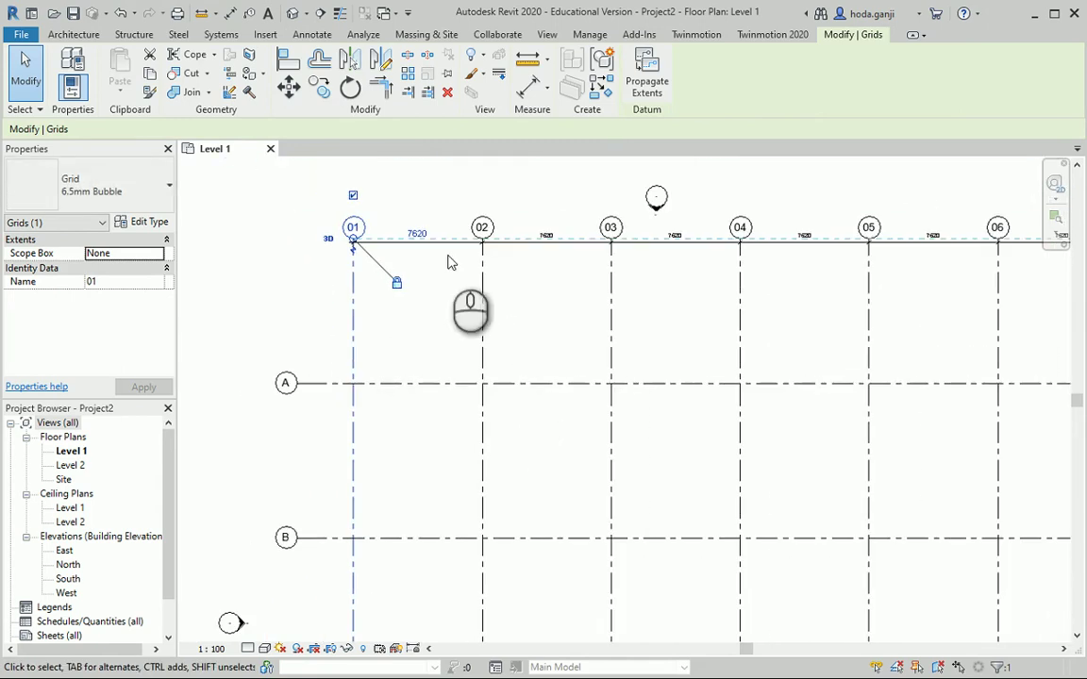
{"action": "scroll", "coordinate": [449, 292], "scroll_direction": "up", "scroll_amount": 2}
{"action": "key", "text": "Escape"}
Drag the grid dimension string slightly lower, below the bubbles, and reselect it.
{"action": "left_click", "coordinate": [434, 248]}
{"action": "left_click_drag", "start_coordinate": [454, 251], "coordinate": [449, 306]}
{"action": "key", "text": "Escape"}
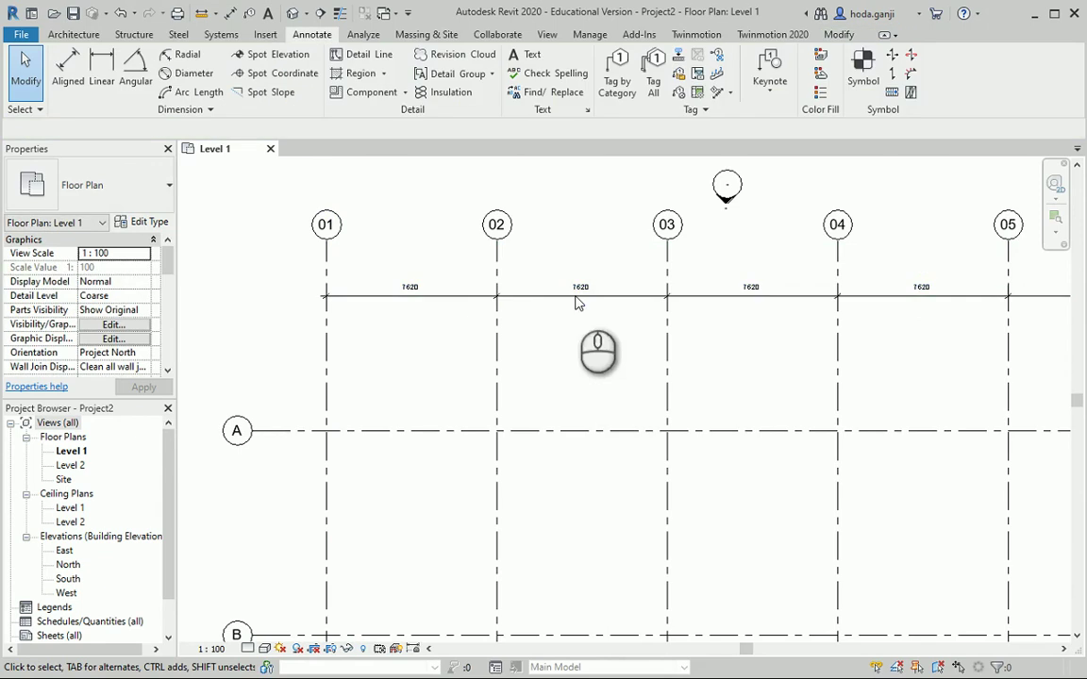
{"action": "scroll", "coordinate": [439, 254], "scroll_direction": "up", "scroll_amount": 2}
{"action": "left_click", "coordinate": [468, 323]}
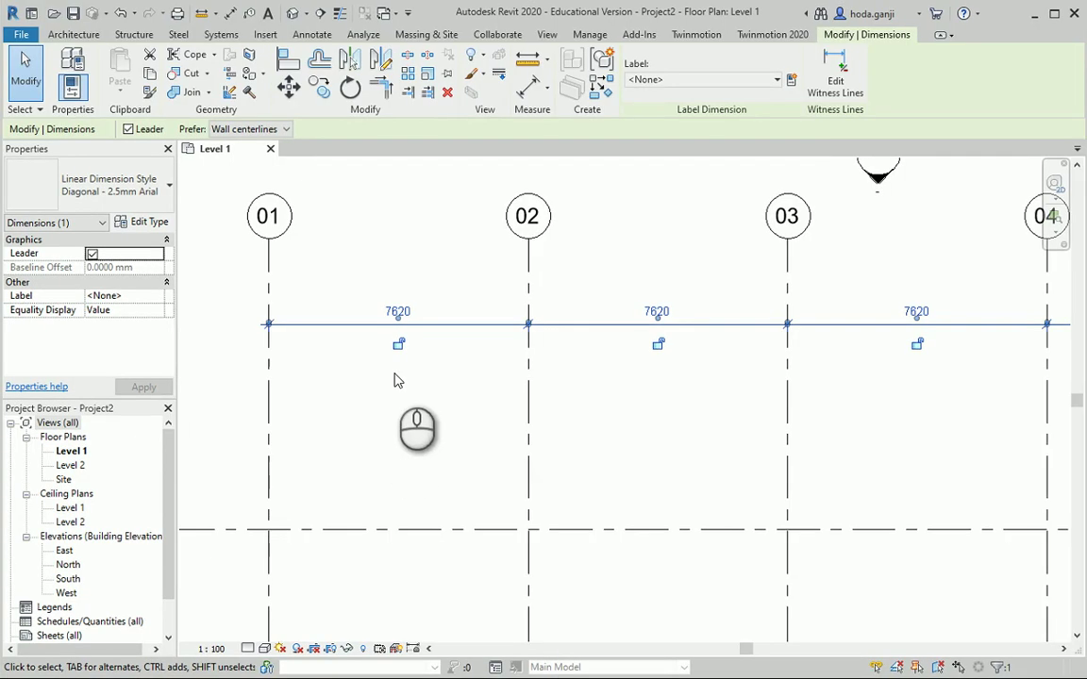
Show alternate units below the grid dimensions in feet and fractional inches, rounded to the nearest 1".
{"action": "left_click", "coordinate": [142, 221]}
{"action": "scroll", "coordinate": [585, 349], "scroll_direction": "down", "scroll_amount": 8}
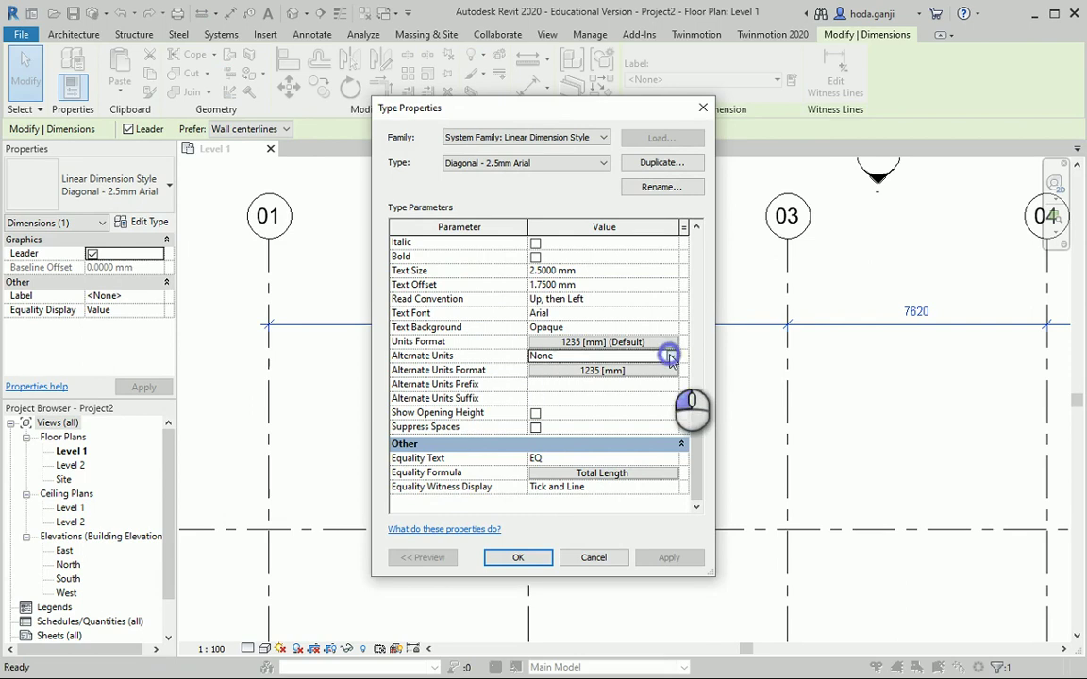
{"action": "left_click", "coordinate": [671, 357]}
{"action": "left_click", "coordinate": [541, 393]}
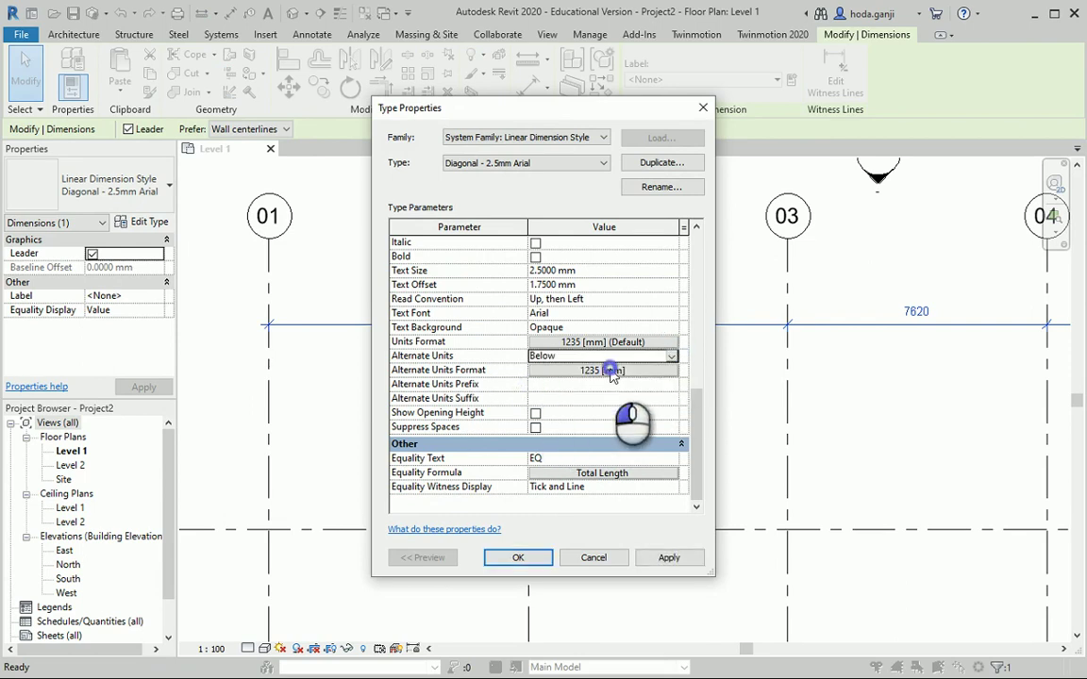
{"action": "left_click", "coordinate": [612, 371]}
{"action": "left_click", "coordinate": [566, 259]}
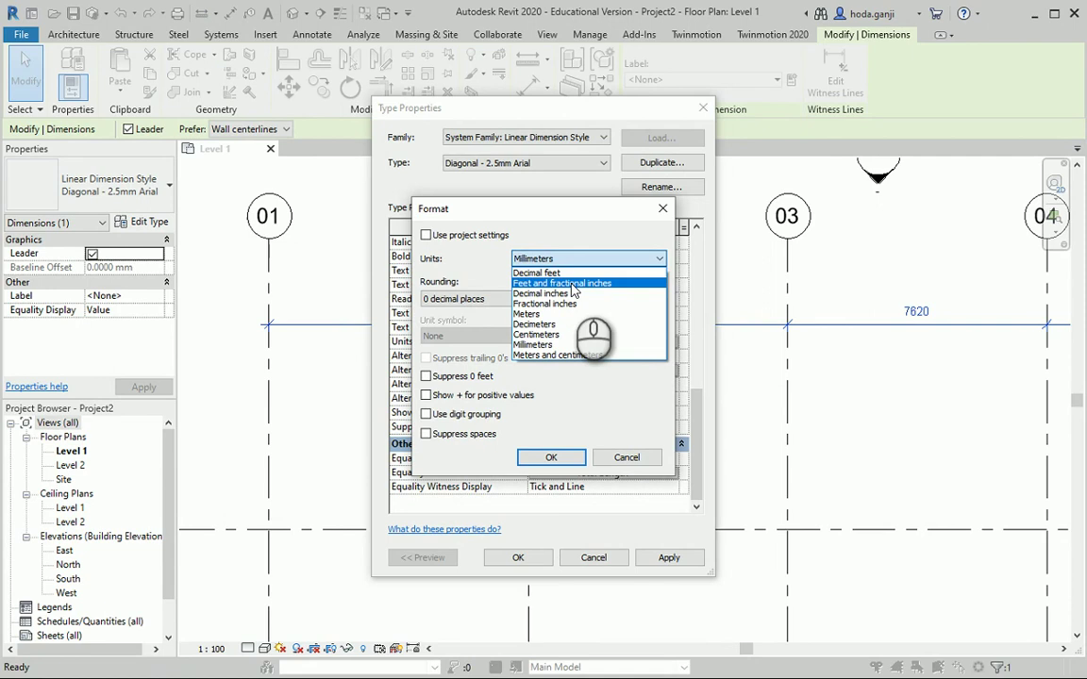
{"action": "left_click", "coordinate": [573, 284]}
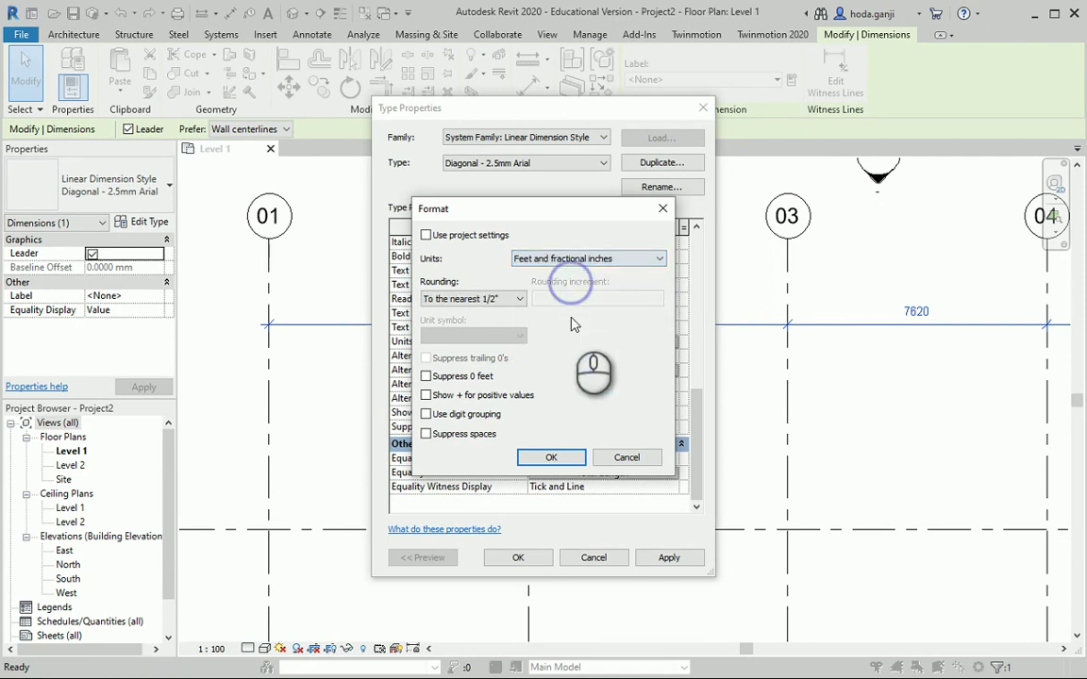
{"action": "left_click", "coordinate": [517, 300]}
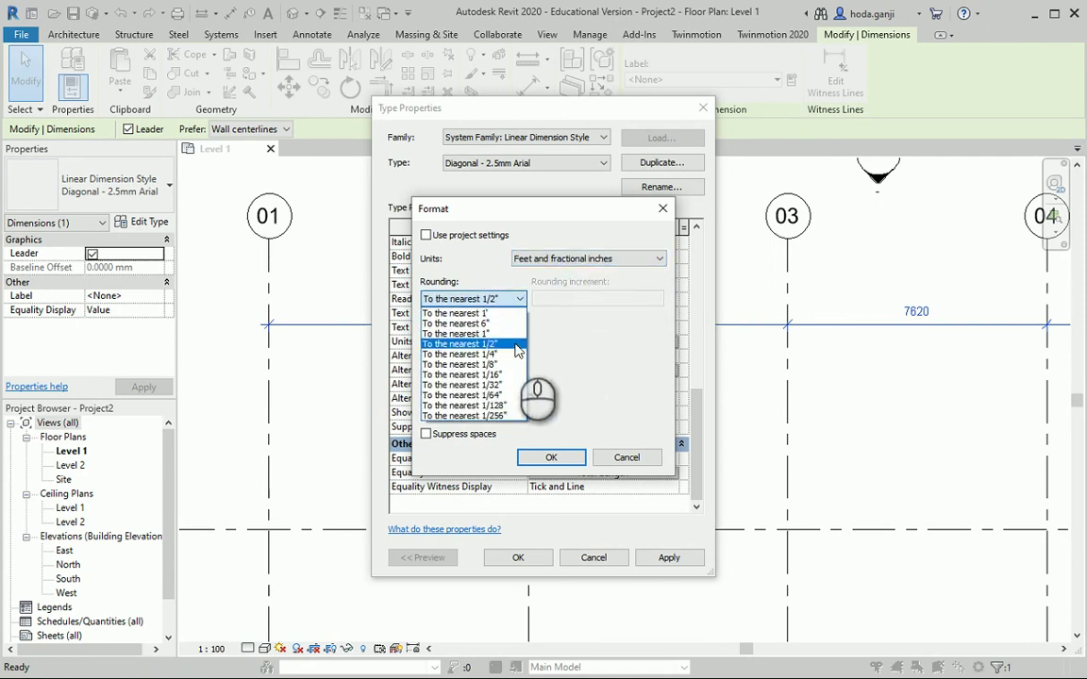
{"action": "left_click", "coordinate": [513, 334]}
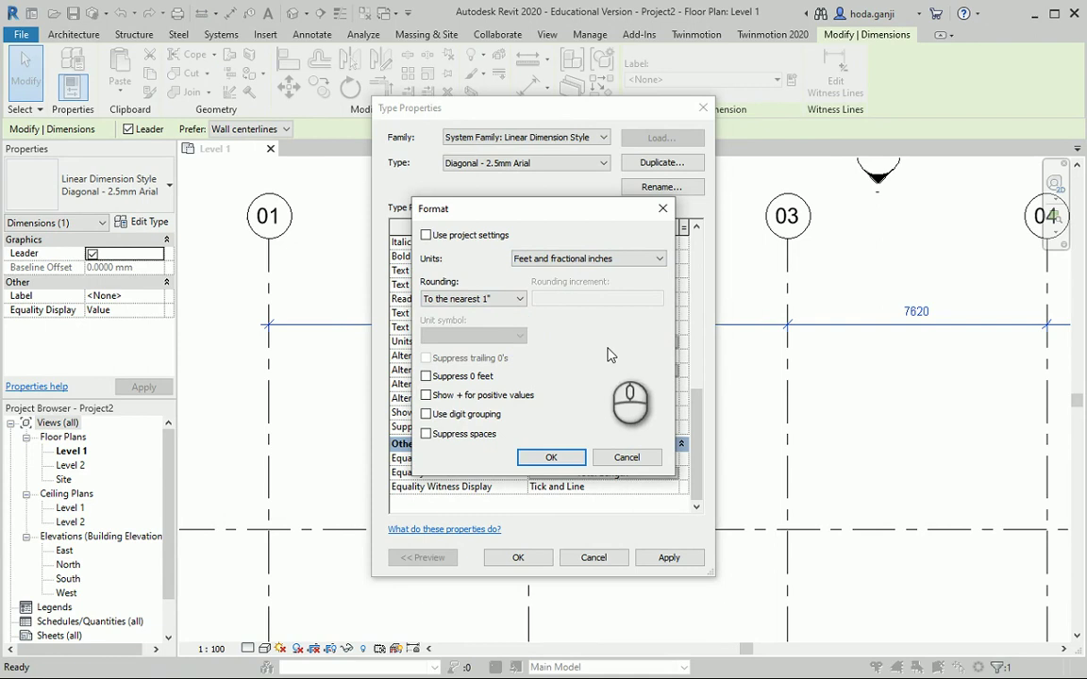
{"action": "left_click", "coordinate": [559, 460]}
{"action": "left_click", "coordinate": [519, 558]}
{"action": "scroll", "coordinate": [538, 467], "scroll_direction": "up", "scroll_amount": 6}
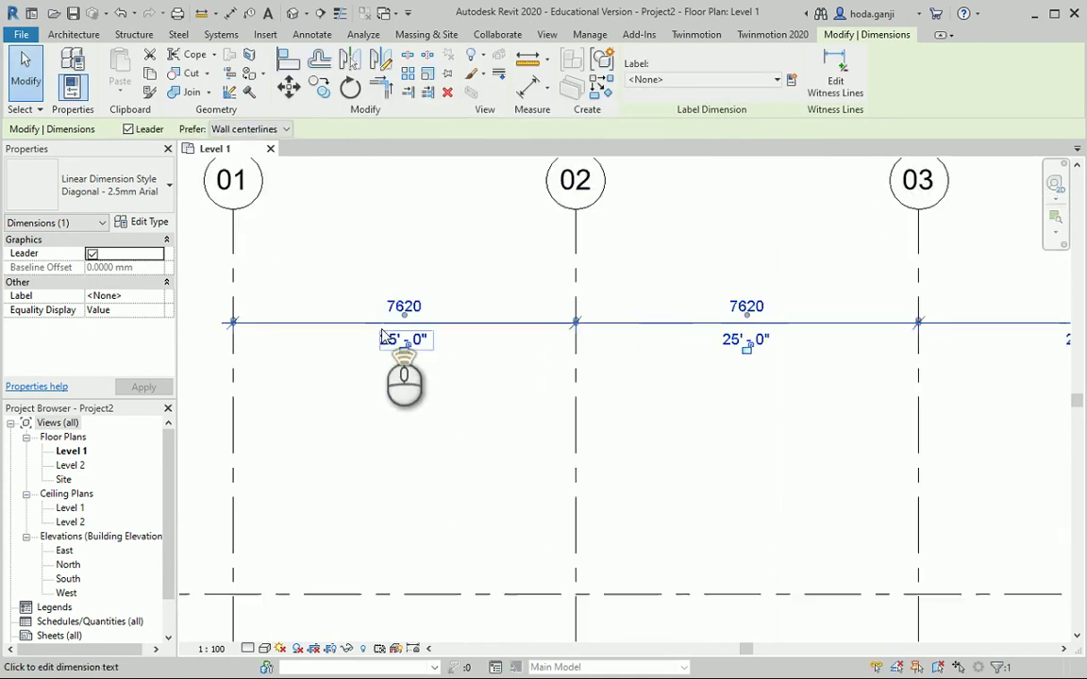
Check the reference PDF drawing and return to the Revit floor plan.
{"action": "key", "text": "Escape"}
{"action": "key", "text": "alt+Tab"}
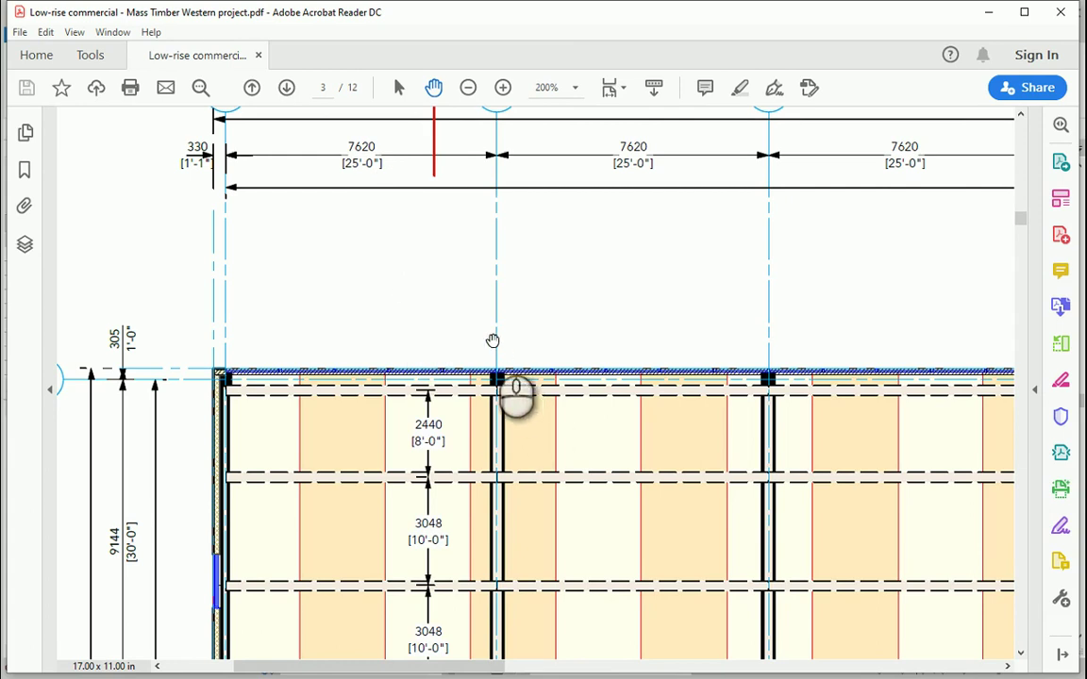
{"action": "key", "text": "alt+Tab"}
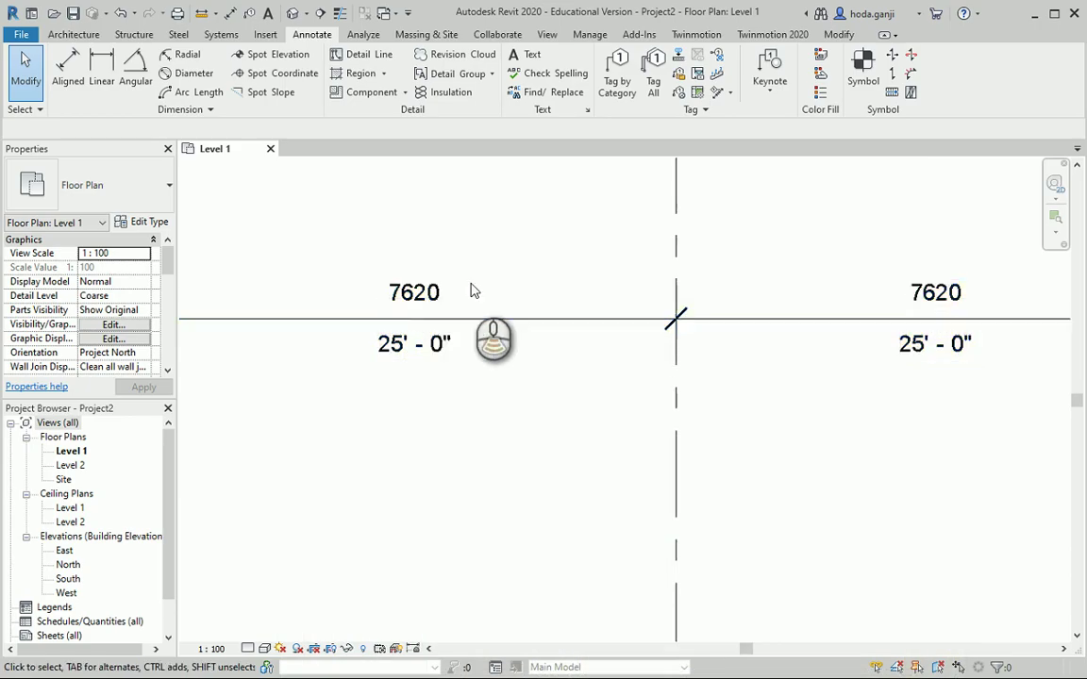
{"action": "scroll", "coordinate": [441, 288], "scroll_direction": "down", "scroll_amount": 6}
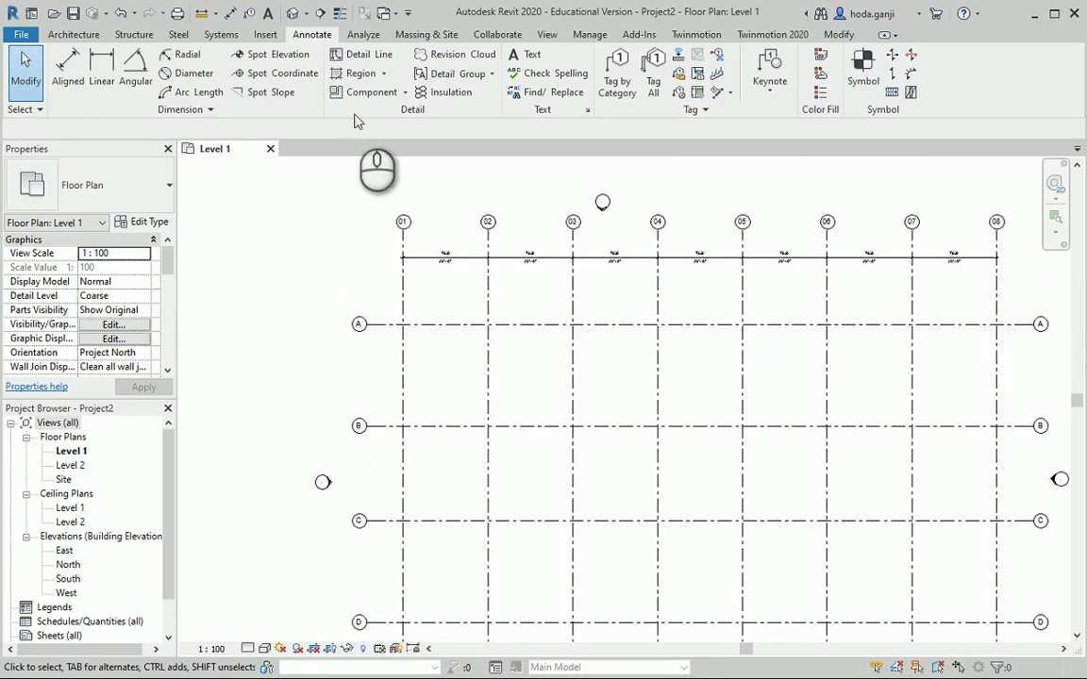
{"action": "scroll", "coordinate": [317, 289], "scroll_direction": "down", "scroll_amount": 2}
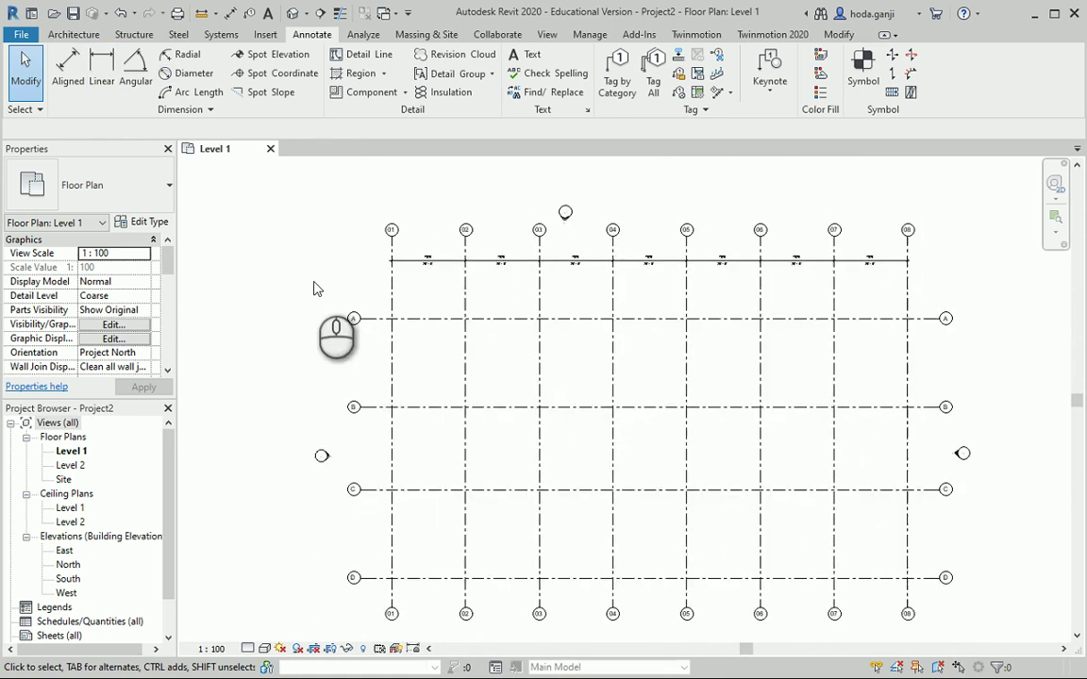
{"action": "scroll", "coordinate": [830, 432], "scroll_direction": "up", "scroll_amount": 3}
Move the east elevation marker further right and the west marker further left.
{"action": "left_click_drag", "start_coordinate": [962, 422], "coordinate": [893, 459]}
{"action": "left_click_drag", "start_coordinate": [949, 438], "coordinate": [1026, 445]}
{"action": "left_click", "coordinate": [1024, 505]}
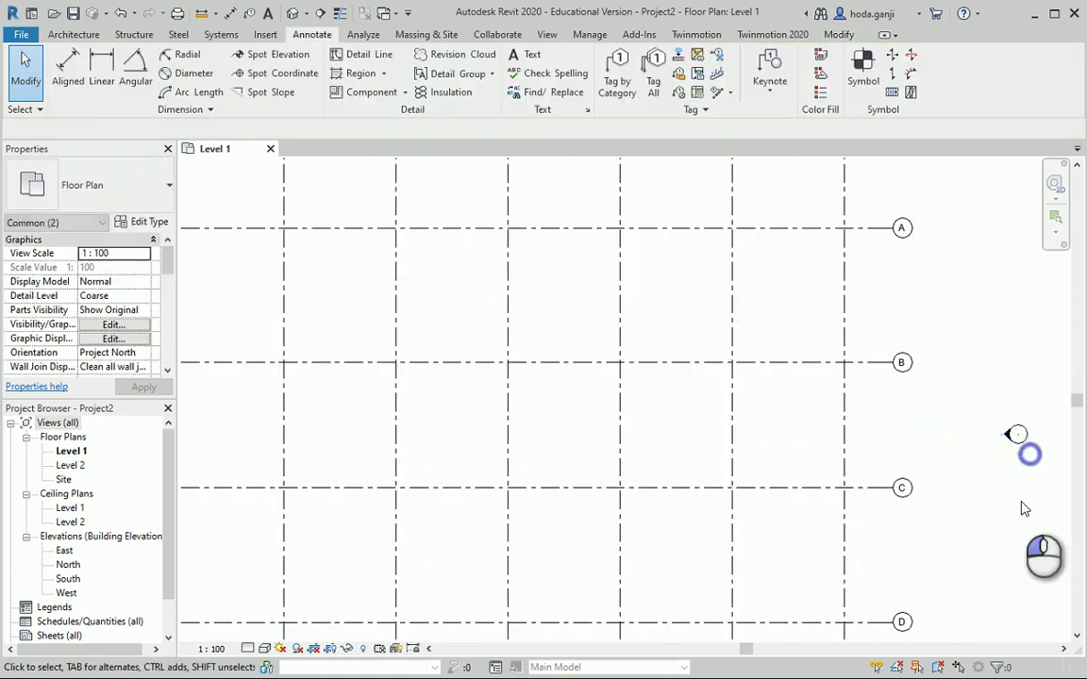
{"action": "scroll", "coordinate": [1019, 462], "scroll_direction": "down", "scroll_amount": 3}
{"action": "scroll", "coordinate": [412, 434], "scroll_direction": "up", "scroll_amount": 3}
{"action": "left_click_drag", "start_coordinate": [439, 435], "coordinate": [349, 505]}
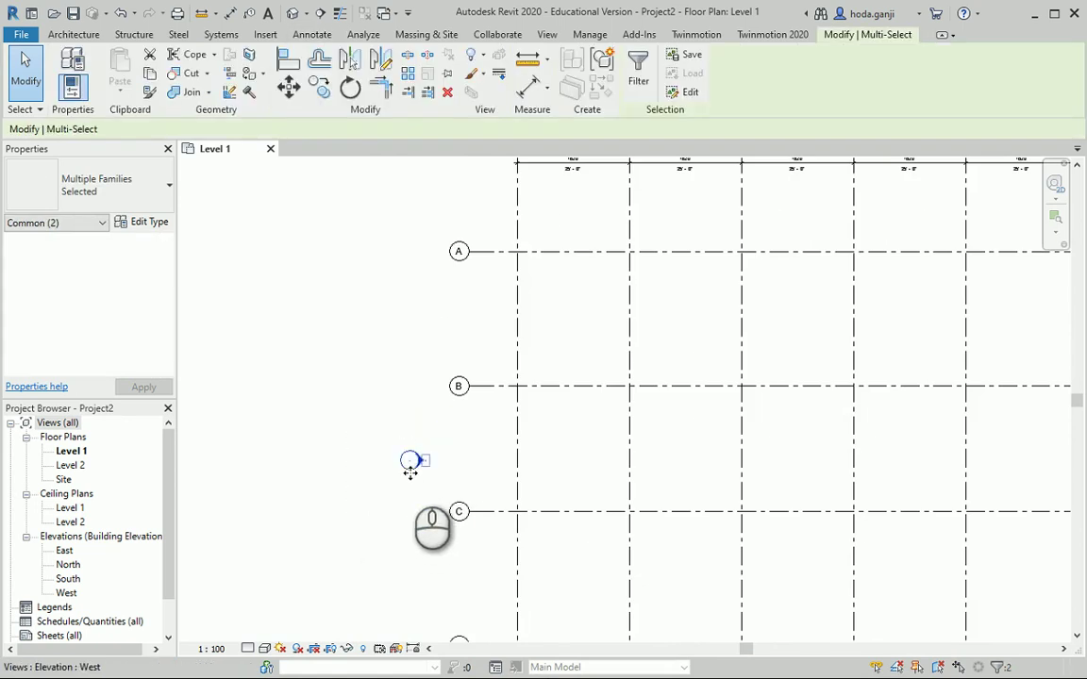
{"action": "left_click_drag", "start_coordinate": [417, 460], "coordinate": [319, 454]}
{"action": "left_click", "coordinate": [345, 377]}
Extend the west ends of grids A–D further left.
{"action": "scroll", "coordinate": [382, 361], "scroll_direction": "down", "scroll_amount": 3}
{"action": "scroll", "coordinate": [412, 321], "scroll_direction": "up", "scroll_amount": 1}
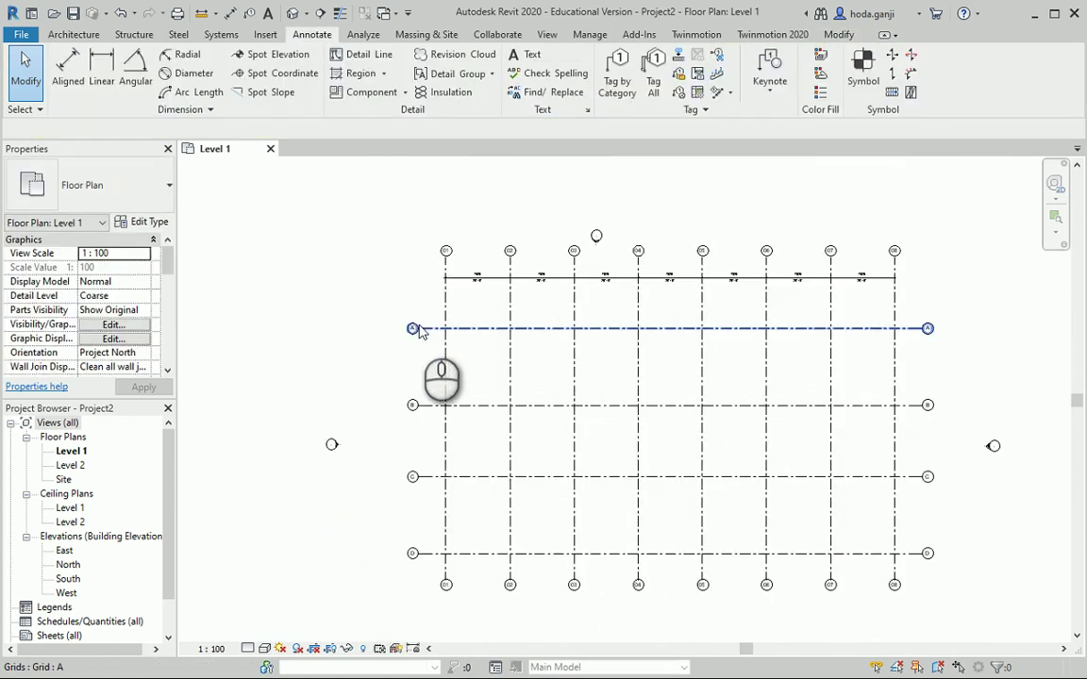
{"action": "left_click", "coordinate": [423, 329]}
{"action": "left_click_drag", "start_coordinate": [417, 328], "coordinate": [382, 328]}
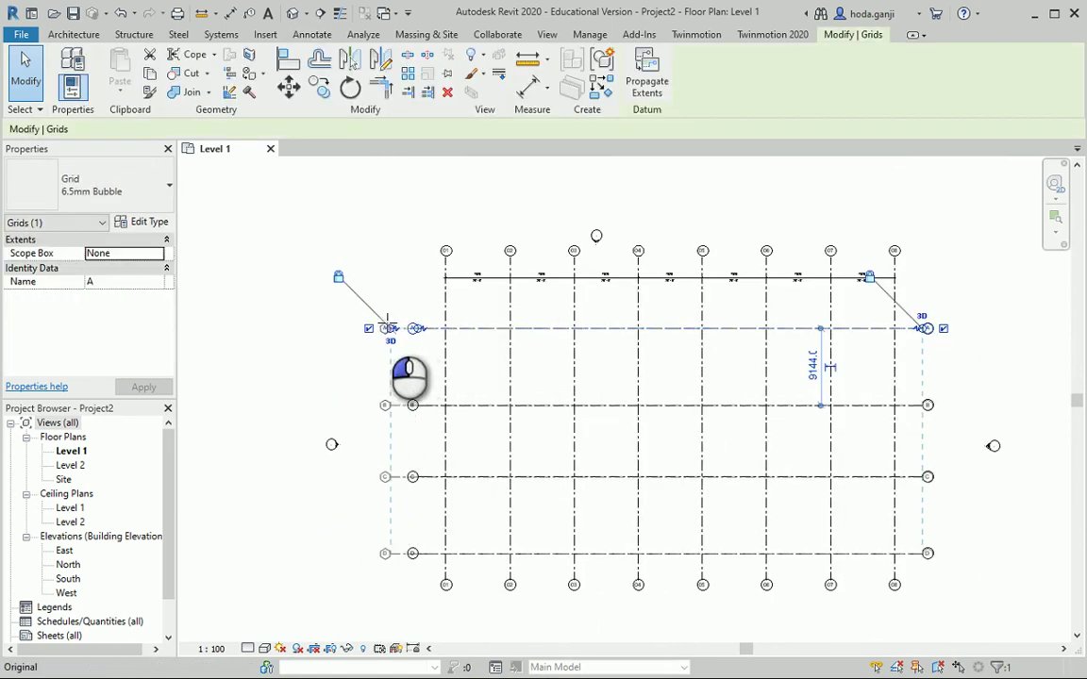
{"action": "left_click", "coordinate": [404, 298]}
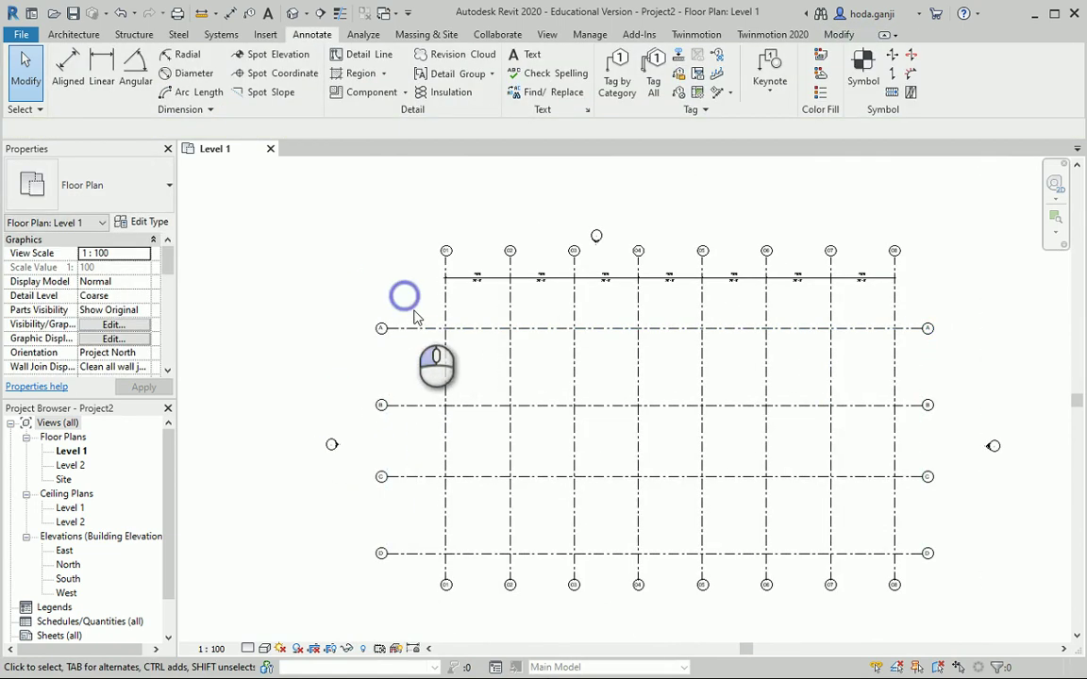
Place an aligned dimension chain across grids A, B, C and D reading 9144 and 8534 on the west side.
{"action": "left_click", "coordinate": [68, 66]}
{"action": "scroll", "coordinate": [387, 333], "scroll_direction": "up", "scroll_amount": 1}
{"action": "left_click", "coordinate": [389, 329]}
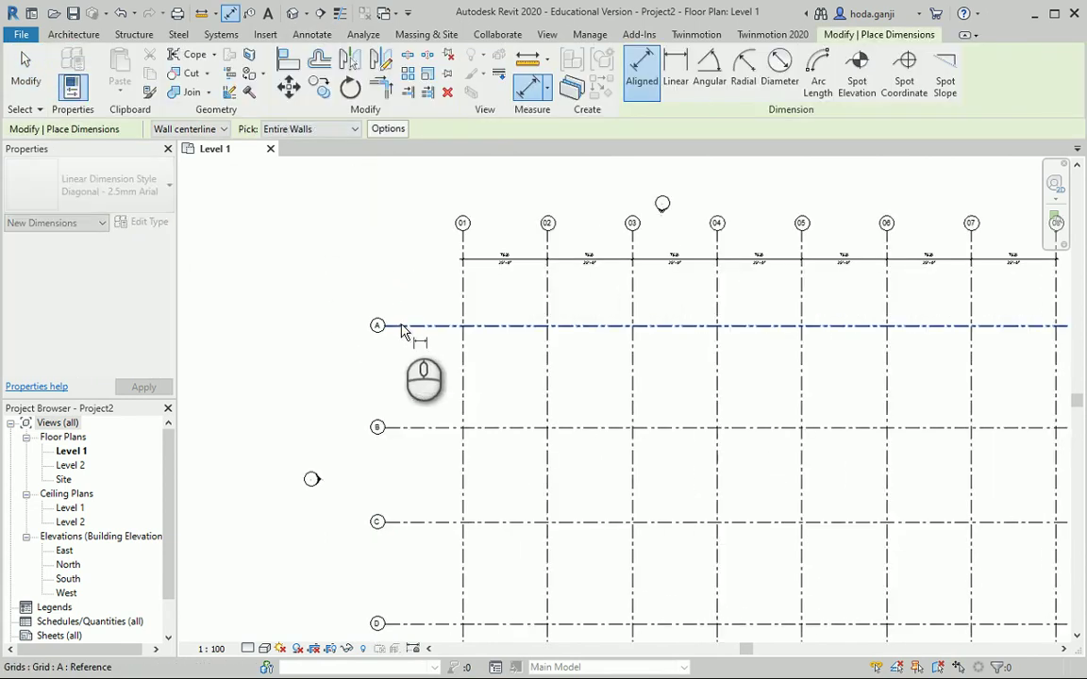
{"action": "left_click", "coordinate": [420, 427]}
{"action": "left_click", "coordinate": [409, 522]}
{"action": "scroll", "coordinate": [415, 599], "scroll_direction": "up", "scroll_amount": 1}
{"action": "left_click", "coordinate": [413, 596]}
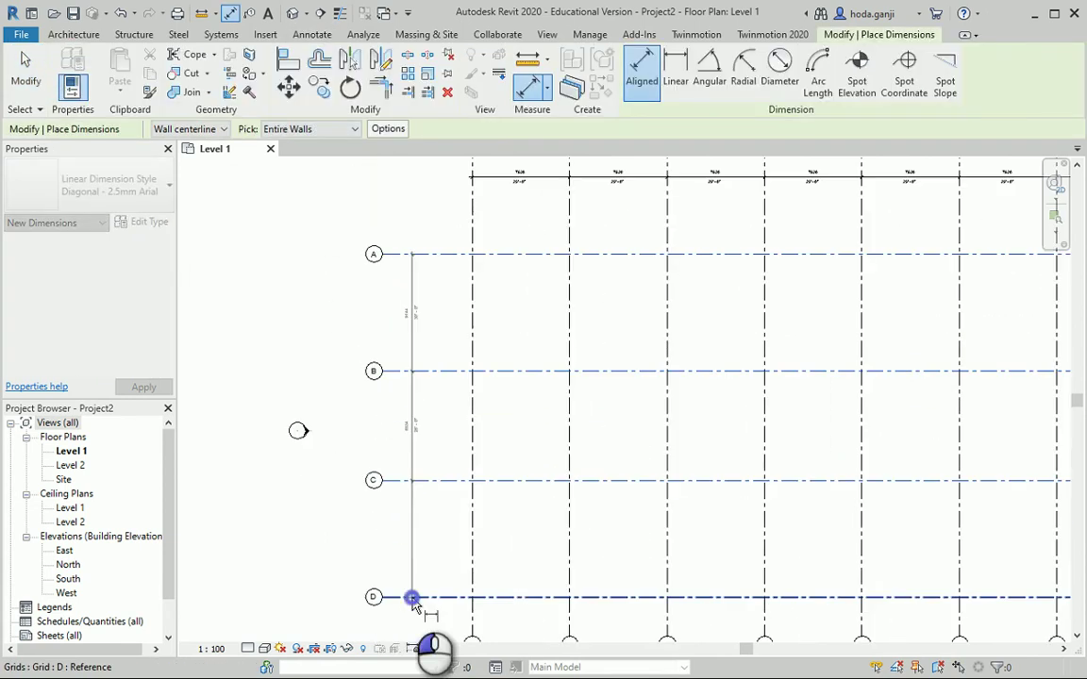
{"action": "left_click", "coordinate": [415, 566]}
{"action": "scroll", "coordinate": [415, 330], "scroll_direction": "up", "scroll_amount": 2}
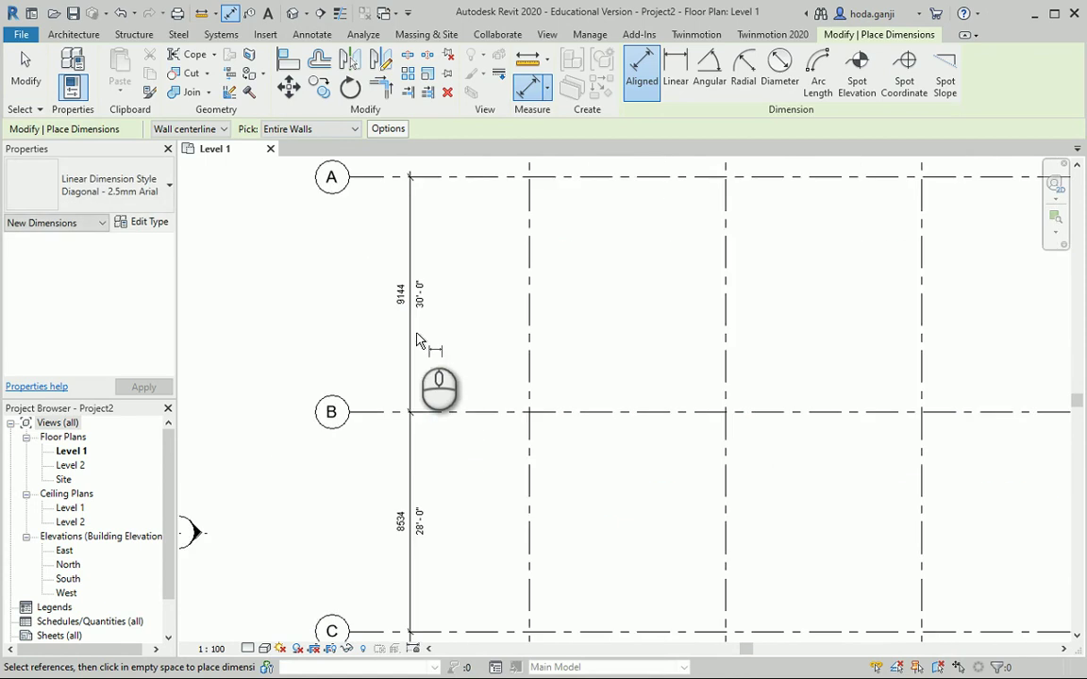
{"action": "key", "text": "Escape"}
{"action": "scroll", "coordinate": [441, 318], "scroll_direction": "down", "scroll_amount": 1}
{"action": "scroll", "coordinate": [429, 485], "scroll_direction": "down", "scroll_amount": 1}
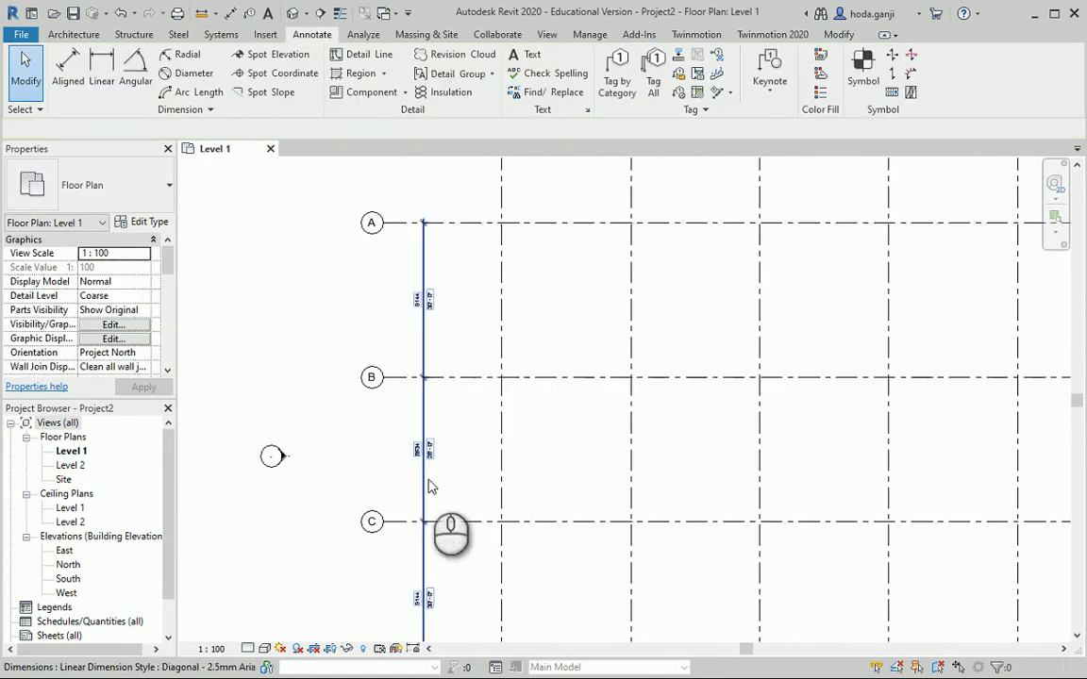
{"action": "scroll", "coordinate": [431, 589], "scroll_direction": "down", "scroll_amount": 2}
{"action": "scroll", "coordinate": [434, 590], "scroll_direction": "up", "scroll_amount": 2}
{"action": "scroll", "coordinate": [276, 440], "scroll_direction": "down", "scroll_amount": 3}
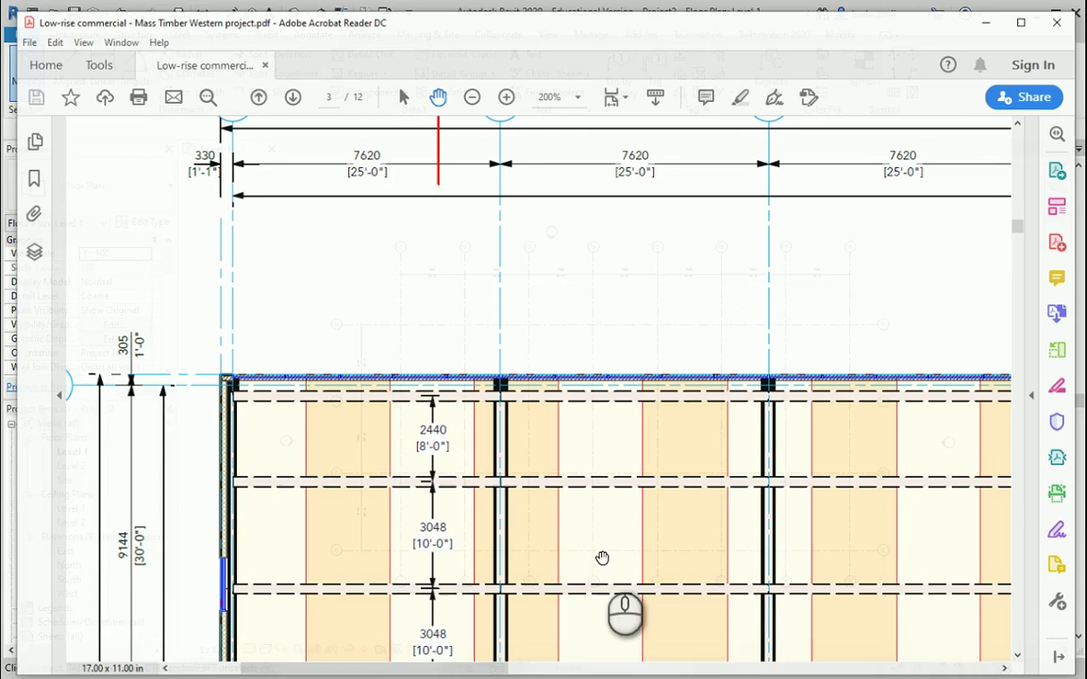
Zoom out on the framing plan and page forward to the wall sections.
{"action": "left_click", "coordinate": [469, 88]}
{"action": "left_click", "coordinate": [469, 88]}
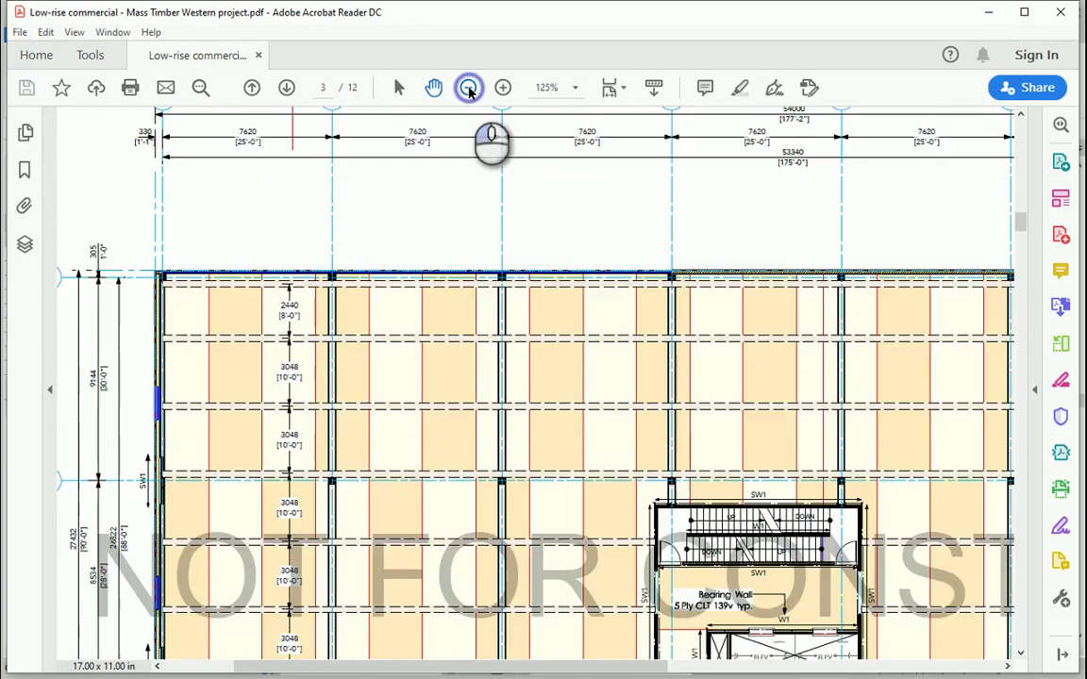
{"action": "left_click", "coordinate": [469, 88]}
{"action": "left_click", "coordinate": [469, 88]}
{"action": "left_click", "coordinate": [469, 88]}
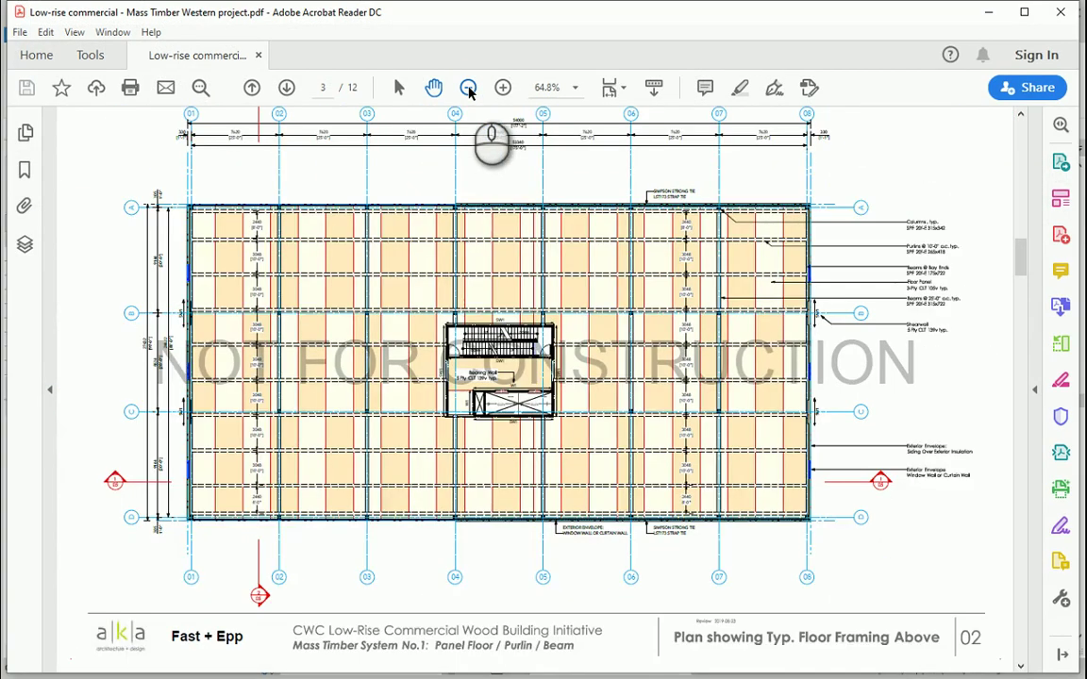
{"action": "key", "text": "Right"}
{"action": "key", "text": "Right"}
{"action": "key", "text": "Right"}
{"action": "key", "text": "Right"}
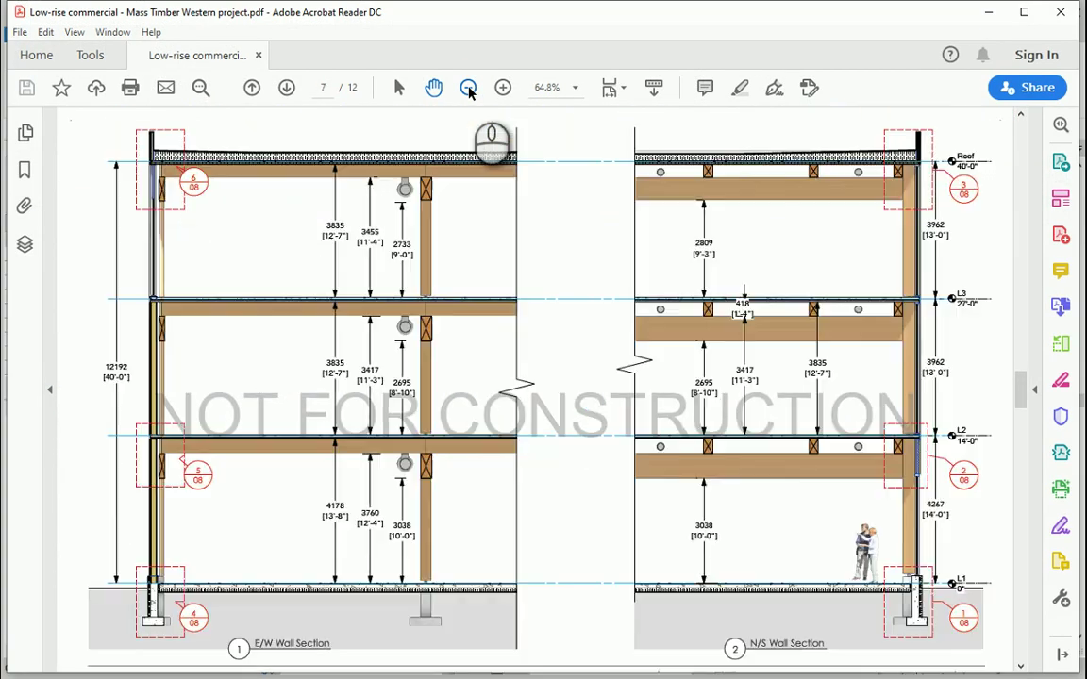
Zoom into the right-hand wall section to show the L1 through Roof level markers.
{"action": "left_click", "coordinate": [582, 472]}
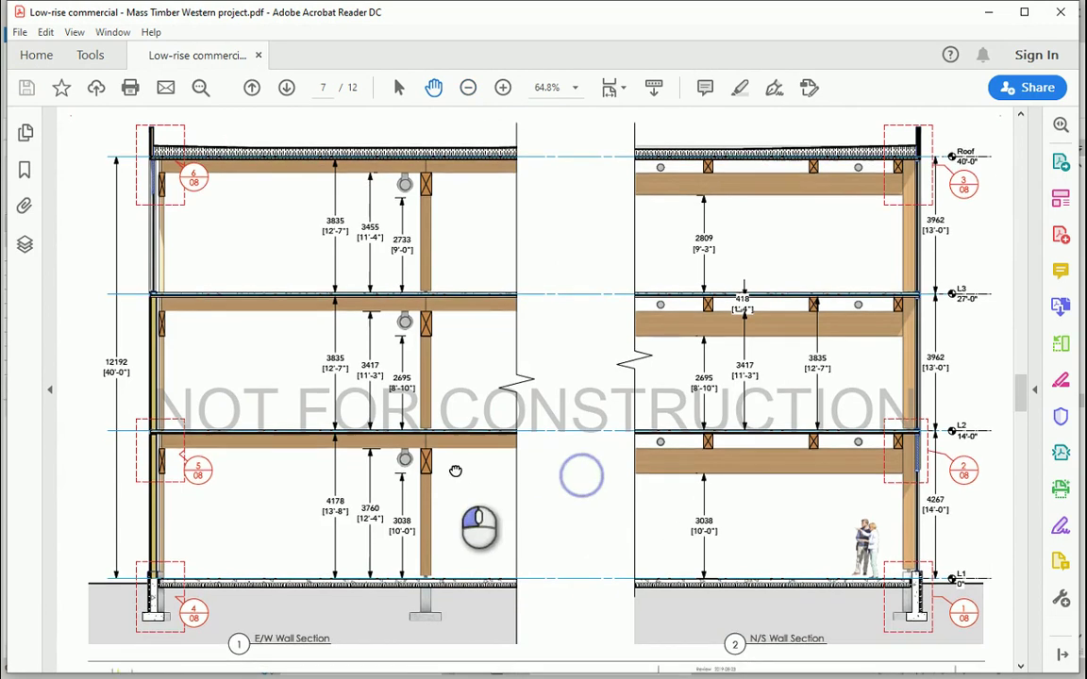
{"action": "left_click", "coordinate": [504, 87]}
{"action": "left_click_drag", "start_coordinate": [619, 505], "coordinate": [378, 460]}
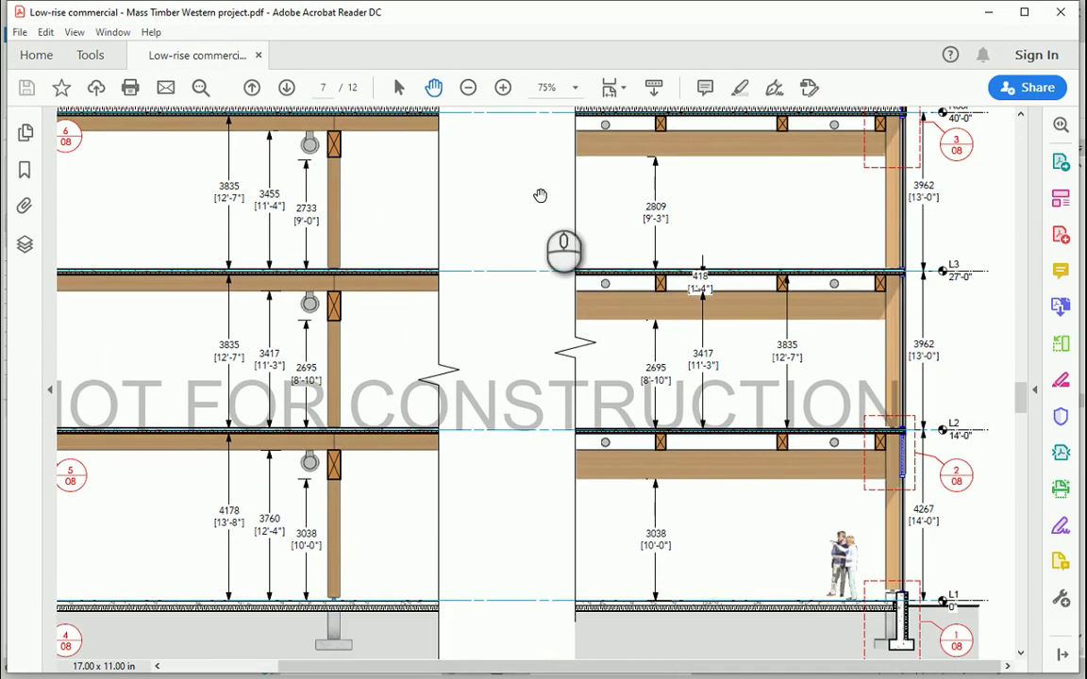
{"action": "left_click_drag", "start_coordinate": [526, 294], "coordinate": [510, 337]}
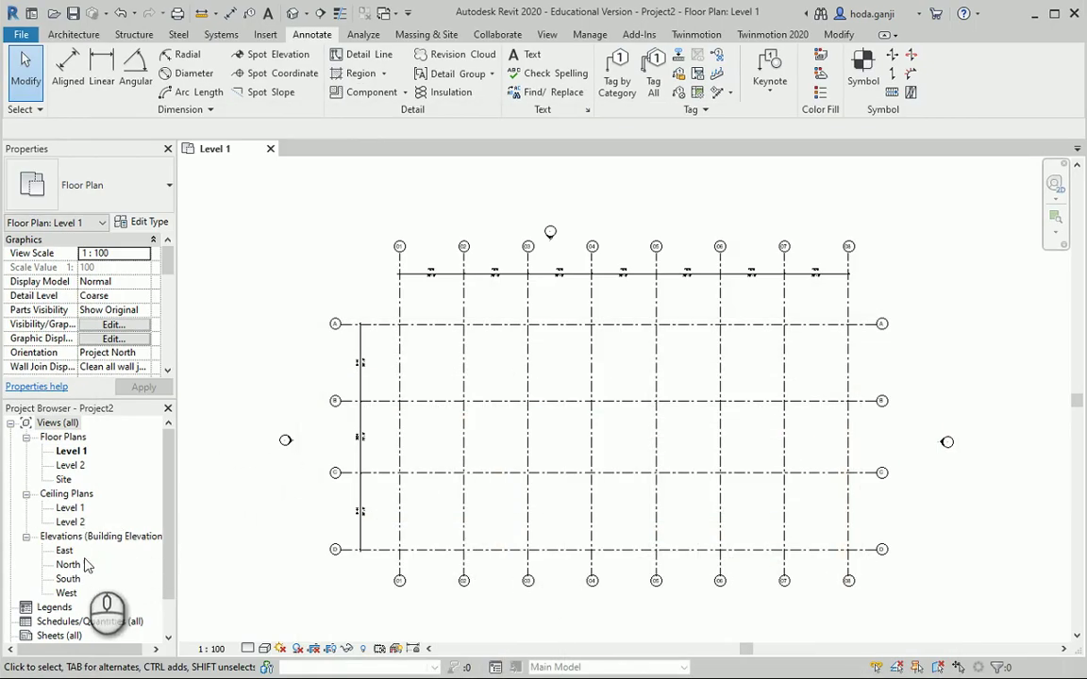
Open the East elevation and enlarge its visible crop boundary on all sides.
{"action": "double_click", "coordinate": [65, 551]}
{"action": "scroll", "coordinate": [528, 466], "scroll_direction": "down", "scroll_amount": 4}
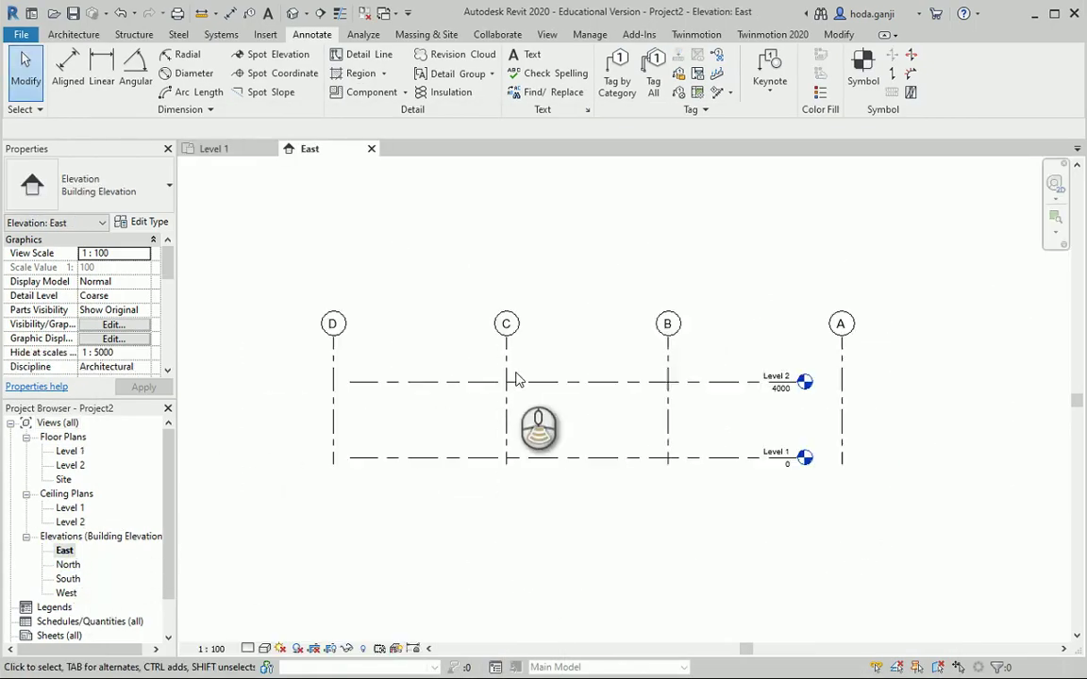
{"action": "left_click", "coordinate": [331, 651]}
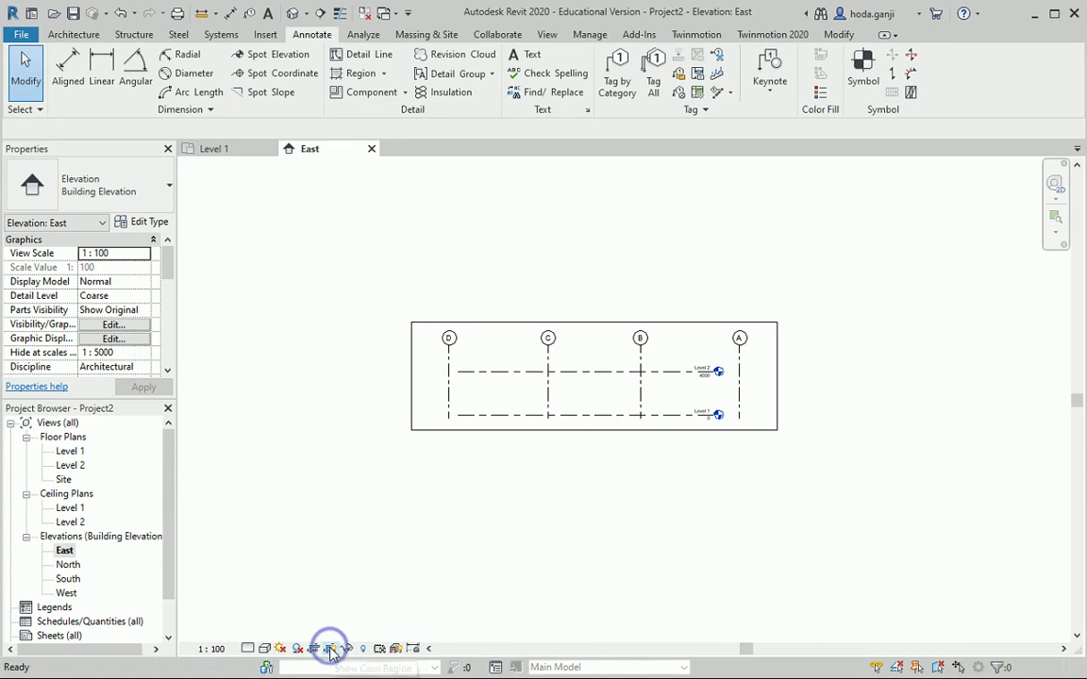
{"action": "left_click", "coordinate": [413, 377]}
{"action": "left_click_drag", "start_coordinate": [413, 377], "coordinate": [308, 379]}
{"action": "left_click_drag", "start_coordinate": [546, 323], "coordinate": [546, 296]}
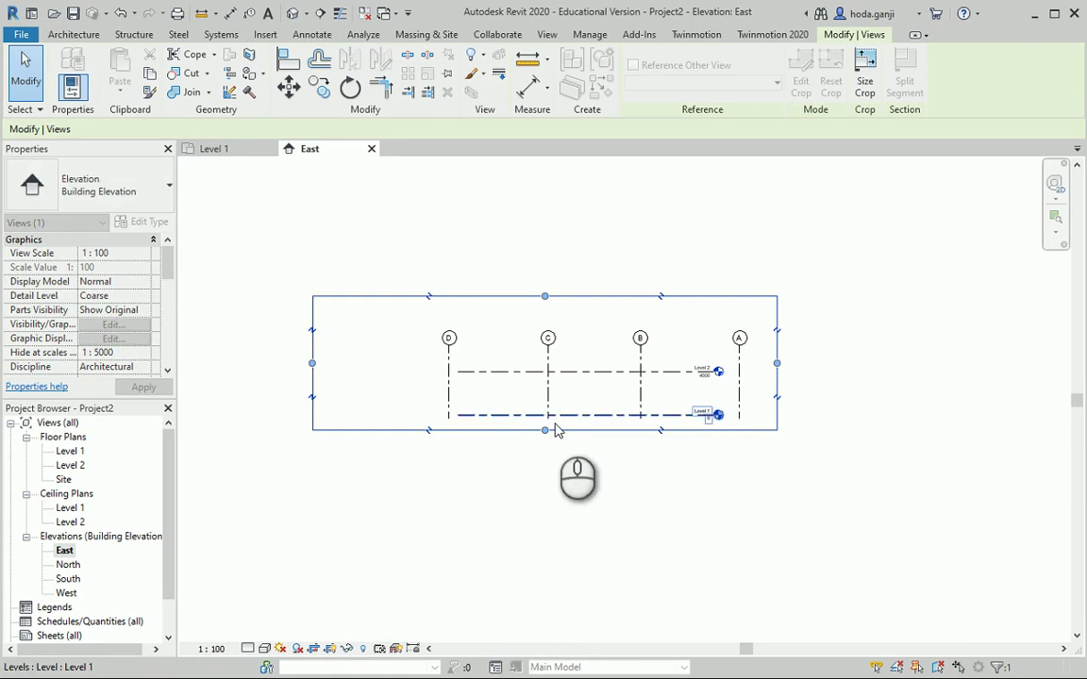
{"action": "left_click_drag", "start_coordinate": [544, 430], "coordinate": [550, 517]}
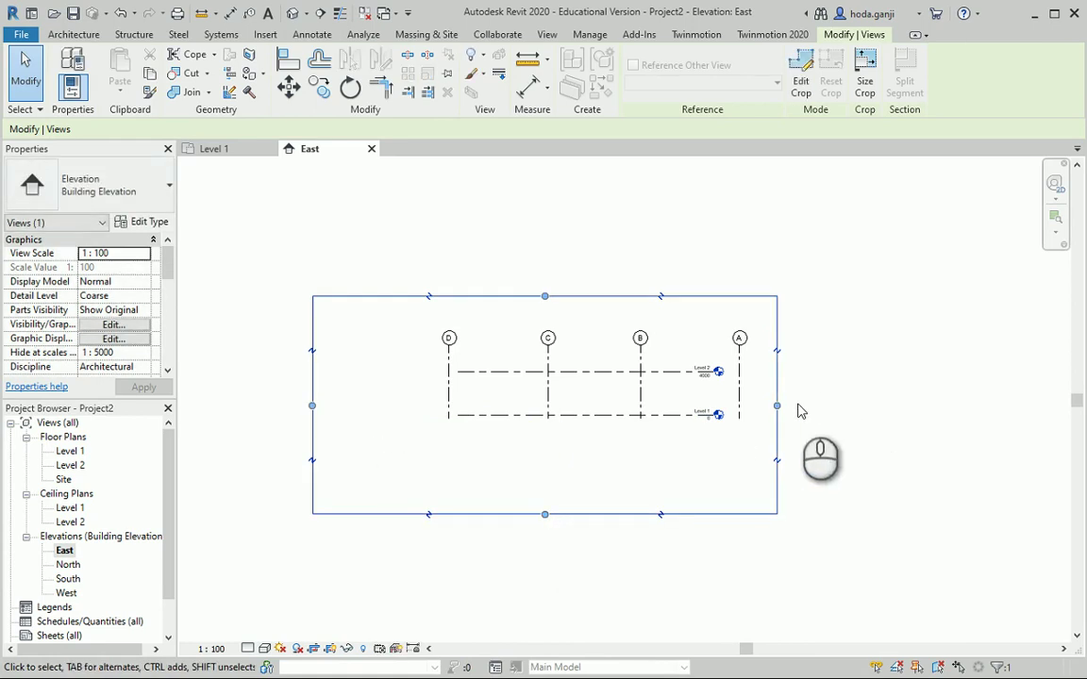
{"action": "left_click_drag", "start_coordinate": [777, 407], "coordinate": [861, 405]}
Lengthen the level lines to the right, raise the crop top further, and extend grids upward.
{"action": "scroll", "coordinate": [863, 405], "scroll_direction": "up", "scroll_amount": 2}
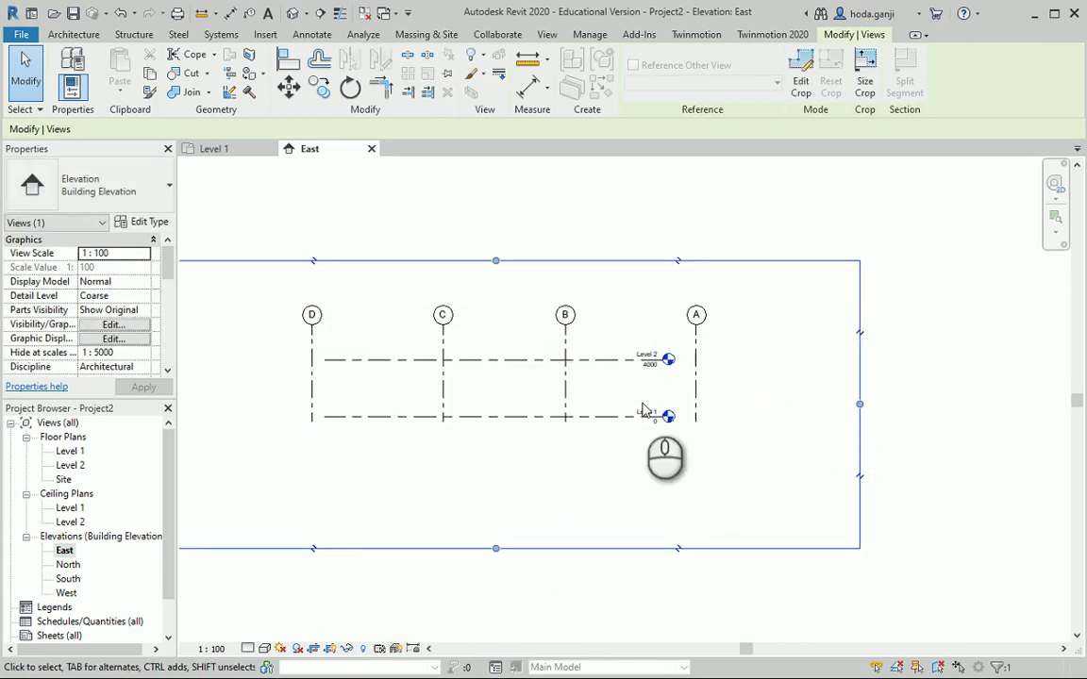
{"action": "left_click", "coordinate": [607, 361]}
{"action": "left_click_drag", "start_coordinate": [665, 361], "coordinate": [786, 362]}
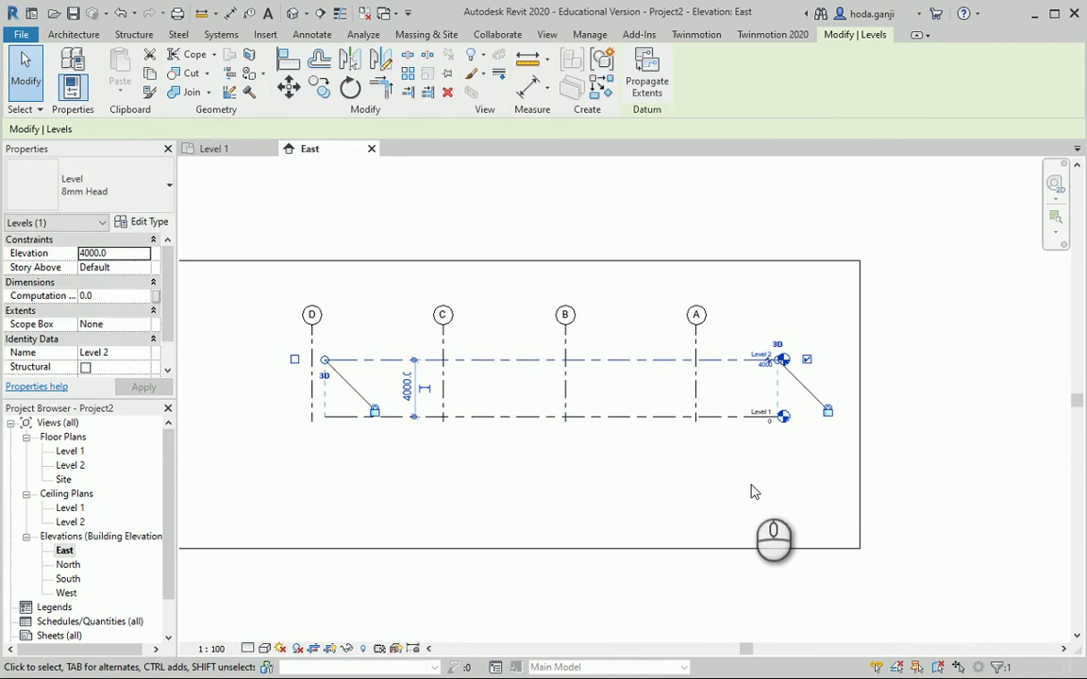
{"action": "scroll", "coordinate": [757, 490], "scroll_direction": "down", "scroll_amount": 1}
{"action": "left_click", "coordinate": [707, 318]}
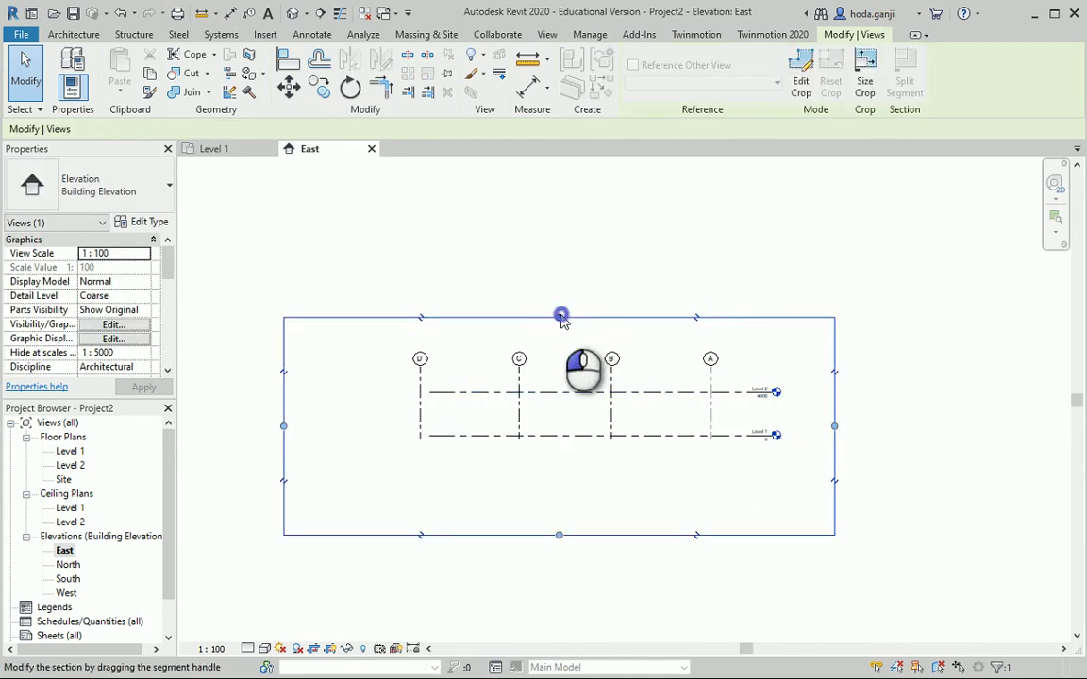
{"action": "left_click_drag", "start_coordinate": [561, 318], "coordinate": [570, 198]}
{"action": "left_click", "coordinate": [713, 370]}
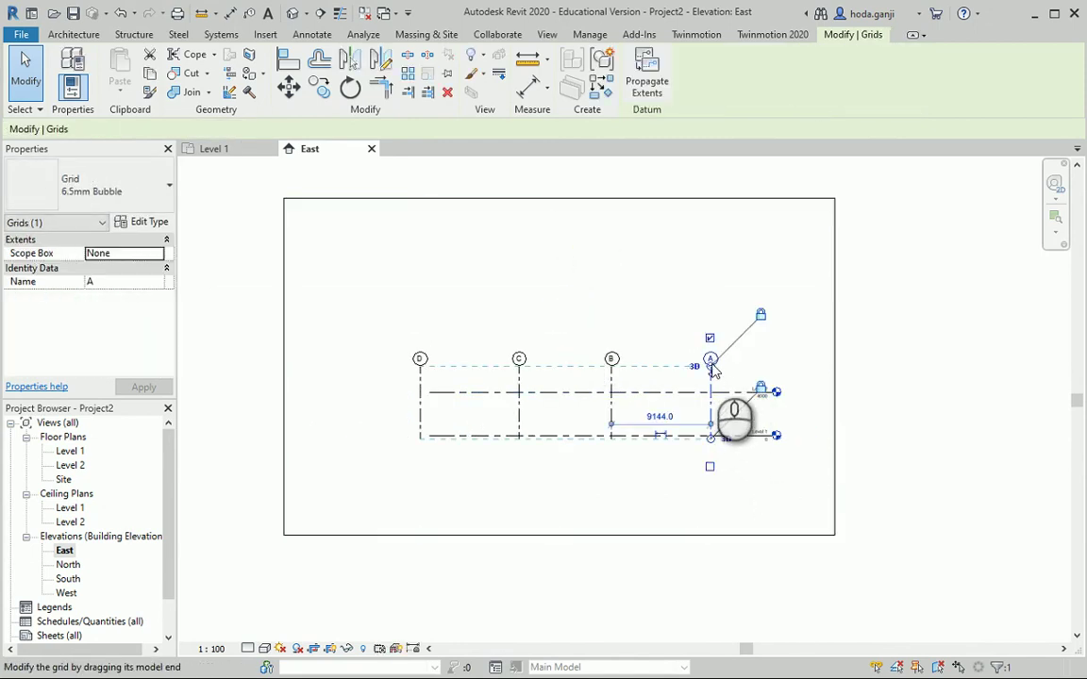
{"action": "left_click_drag", "start_coordinate": [713, 370], "coordinate": [713, 249]}
Rename Level 1 to L1, including its matching views.
{"action": "left_click", "coordinate": [801, 406]}
{"action": "scroll", "coordinate": [781, 426], "scroll_direction": "up", "scroll_amount": 1}
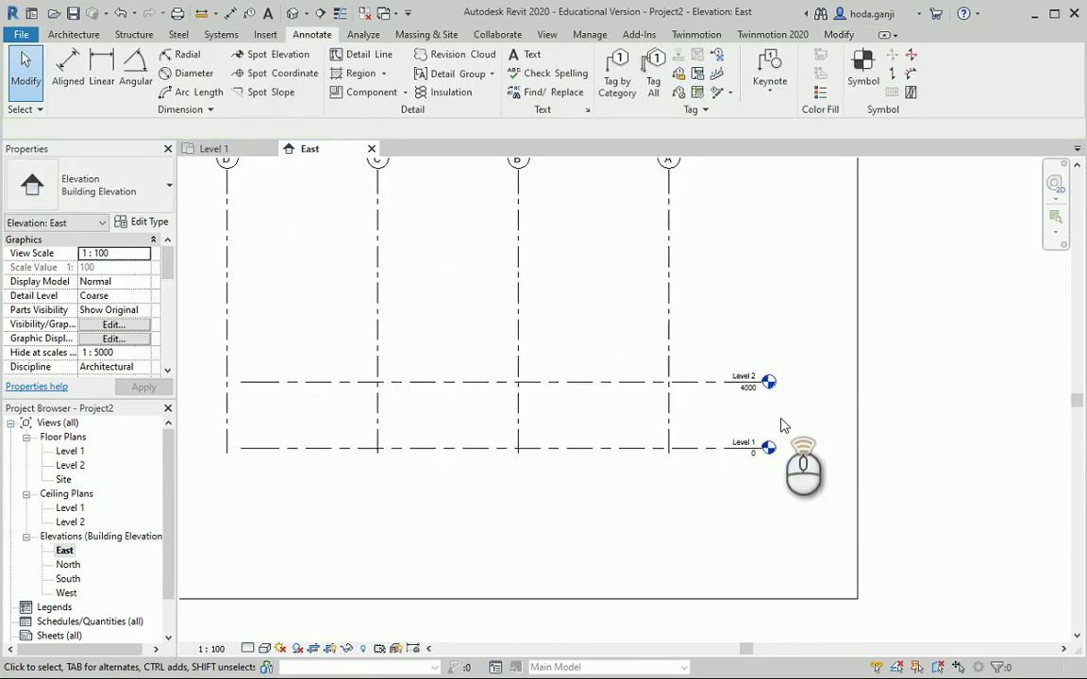
{"action": "scroll", "coordinate": [781, 427], "scroll_direction": "up", "scroll_amount": 2}
{"action": "double_click", "coordinate": [741, 452]}
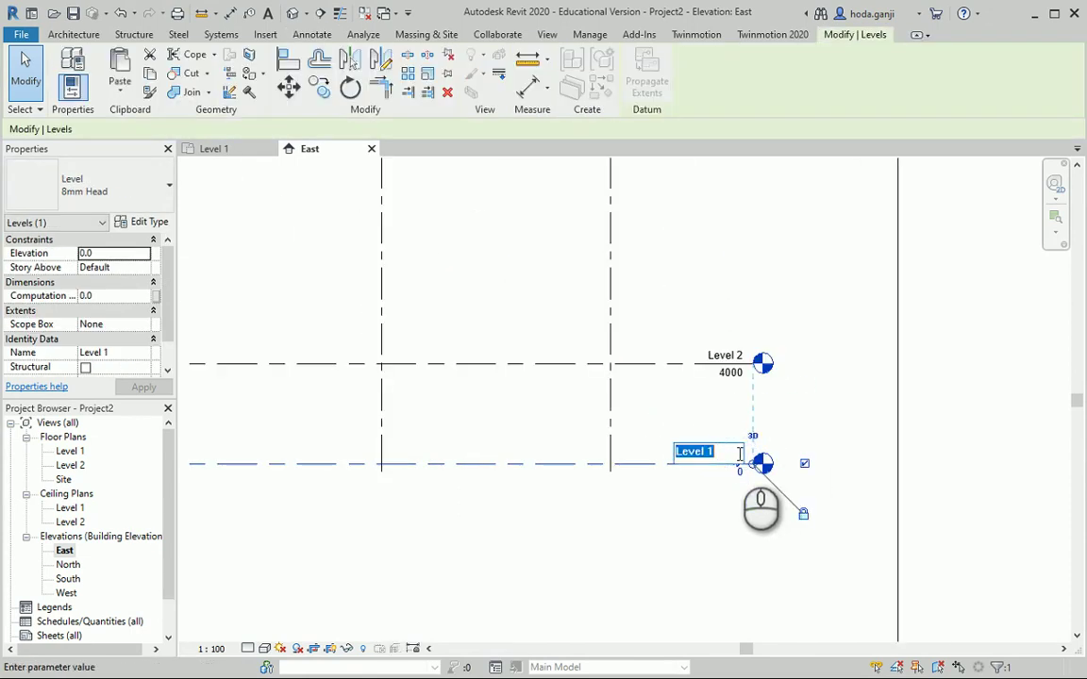
{"action": "left_click", "coordinate": [850, 412]}
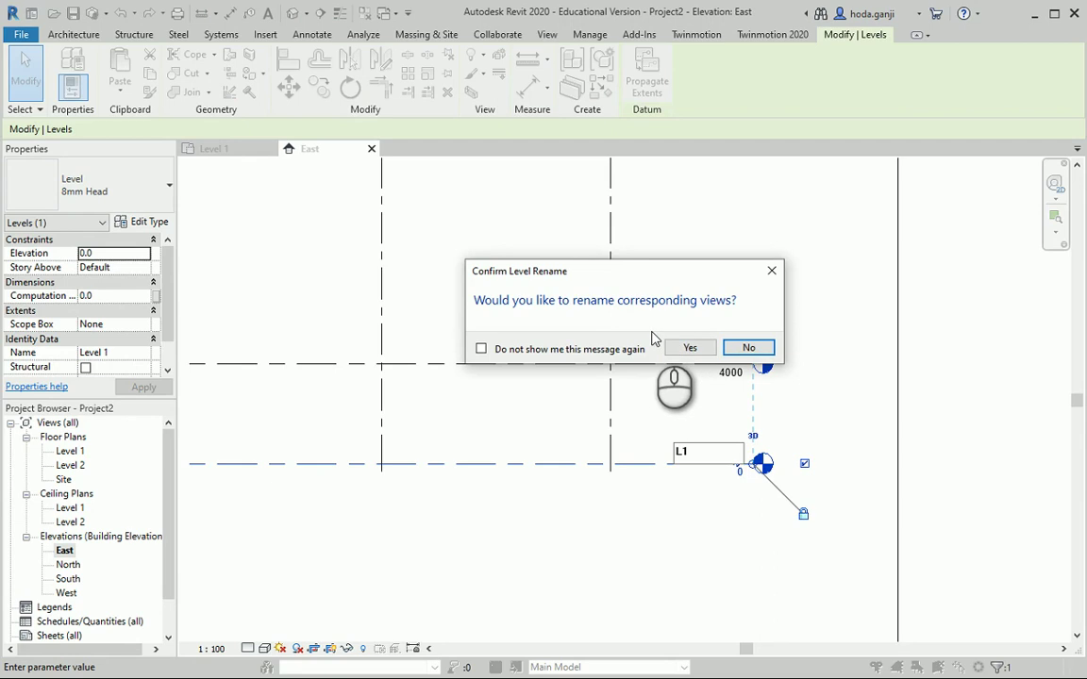
{"action": "left_click", "coordinate": [681, 348]}
Rename Level 2 and its views to L2, then bring up the reference PDF.
{"action": "scroll", "coordinate": [746, 368], "scroll_direction": "up", "scroll_amount": 1}
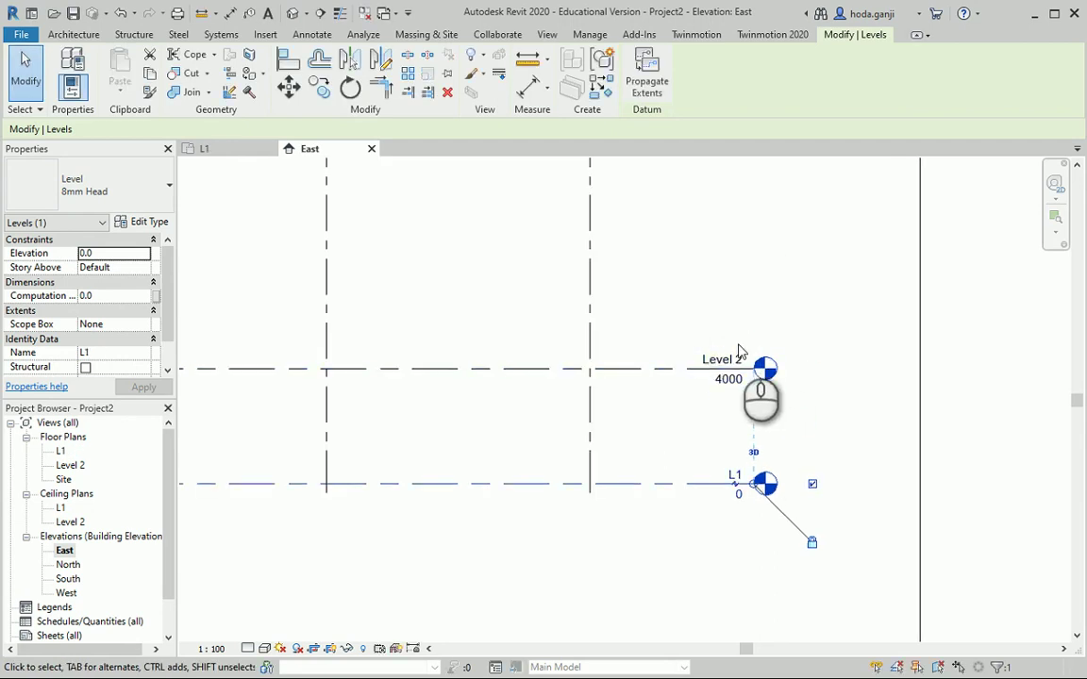
{"action": "left_click", "coordinate": [731, 357]}
{"action": "left_click", "coordinate": [734, 355]}
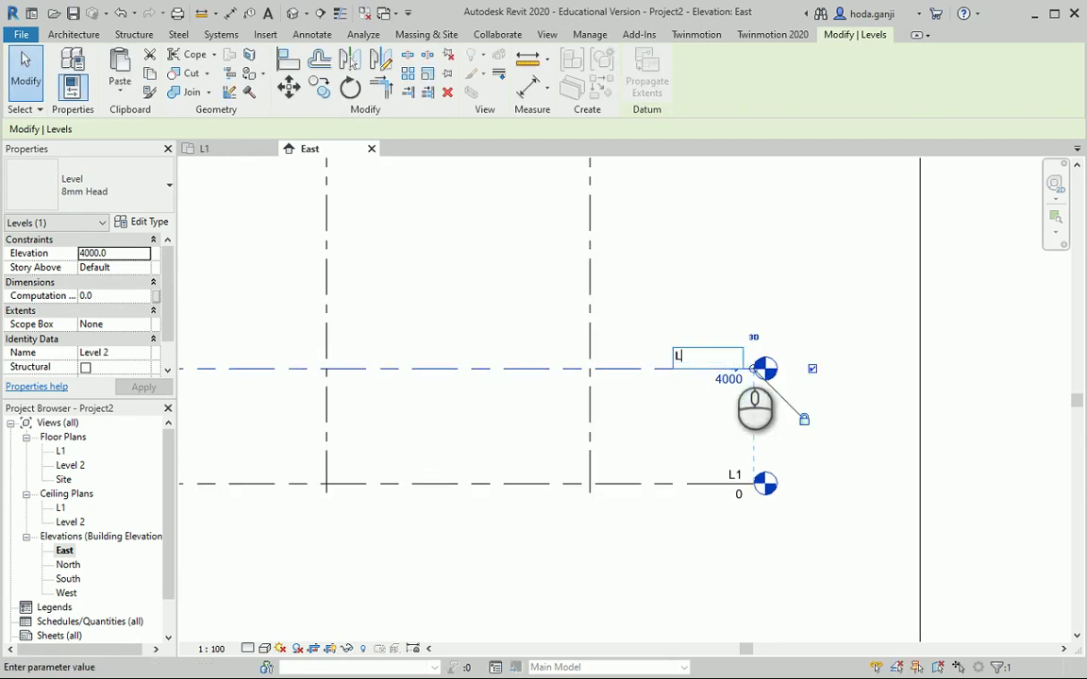
{"action": "left_click", "coordinate": [847, 465]}
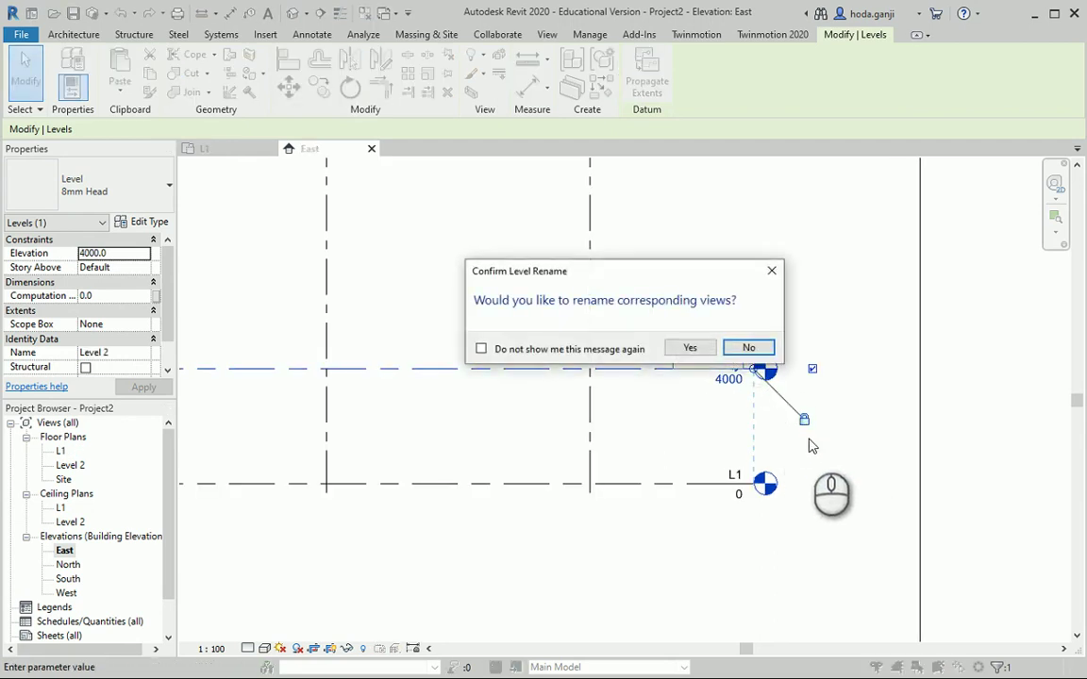
{"action": "left_click", "coordinate": [689, 347]}
{"action": "mouse_move", "coordinate": [638, 678]}
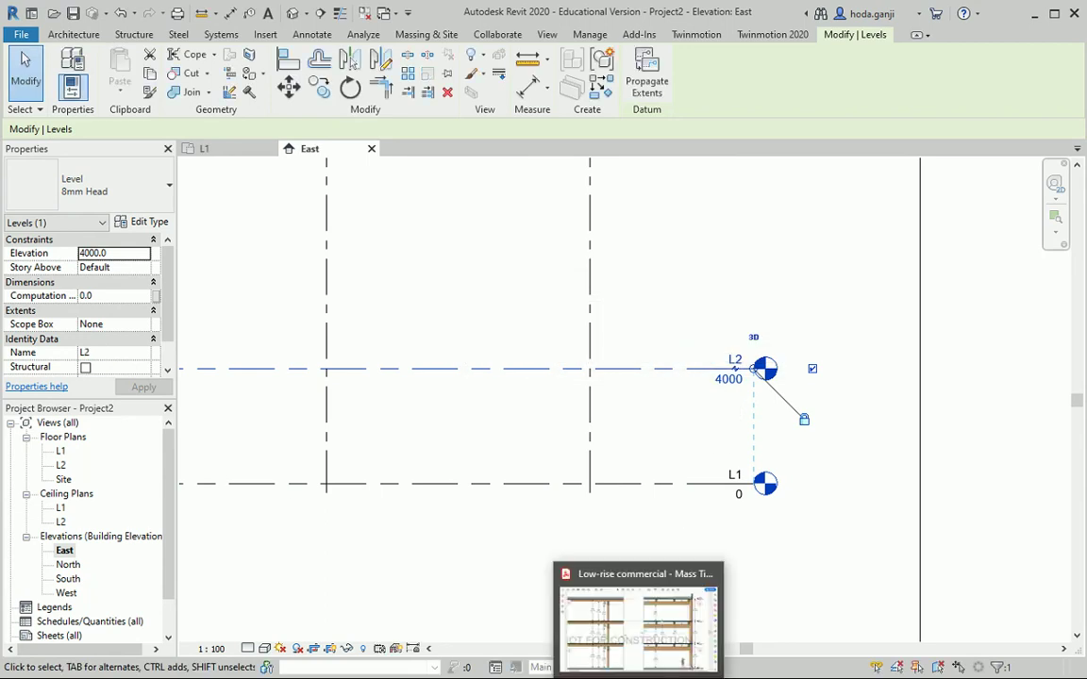
{"action": "left_click", "coordinate": [638, 627]}
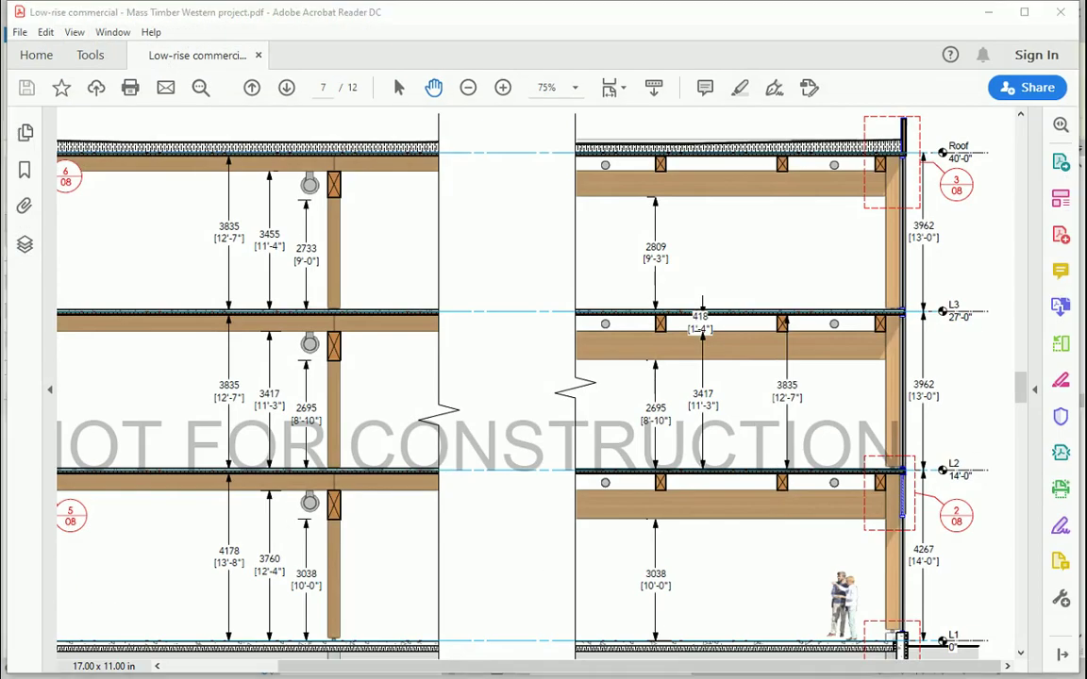
Set level L2's elevation to 14' (4267 mm) to match the PDF section.
{"action": "key", "text": "alt+Tab"}
{"action": "left_click", "coordinate": [695, 381]}
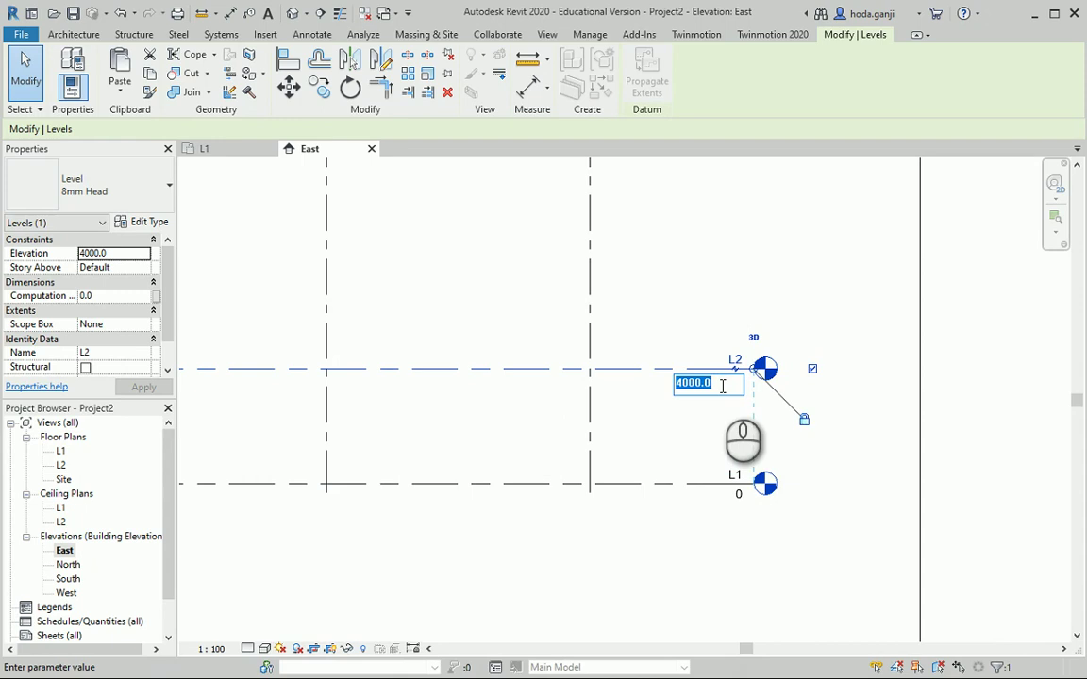
{"action": "key", "text": "Return"}
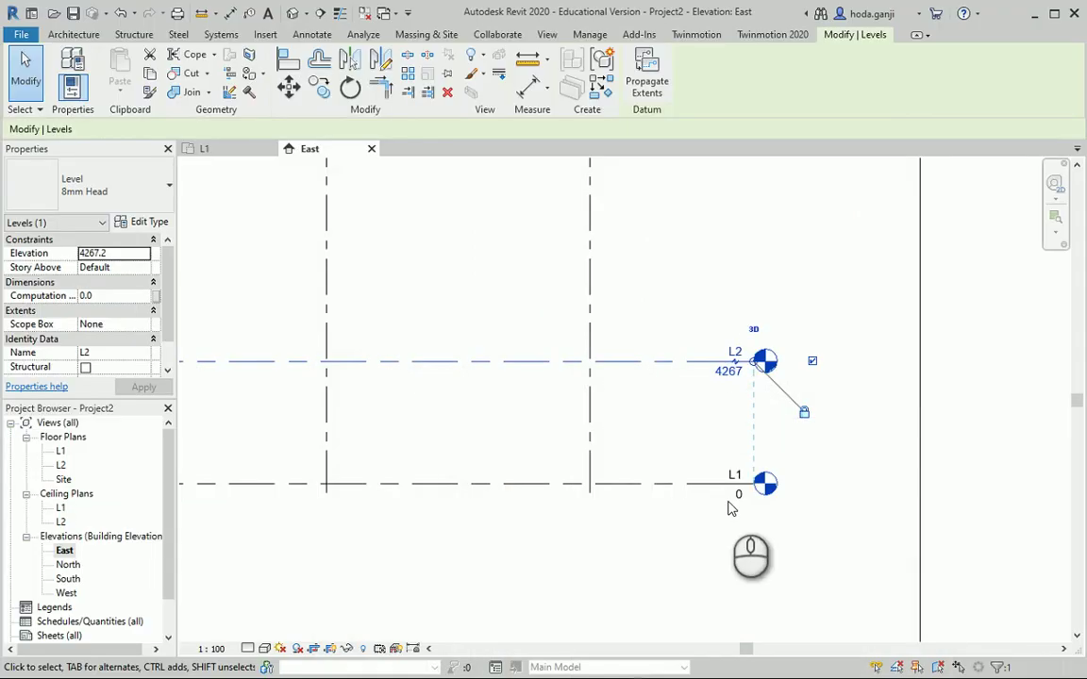
{"action": "scroll", "coordinate": [736, 529], "scroll_direction": "down", "scroll_amount": 5}
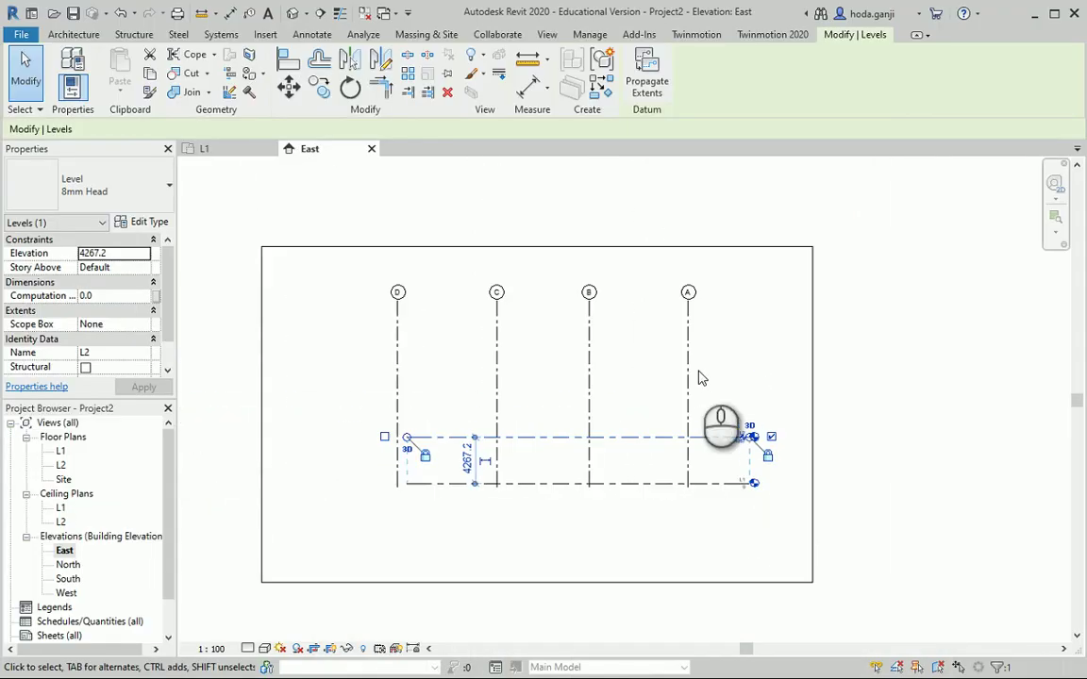
{"action": "left_click", "coordinate": [736, 388]}
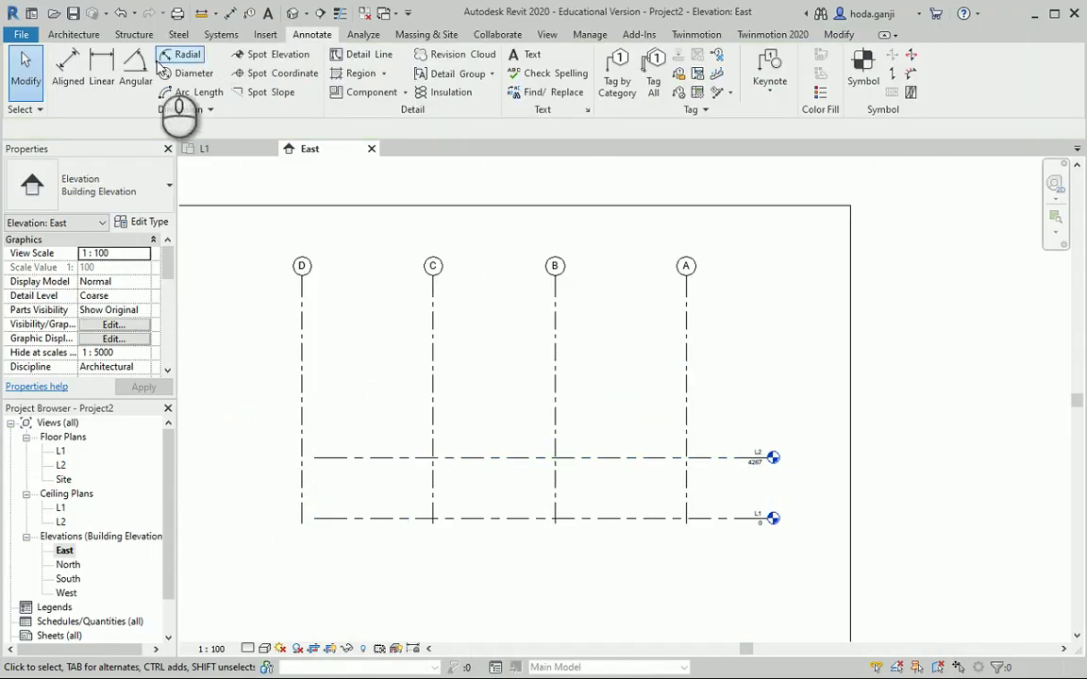
Start the Level tool in Pick Lines mode with a 3962 mm offset from the PDF spacing.
{"action": "left_click", "coordinate": [73, 34]}
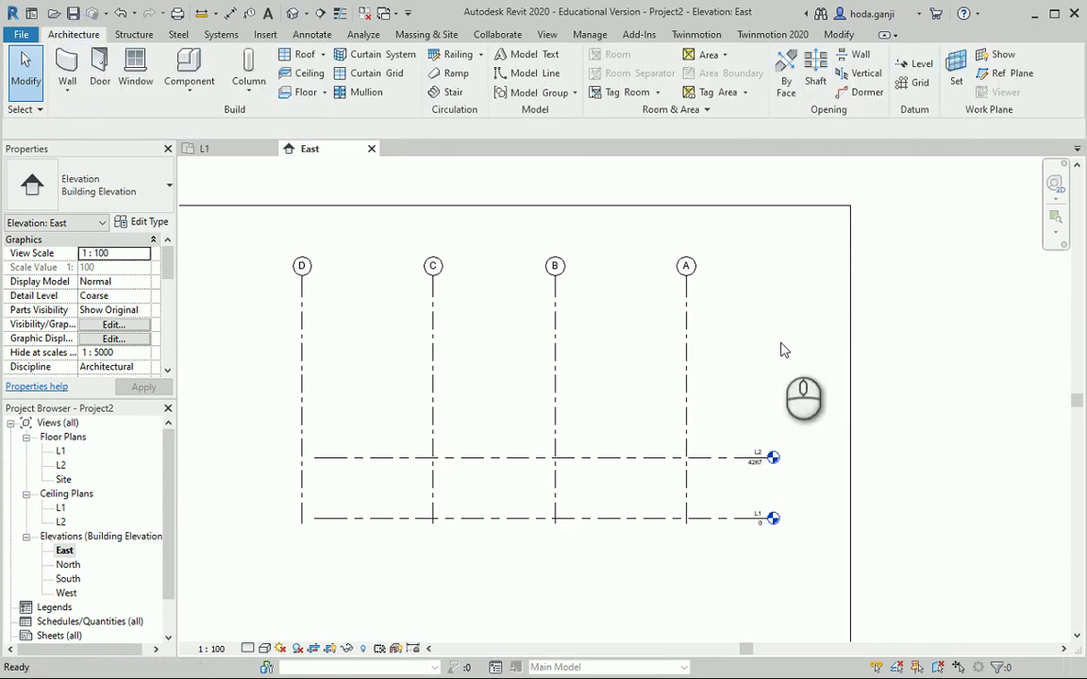
{"action": "key", "text": "l"}
{"action": "key", "text": "l"}
{"action": "left_click", "coordinate": [649, 57]}
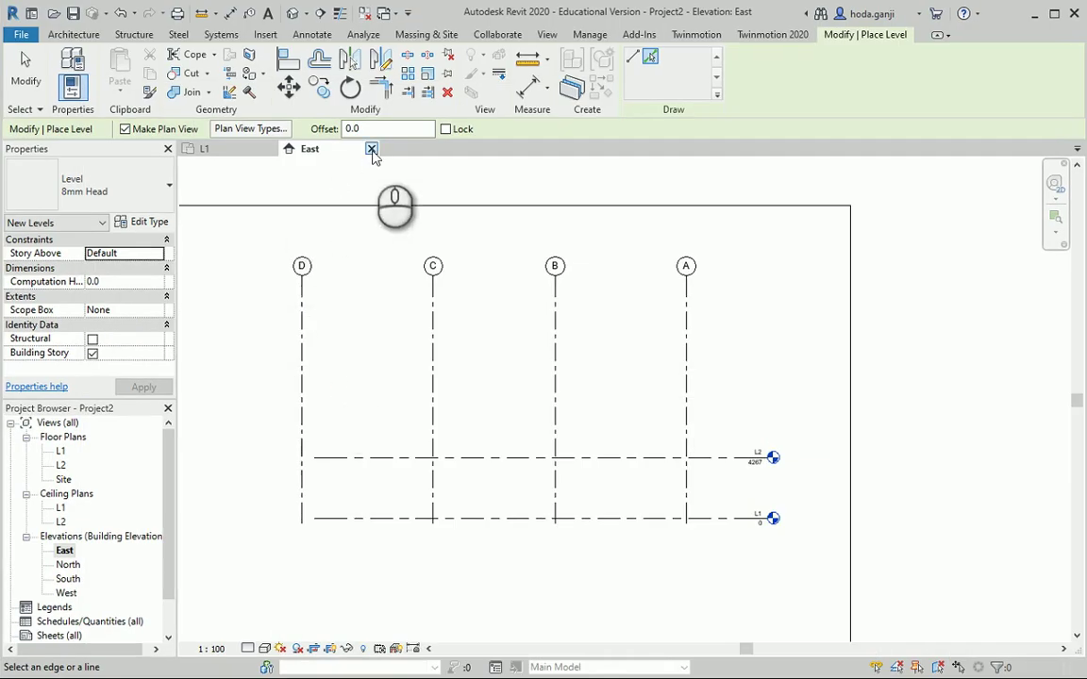
{"action": "left_click", "coordinate": [381, 129]}
{"action": "left_click_drag", "start_coordinate": [380, 129], "coordinate": [319, 134]}
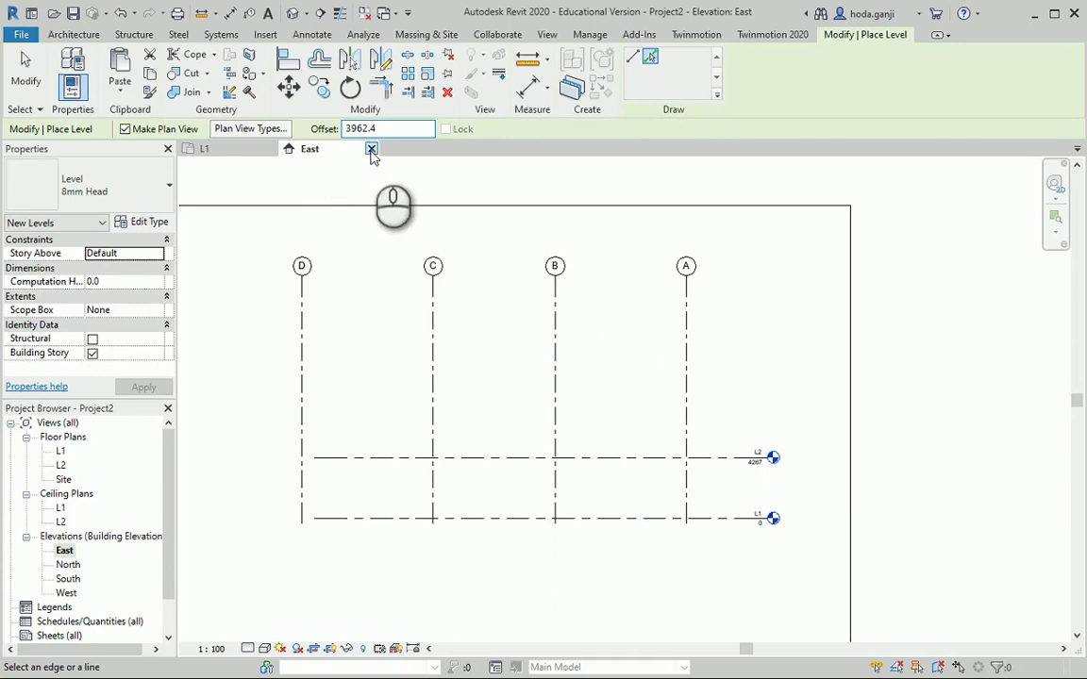
{"action": "key", "text": "alt+Tab"}
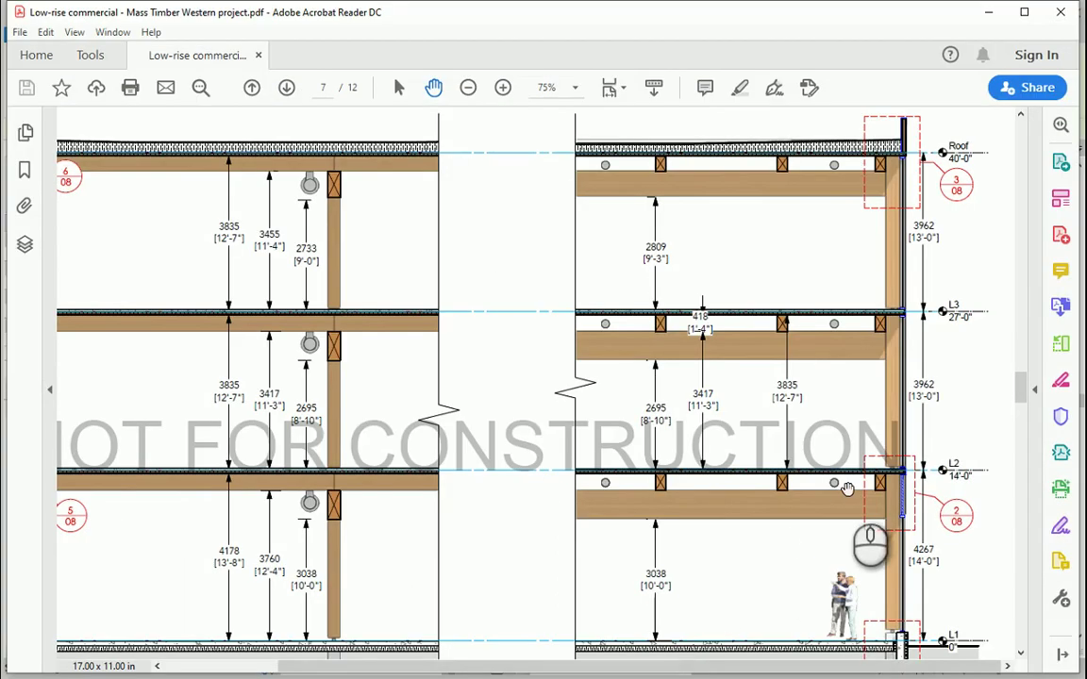
{"action": "key", "text": "alt+Tab"}
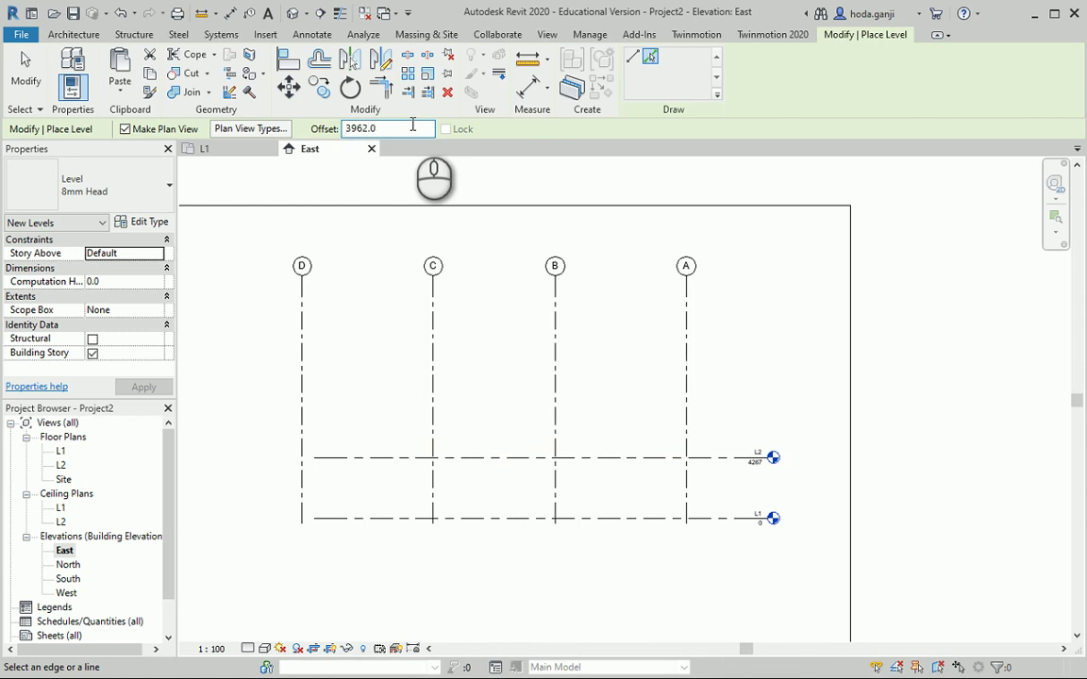
Create levels L3 and L4, each 3962 mm above the previous level.
{"action": "left_click", "coordinate": [595, 459]}
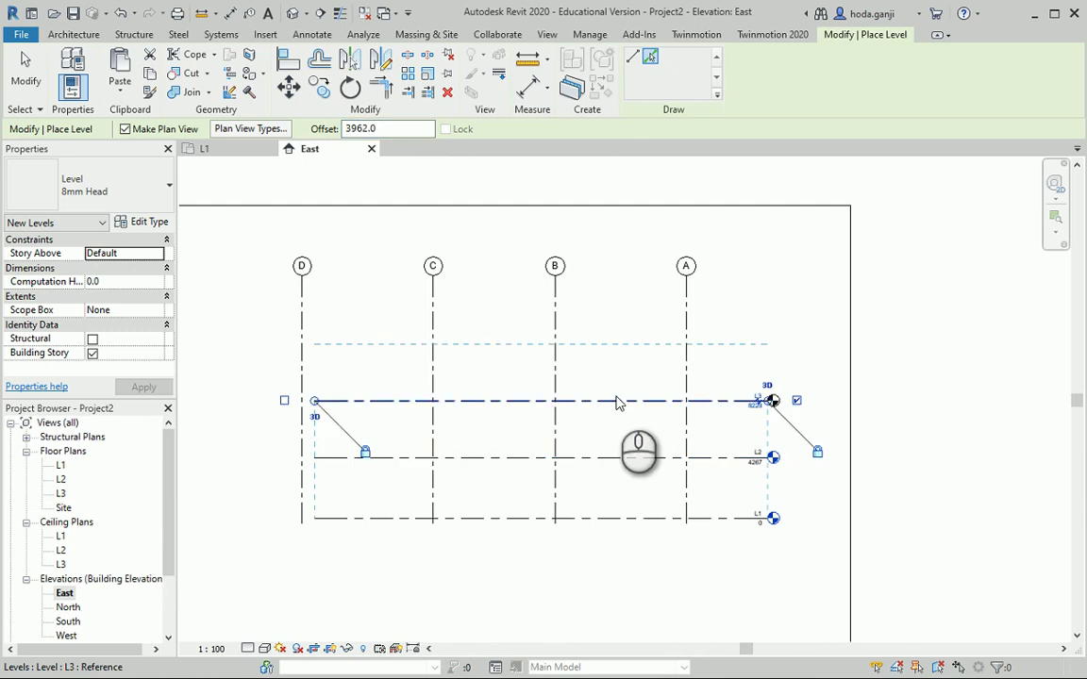
{"action": "left_click", "coordinate": [618, 404]}
{"action": "scroll", "coordinate": [788, 394], "scroll_direction": "up", "scroll_amount": 4}
{"action": "key", "text": "Escape"}
{"action": "key", "text": "Escape"}
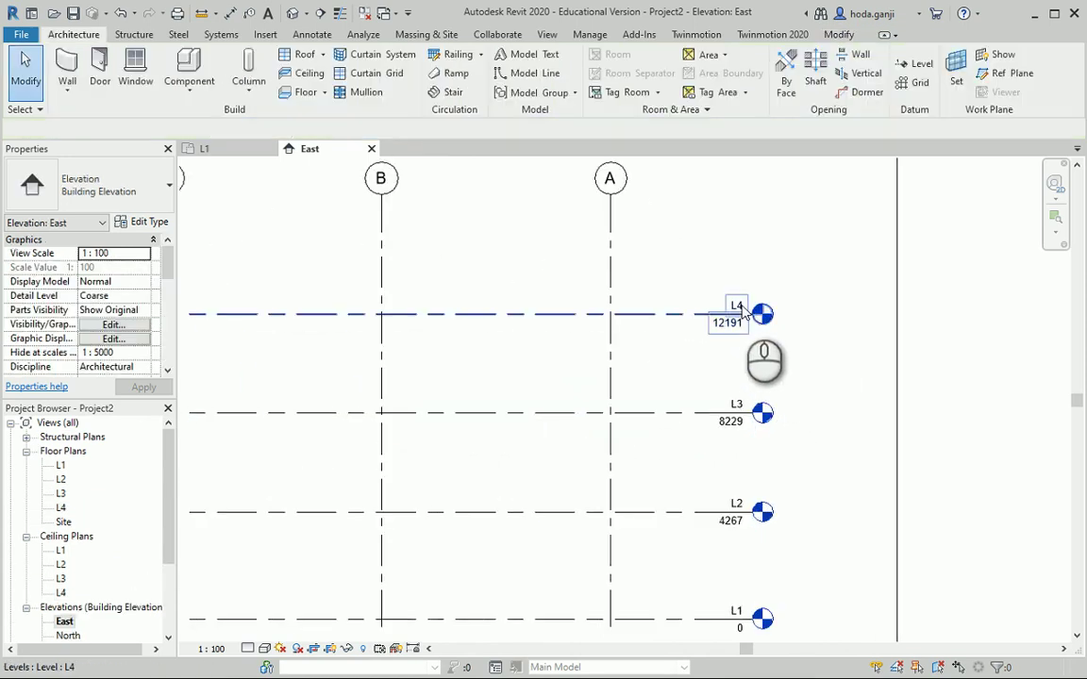
Rename level L4 to 'Roof' along with its plan views.
{"action": "left_click", "coordinate": [738, 306]}
{"action": "left_click", "coordinate": [738, 304]}
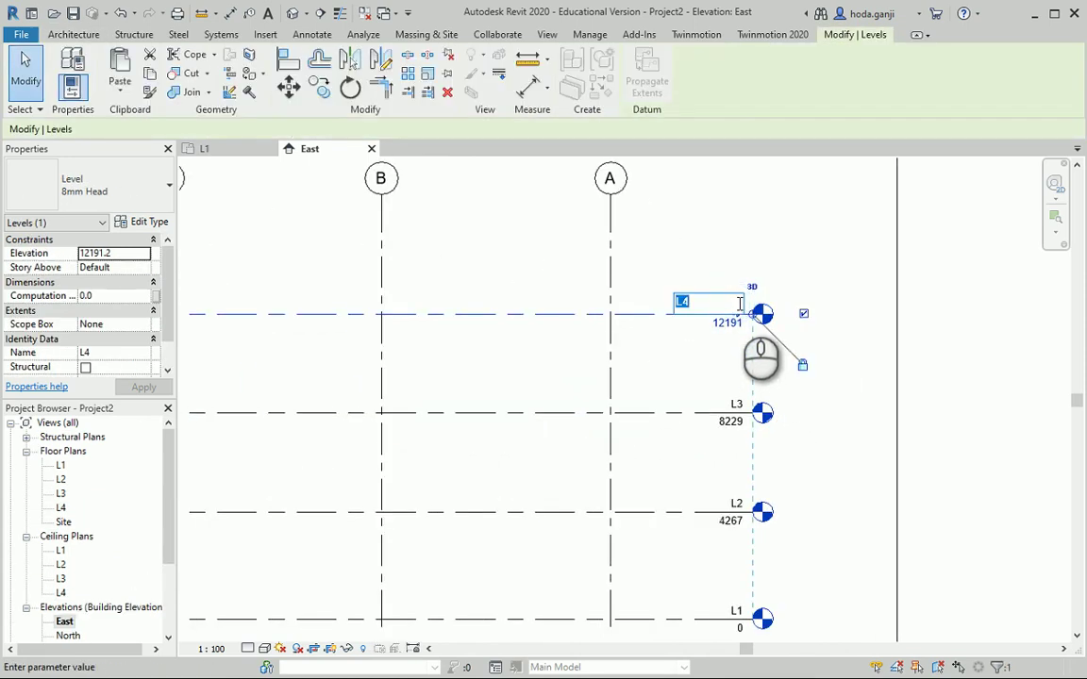
{"action": "type", "text": "Roof"}
{"action": "key", "text": "Return"}
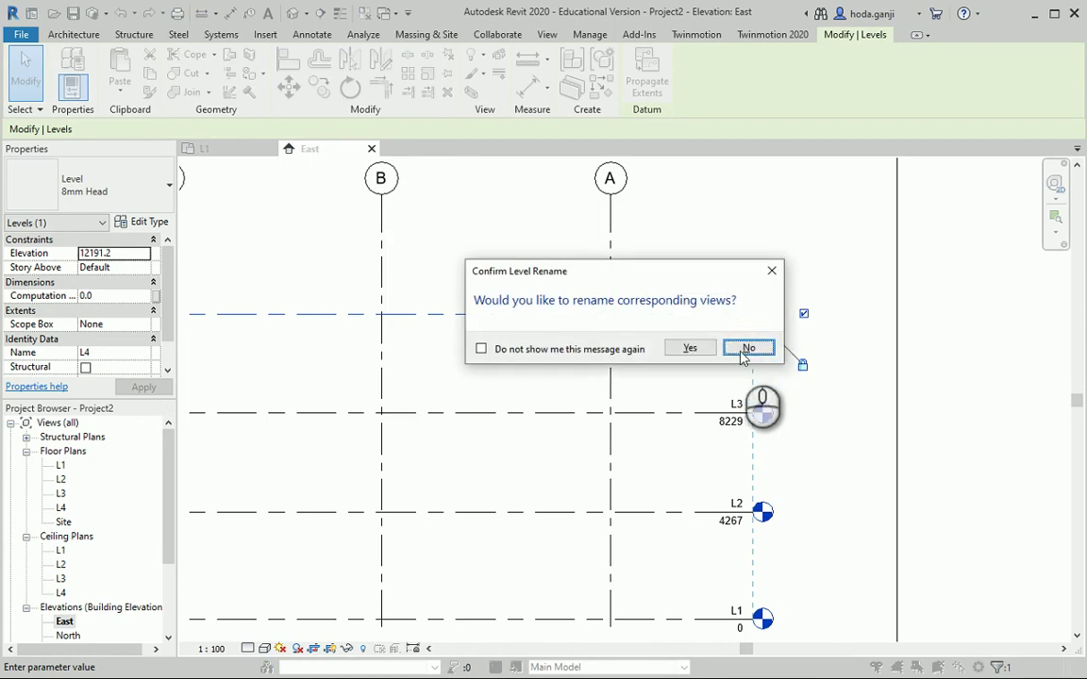
{"action": "left_click", "coordinate": [706, 348]}
{"action": "left_click", "coordinate": [817, 200]}
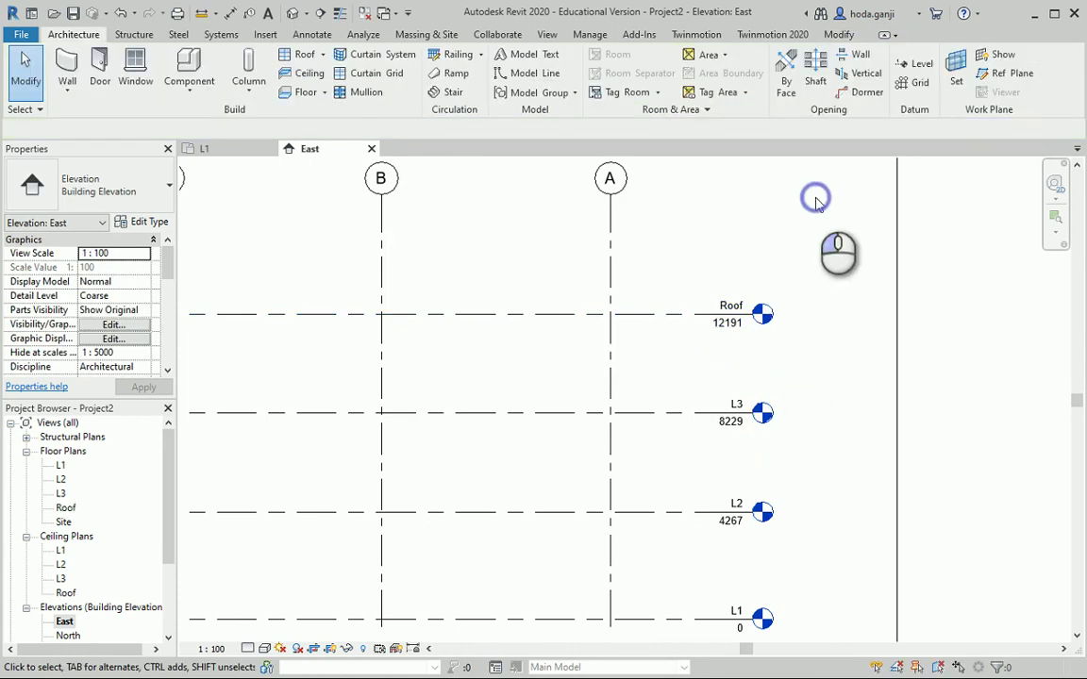
Dimension levels L1, L2, L3 and Roof with an aligned string reading 4267/3962/3962.
{"action": "left_click", "coordinate": [304, 36]}
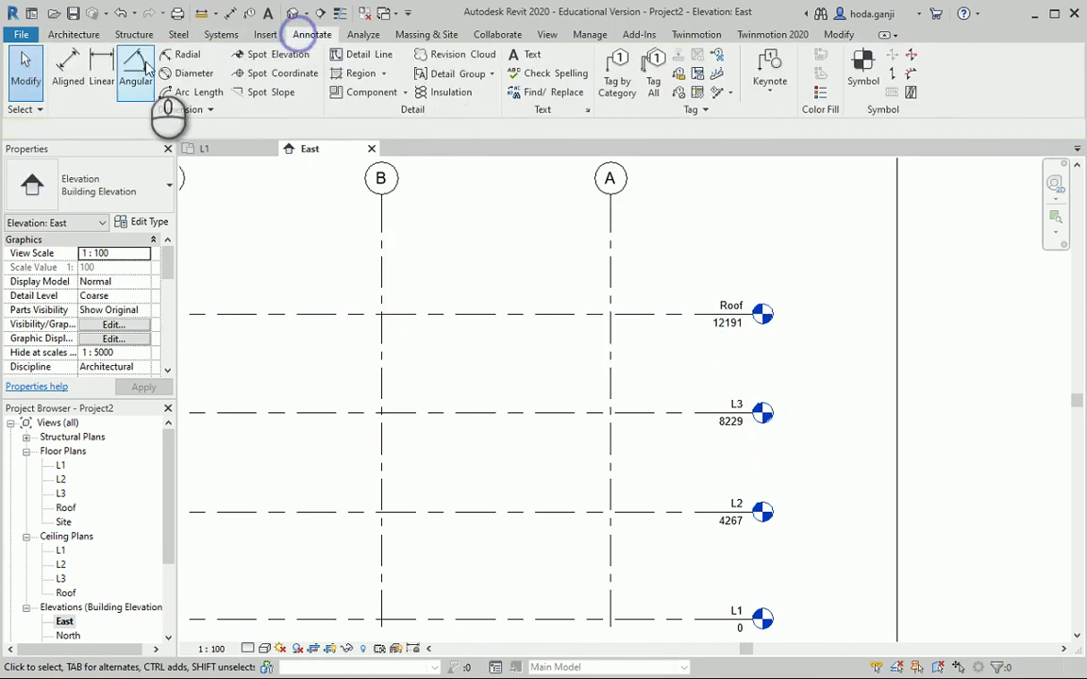
{"action": "left_click", "coordinate": [71, 68]}
{"action": "left_click", "coordinate": [706, 620]}
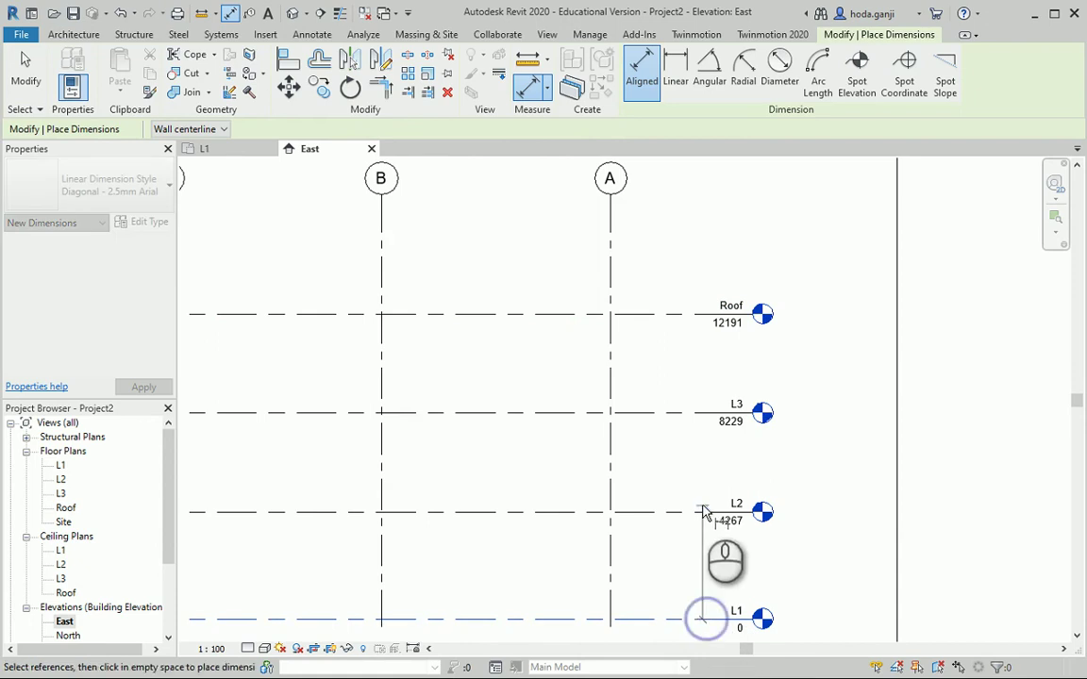
{"action": "left_click", "coordinate": [704, 512]}
{"action": "left_click", "coordinate": [703, 412]}
{"action": "left_click", "coordinate": [681, 318]}
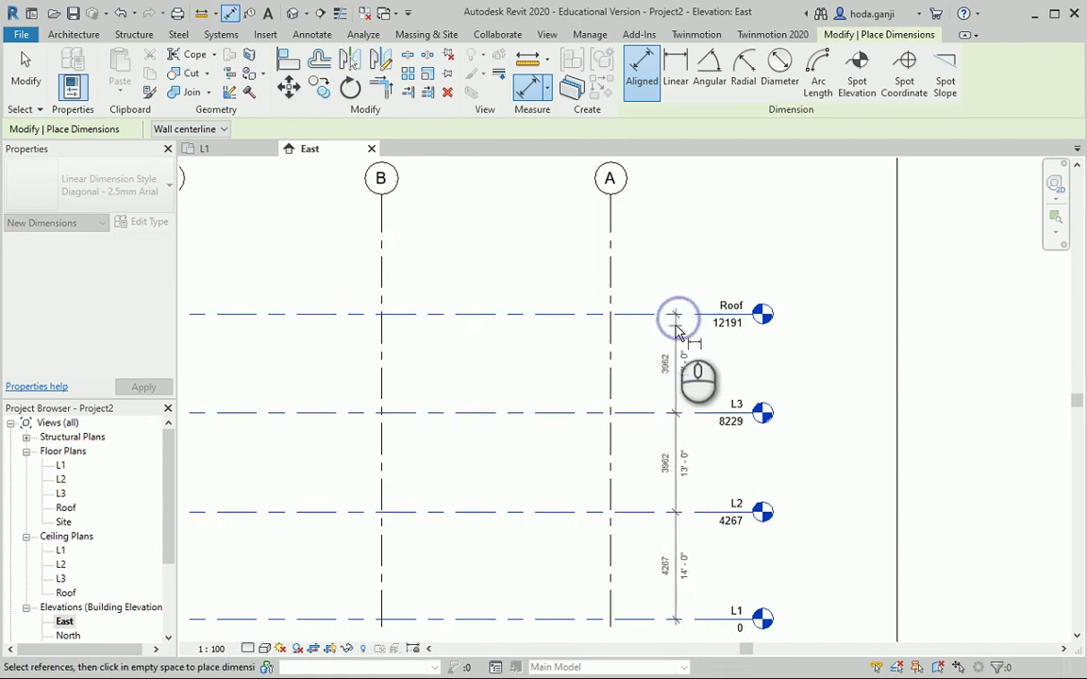
{"action": "left_click", "coordinate": [676, 323]}
{"action": "scroll", "coordinate": [746, 557], "scroll_direction": "up", "scroll_amount": 2}
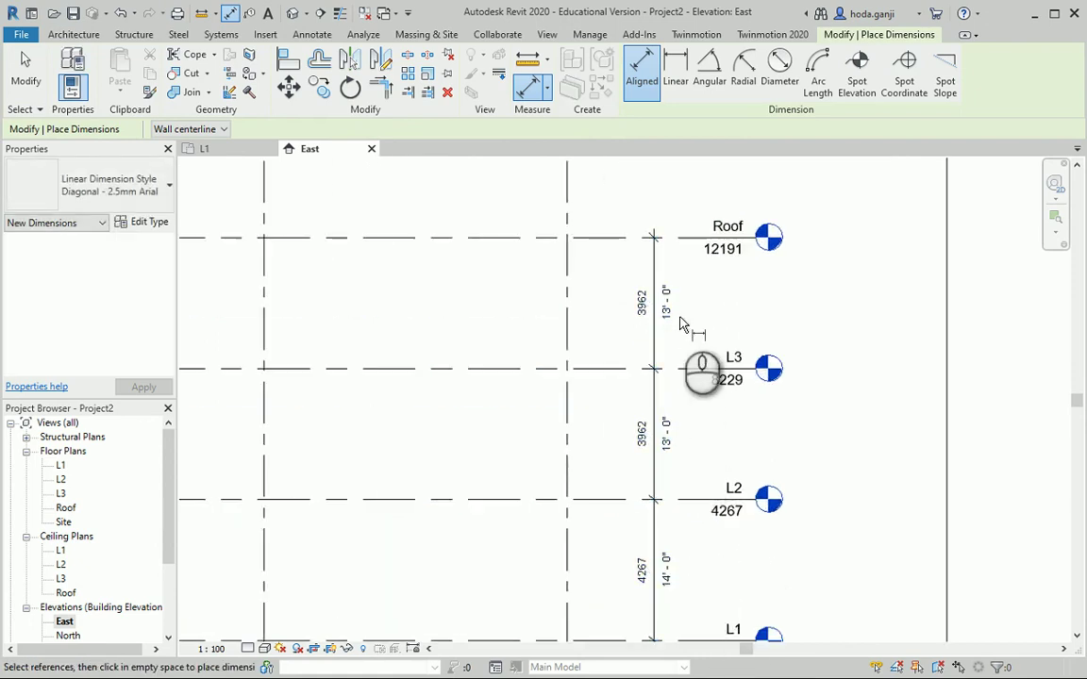
{"action": "scroll", "coordinate": [869, 451], "scroll_direction": "down", "scroll_amount": 4}
{"action": "key", "text": "Escape"}
{"action": "key", "text": "Escape"}
Extend the level lines left past grid D and the grid lines down below L1.
{"action": "left_click", "coordinate": [376, 362]}
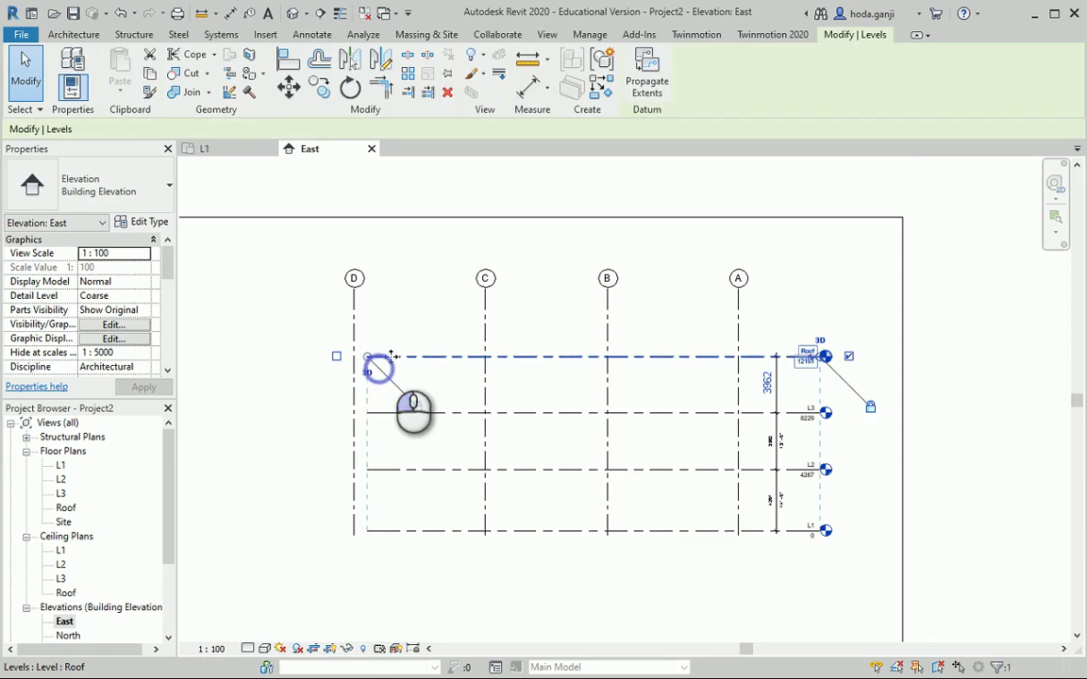
{"action": "left_click_drag", "start_coordinate": [366, 356], "coordinate": [310, 356]}
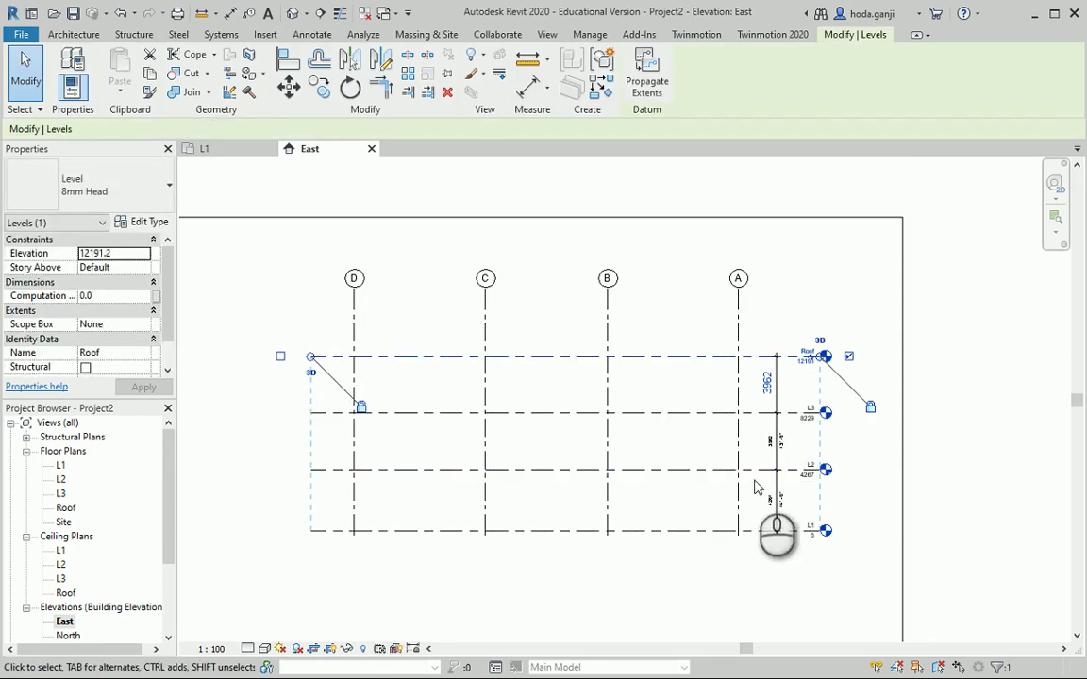
{"action": "left_click", "coordinate": [738, 334]}
{"action": "left_click_drag", "start_coordinate": [738, 545], "coordinate": [739, 582]}
{"action": "scroll", "coordinate": [787, 500], "scroll_direction": "down", "scroll_amount": 2}
{"action": "left_click", "coordinate": [411, 487]}
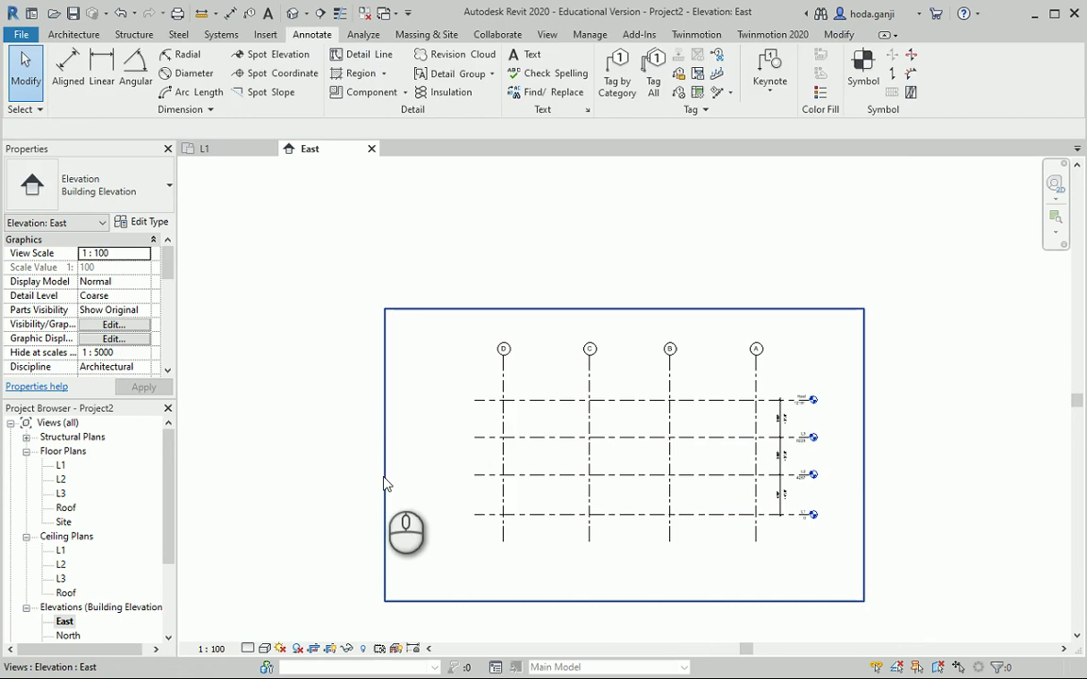
Pull the crop boundary's left side and bottom edge inward.
{"action": "left_click", "coordinate": [385, 485]}
{"action": "left_click_drag", "start_coordinate": [383, 455], "coordinate": [422, 456]}
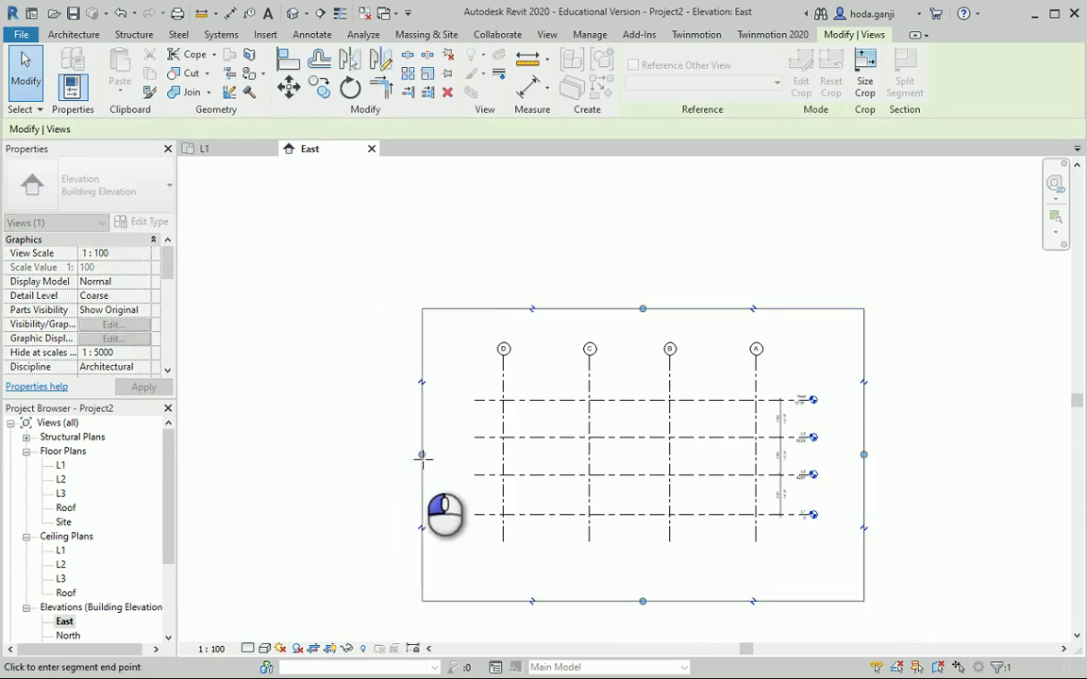
{"action": "left_click_drag", "start_coordinate": [642, 601], "coordinate": [643, 582]}
{"action": "left_click", "coordinate": [637, 609]}
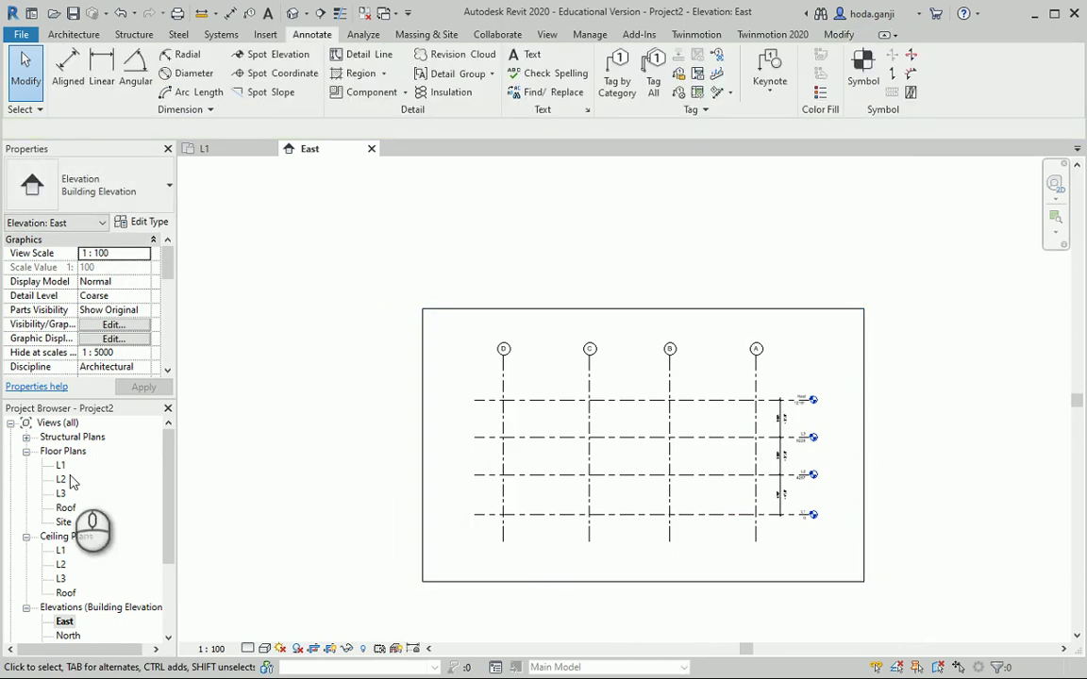
{"action": "scroll", "coordinate": [94, 529], "scroll_direction": "down", "scroll_amount": 2}
Open the North elevation and raise the grid heads above the Roof level.
{"action": "double_click", "coordinate": [69, 551]}
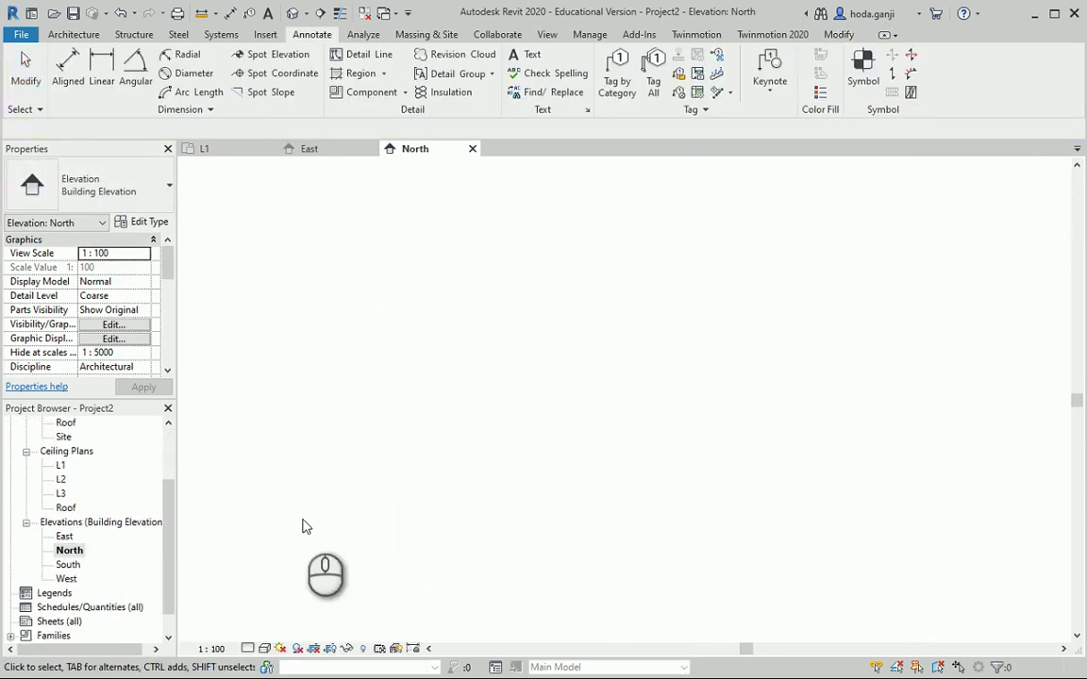
{"action": "scroll", "coordinate": [585, 476], "scroll_direction": "down", "scroll_amount": 2}
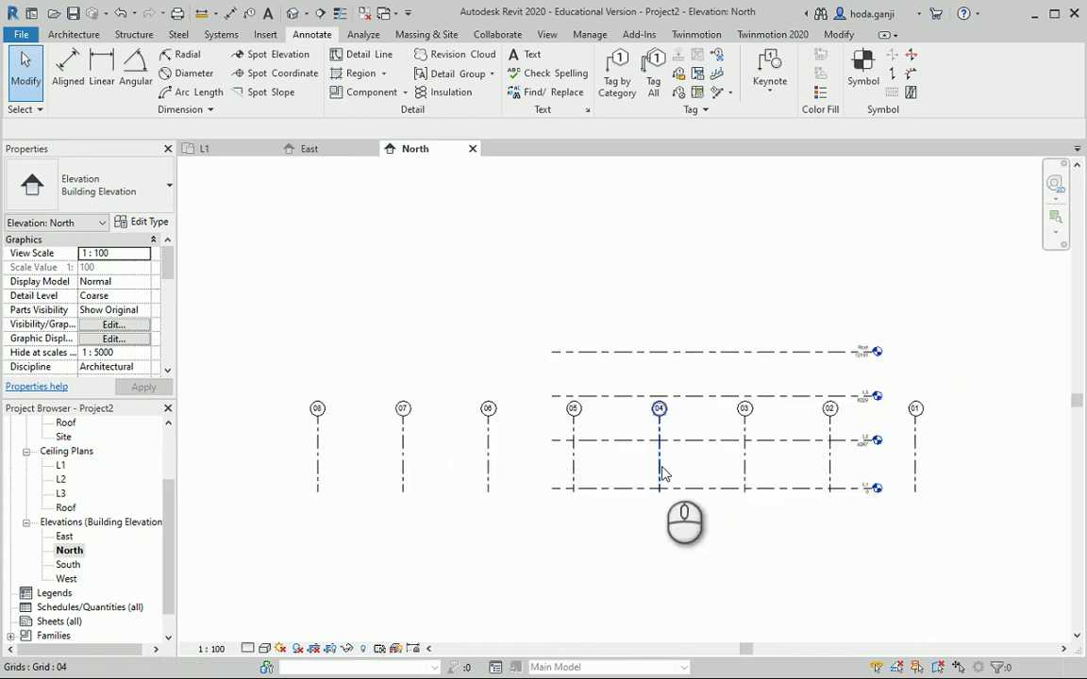
{"action": "left_click", "coordinate": [574, 420]}
{"action": "left_click_drag", "start_coordinate": [574, 415], "coordinate": [575, 309]}
Extend the level lines left past grid 08 and the grid lines down below L1.
{"action": "left_click", "coordinate": [550, 354]}
{"action": "left_click_drag", "start_coordinate": [551, 356], "coordinate": [279, 351]}
{"action": "left_click", "coordinate": [833, 607]}
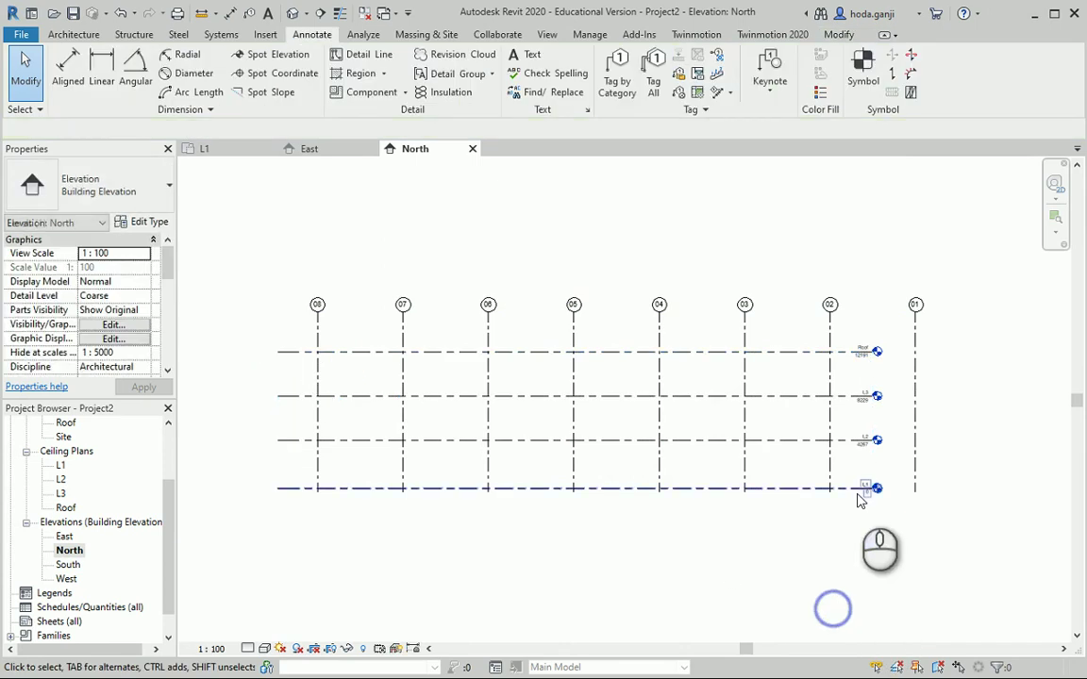
{"action": "left_click", "coordinate": [830, 472]}
{"action": "left_click_drag", "start_coordinate": [829, 495], "coordinate": [830, 557]}
{"action": "left_click", "coordinate": [994, 432]}
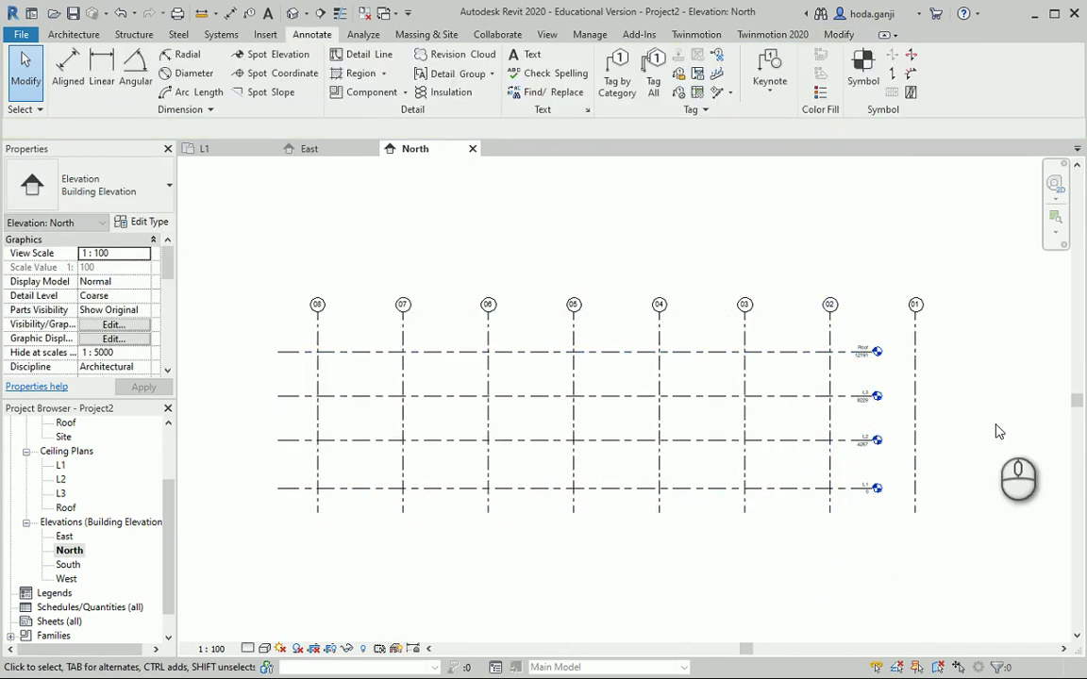
Extend the level lines right past grid 01 so the L1, L2, L3 and Roof heads clear it.
{"action": "scroll", "coordinate": [980, 388], "scroll_direction": "up", "scroll_amount": 2}
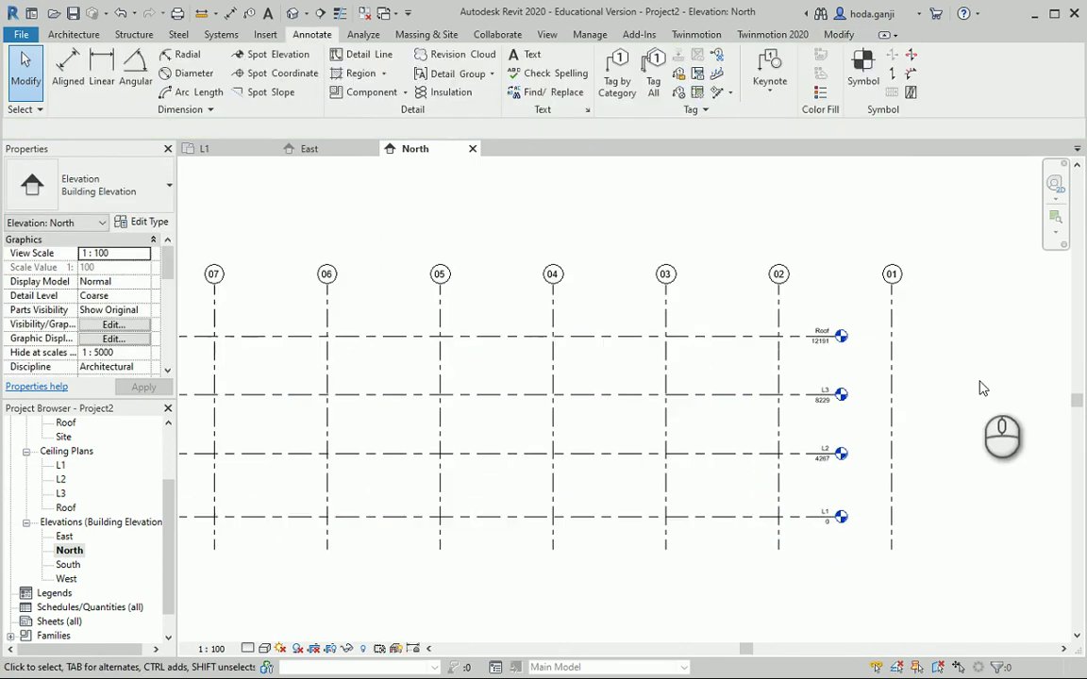
{"action": "left_click", "coordinate": [796, 336]}
{"action": "scroll", "coordinate": [821, 344], "scroll_direction": "down", "scroll_amount": 1}
{"action": "left_click_drag", "start_coordinate": [830, 347], "coordinate": [959, 348]}
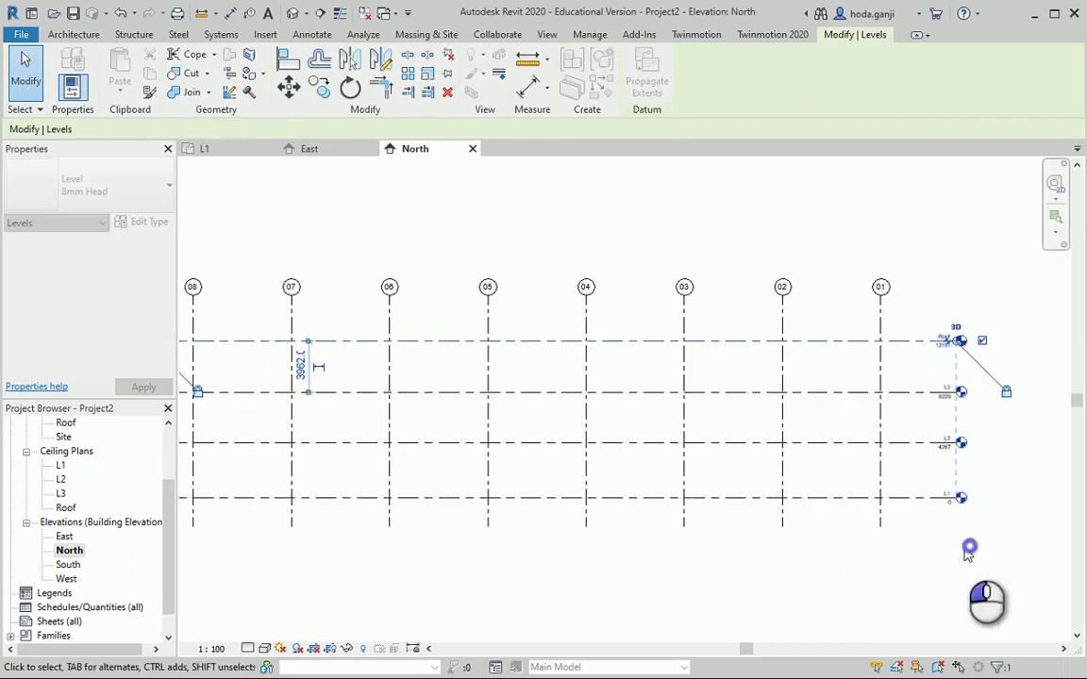
{"action": "left_click", "coordinate": [963, 550]}
{"action": "scroll", "coordinate": [755, 472], "scroll_direction": "down", "scroll_amount": 2}
{"action": "scroll", "coordinate": [1010, 453], "scroll_direction": "up", "scroll_amount": 5}
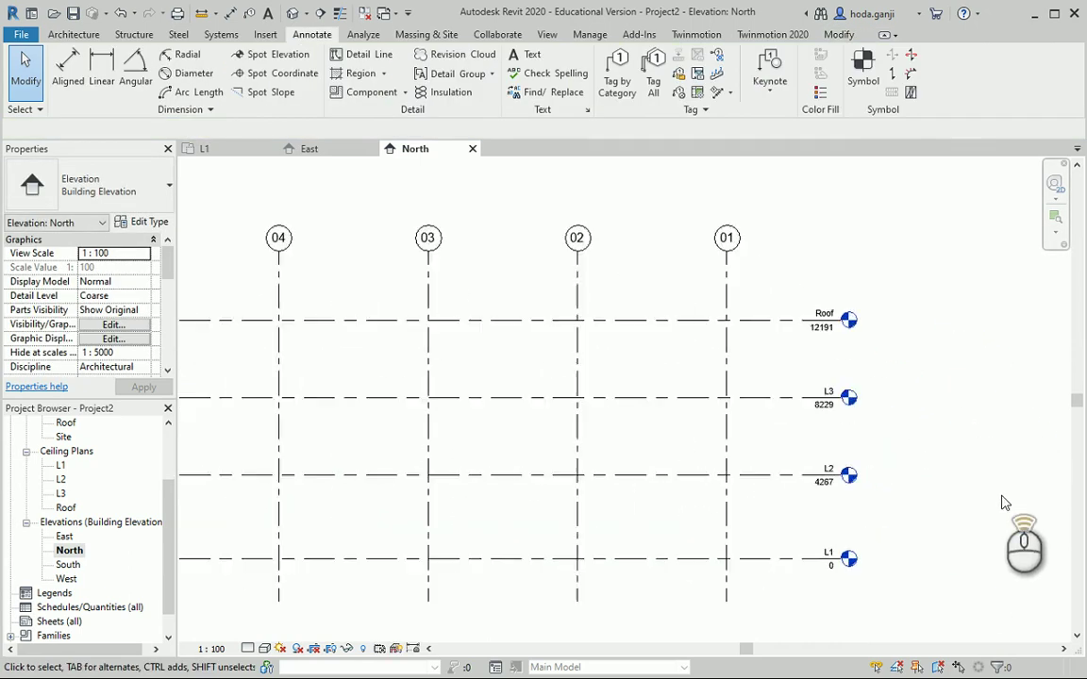
{"action": "scroll", "coordinate": [999, 500], "scroll_direction": "down", "scroll_amount": 1}
Place an aligned dimension between levels L1 and L2 beside the level lines.
{"action": "left_click", "coordinate": [68, 71]}
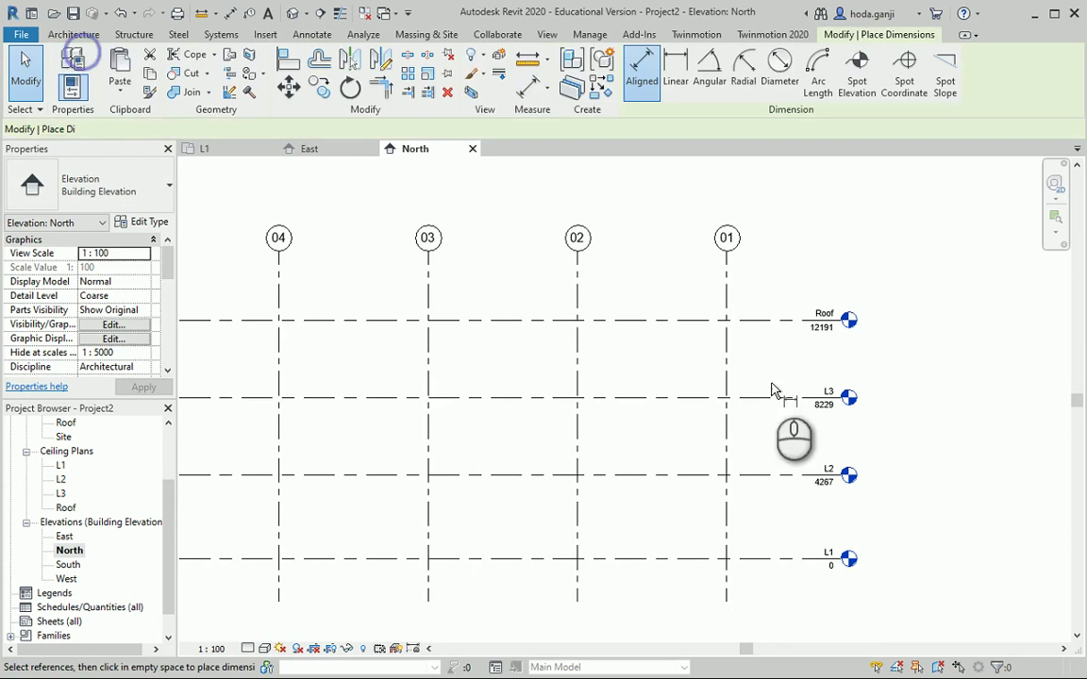
{"action": "left_click", "coordinate": [774, 558]}
{"action": "left_click", "coordinate": [782, 477]}
{"action": "left_click", "coordinate": [776, 412]}
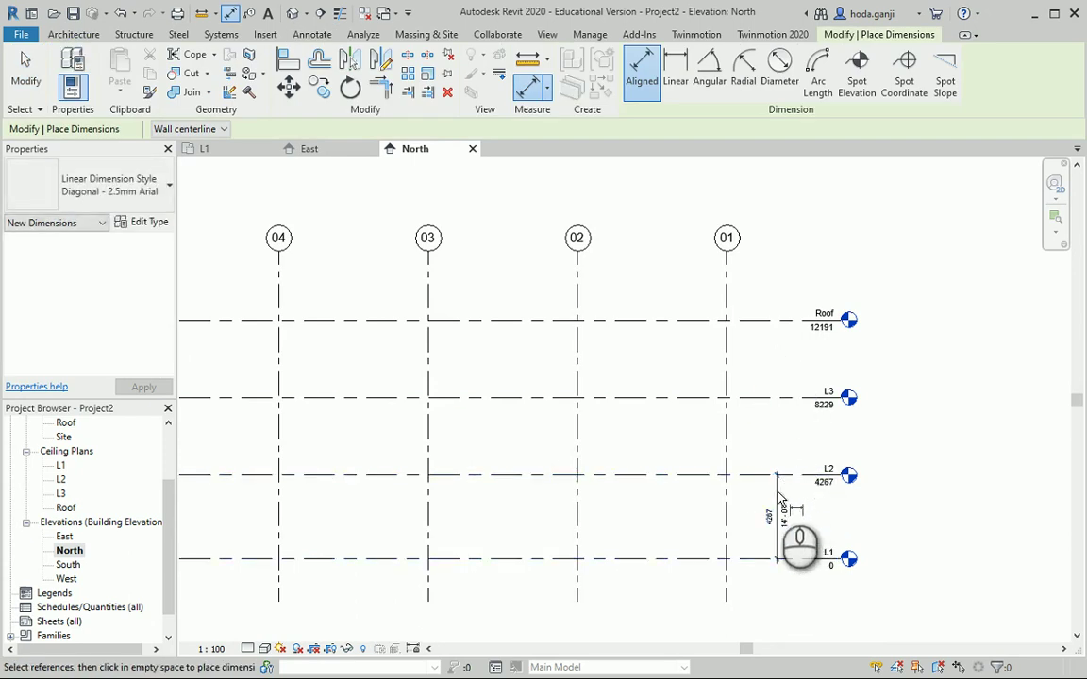
{"action": "key", "text": "Escape"}
{"action": "key", "text": "Escape"}
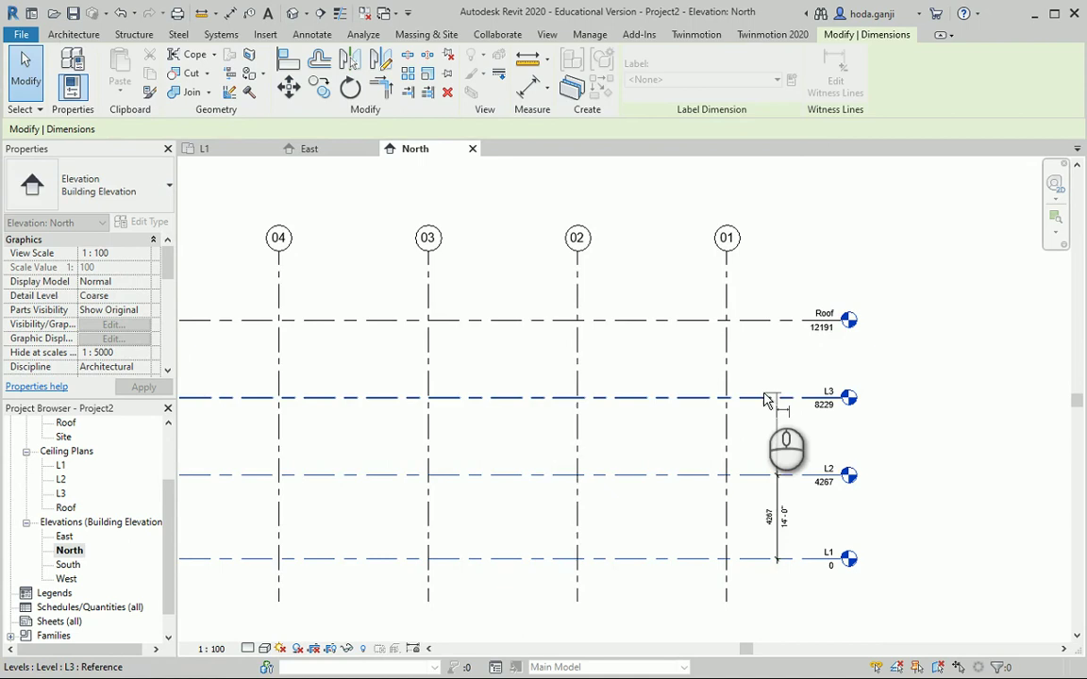
Add L3 and Roof to the dimension string, reading 4267, 3962 and 3962.
{"action": "left_click", "coordinate": [772, 397]}
{"action": "left_click", "coordinate": [773, 319]}
{"action": "left_click", "coordinate": [774, 335]}
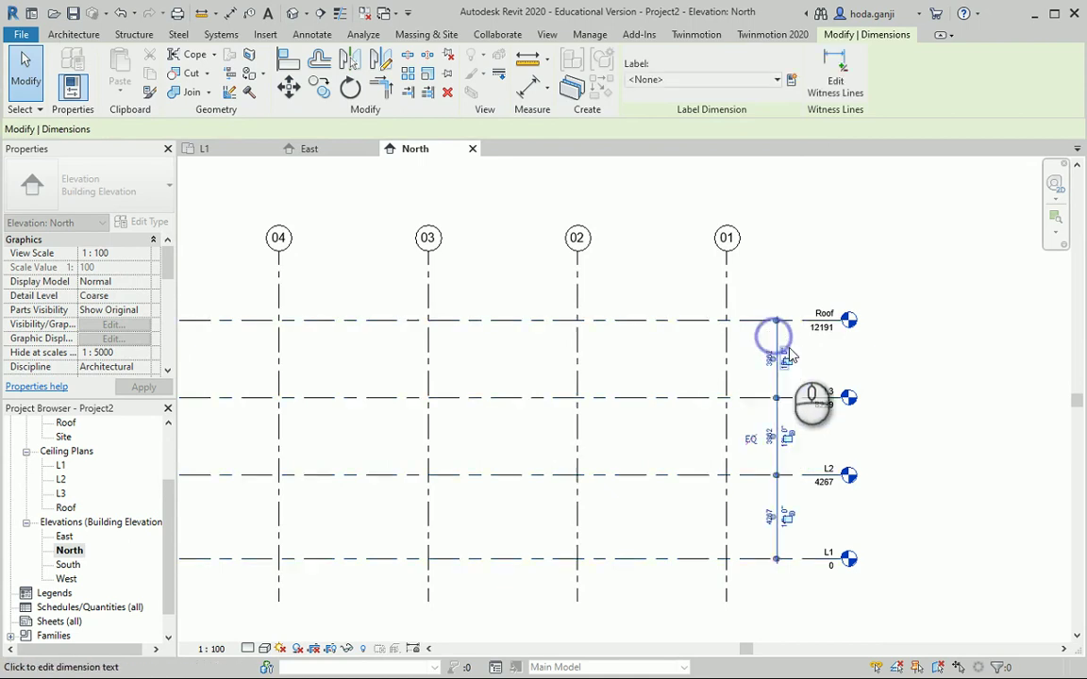
{"action": "scroll", "coordinate": [849, 397], "scroll_direction": "down", "scroll_amount": 2}
{"action": "scroll", "coordinate": [480, 349], "scroll_direction": "down", "scroll_amount": 1}
{"action": "scroll", "coordinate": [825, 396], "scroll_direction": "down", "scroll_amount": 1}
{"action": "scroll", "coordinate": [489, 354], "scroll_direction": "down", "scroll_amount": 1}
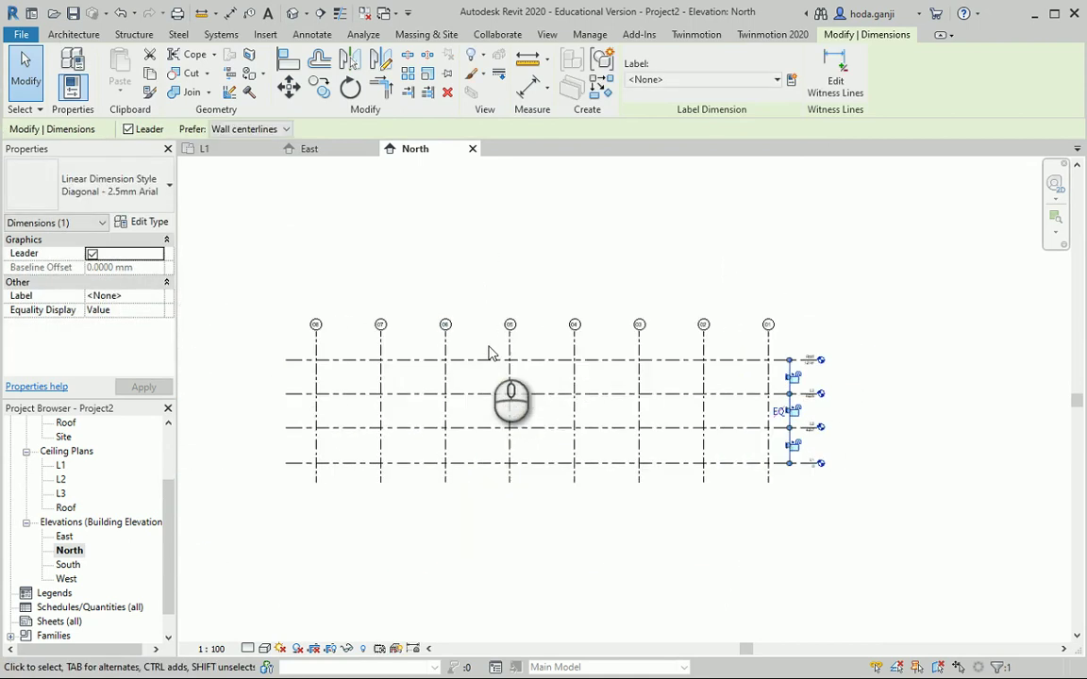
Return via the East view to the L1 floor plan with nothing selected.
{"action": "left_click", "coordinate": [309, 149]}
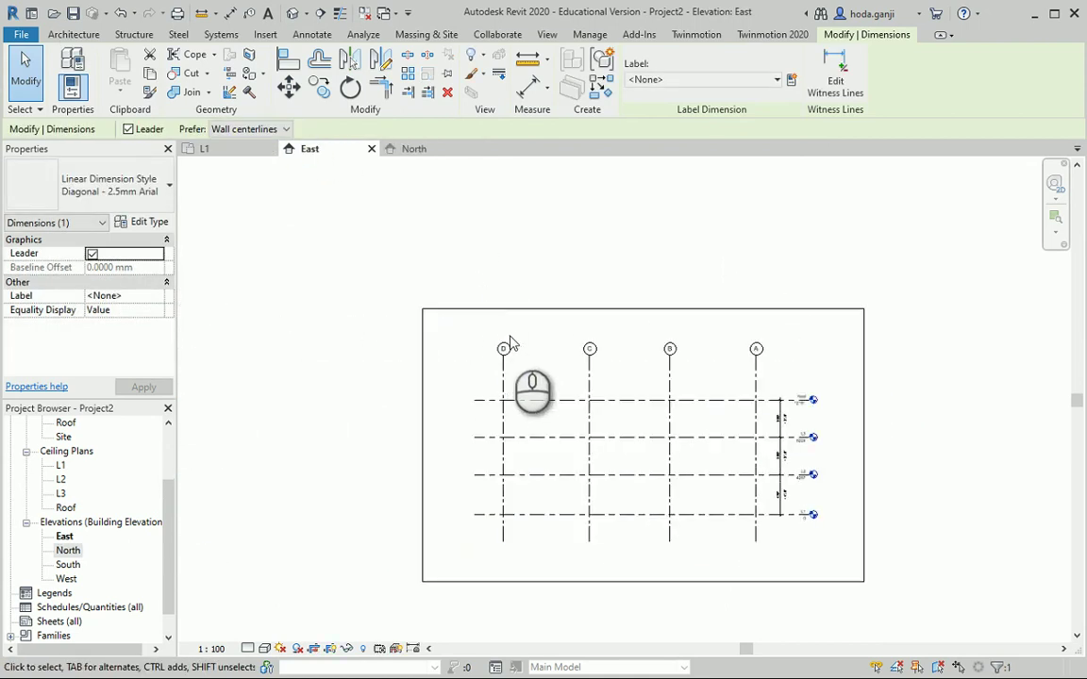
{"action": "left_click", "coordinate": [234, 151]}
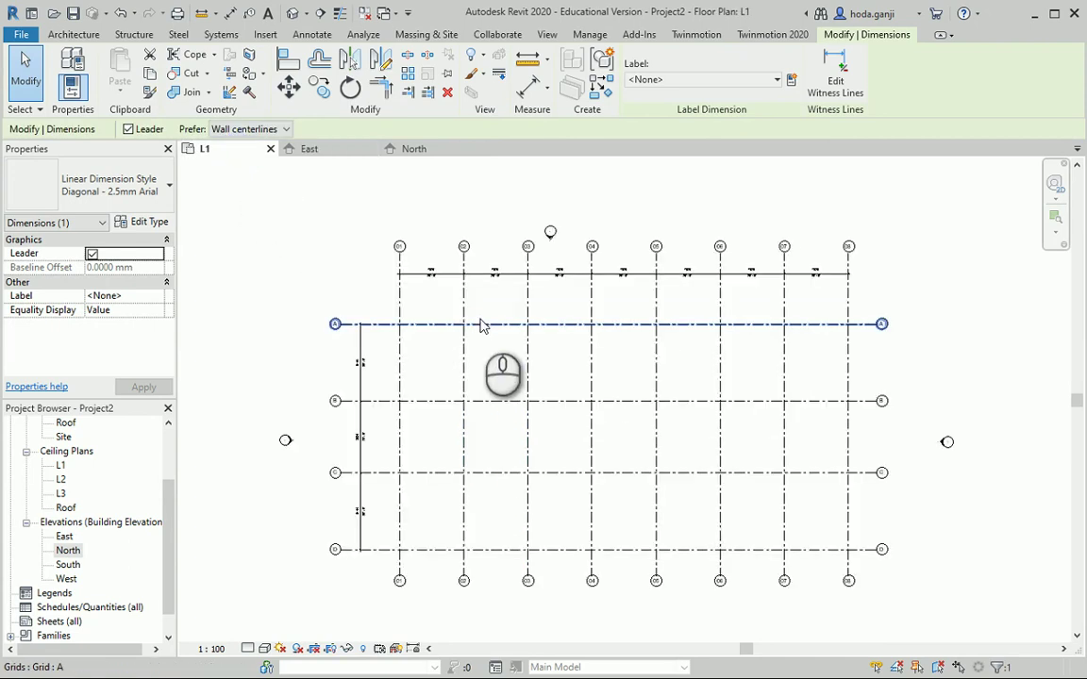
{"action": "scroll", "coordinate": [515, 381], "scroll_direction": "up", "scroll_amount": 2}
{"action": "left_click", "coordinate": [667, 557]}
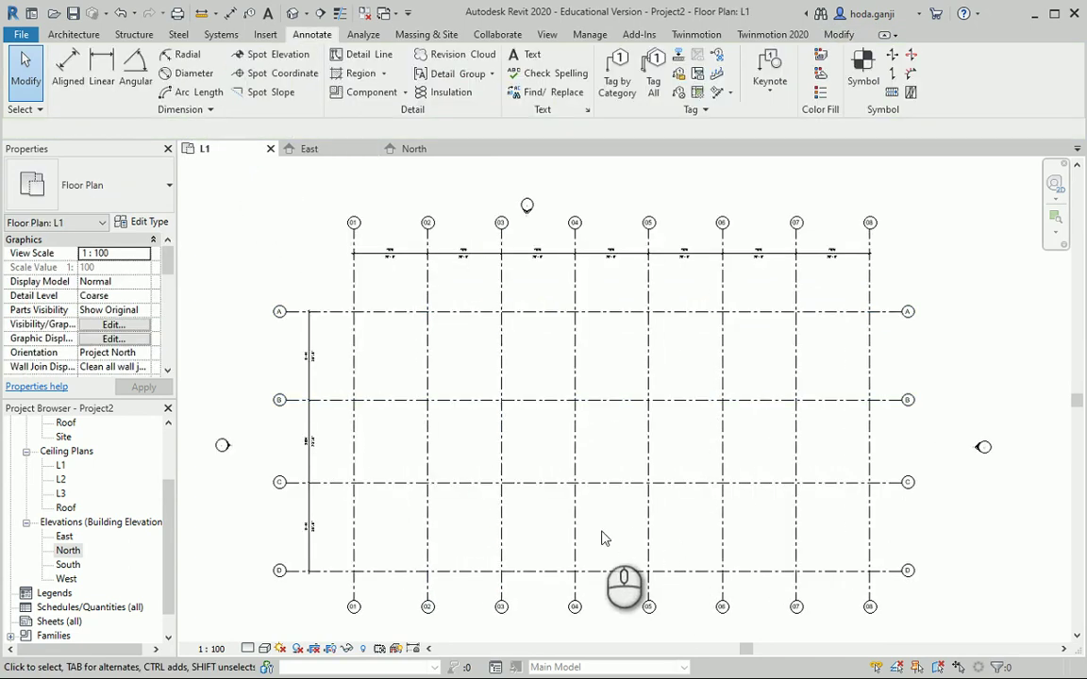